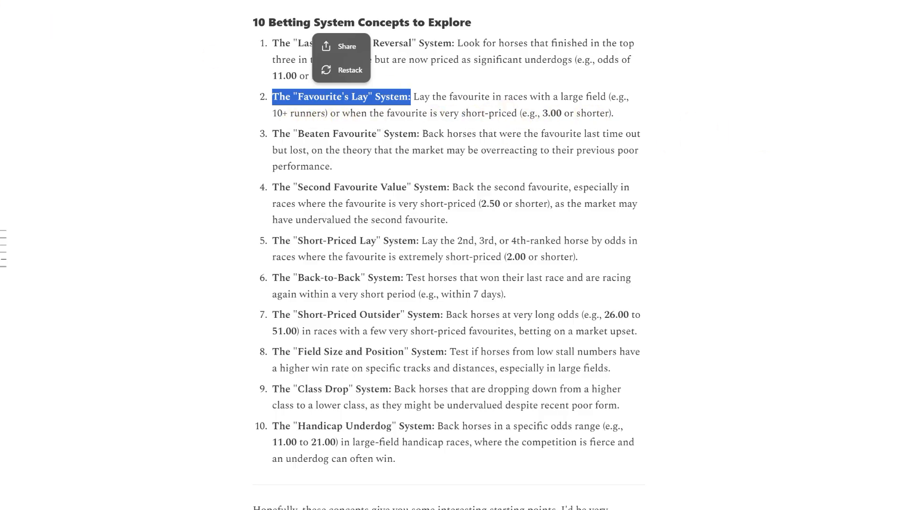
# Switch to Hedger Pro and add the MTP, Odds, Odds Rank and Fav price filters to The Favourite Lay System
pyautogui.click(47, 1)
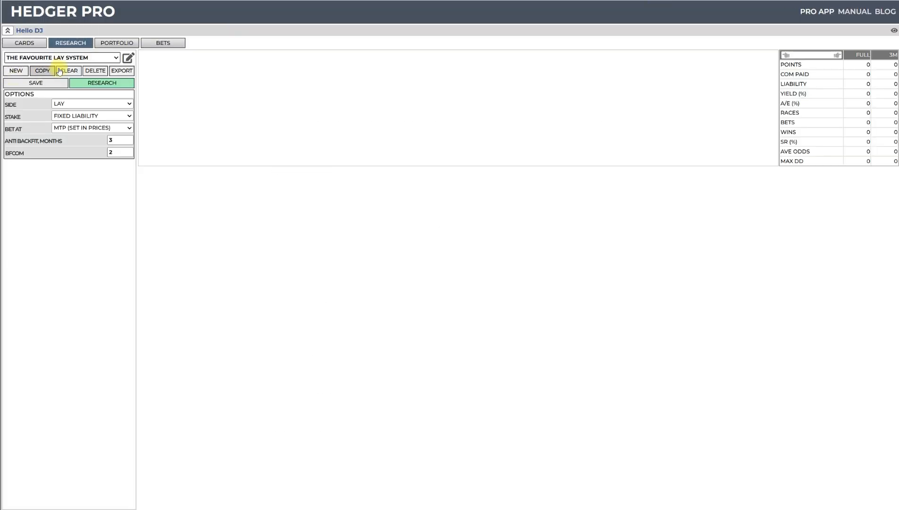
pyautogui.click(130, 58)
pyautogui.scroll(-15, 58, 362)
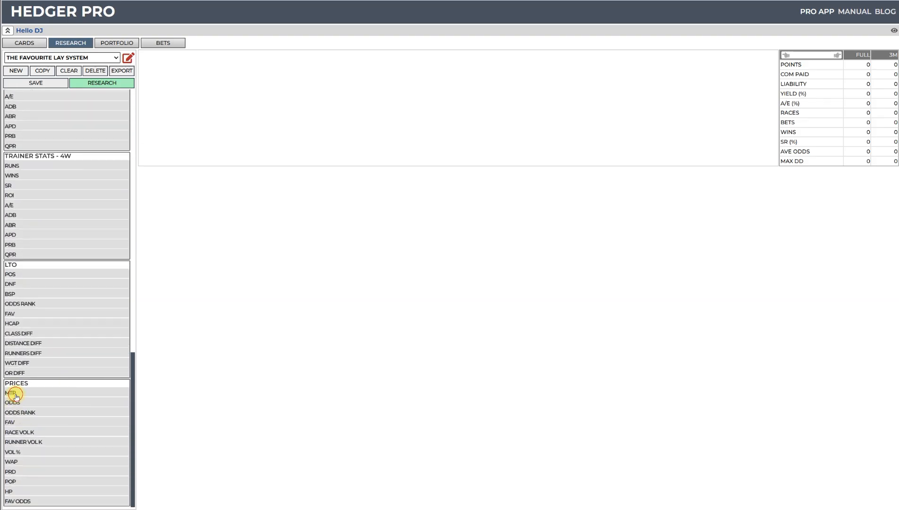
pyautogui.click(14, 393)
pyautogui.click(16, 403)
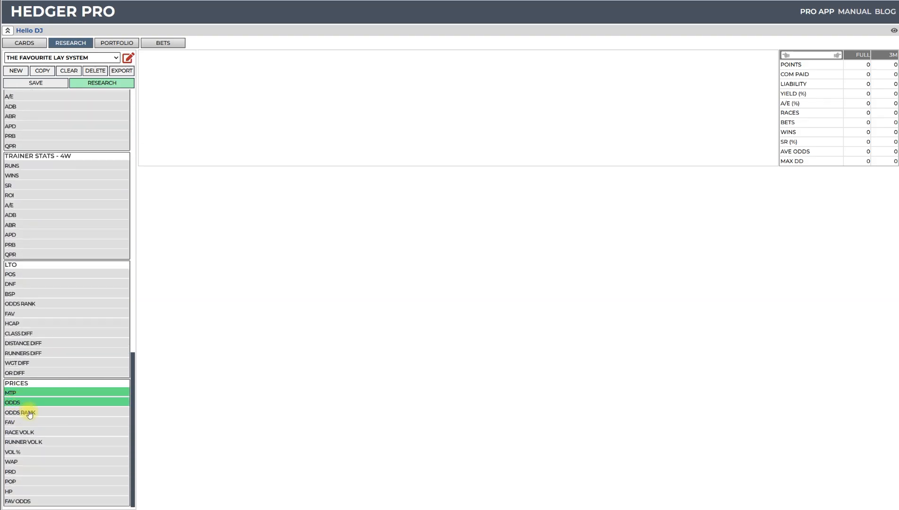
pyautogui.click(28, 413)
pyautogui.click(18, 423)
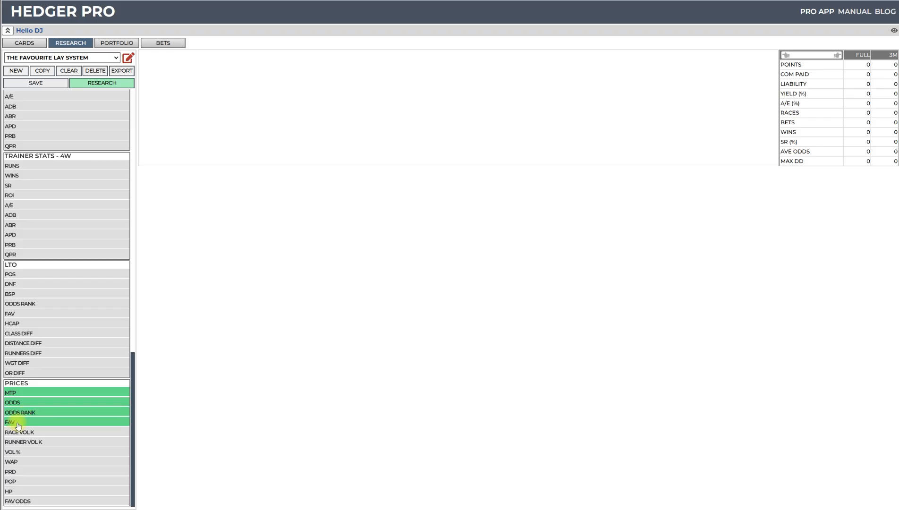
# Add the Race#, Runners and Dist (F) race filters to the system and run the research
pyautogui.scroll(15, 17, 415)
pyautogui.click(17, 314)
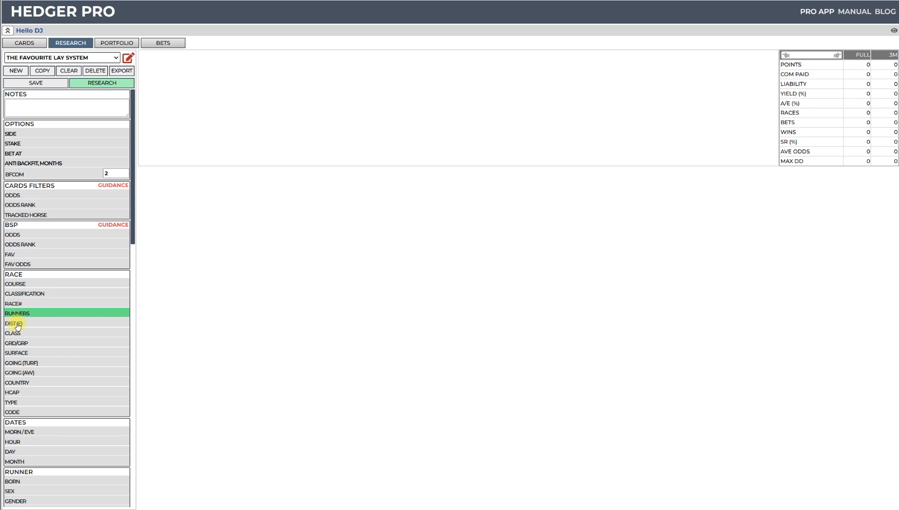
pyautogui.click(17, 325)
pyautogui.click(15, 303)
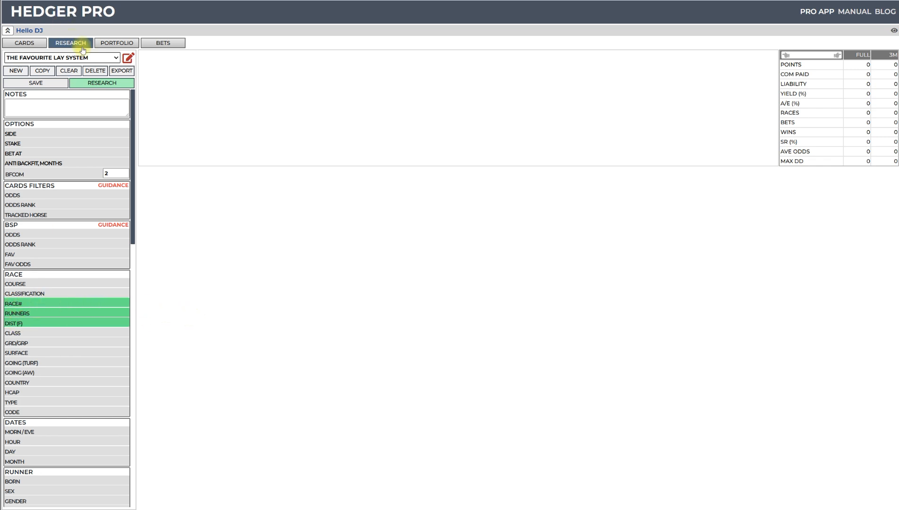
pyautogui.click(102, 84)
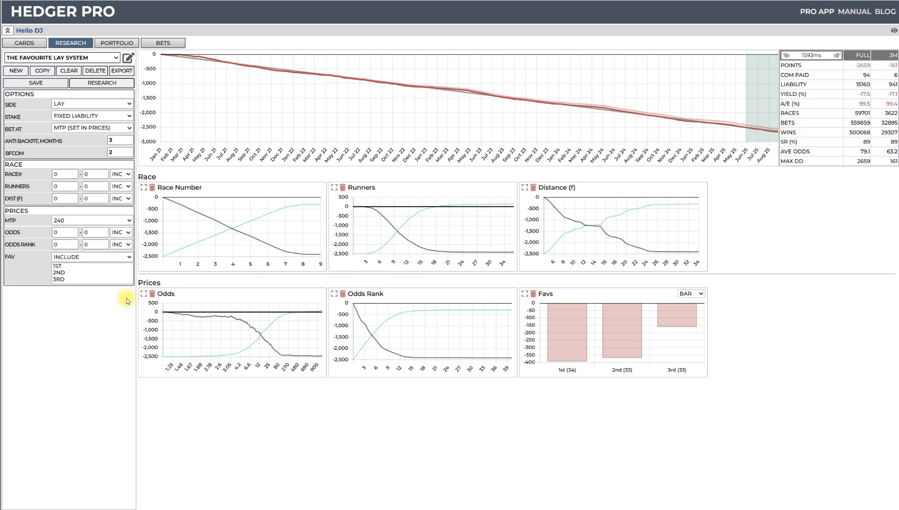
# Set runners to 10–50, MTP to 1, odds to 1–3 and odds rank to 1–1, and run the research
pyautogui.click(114, 84)
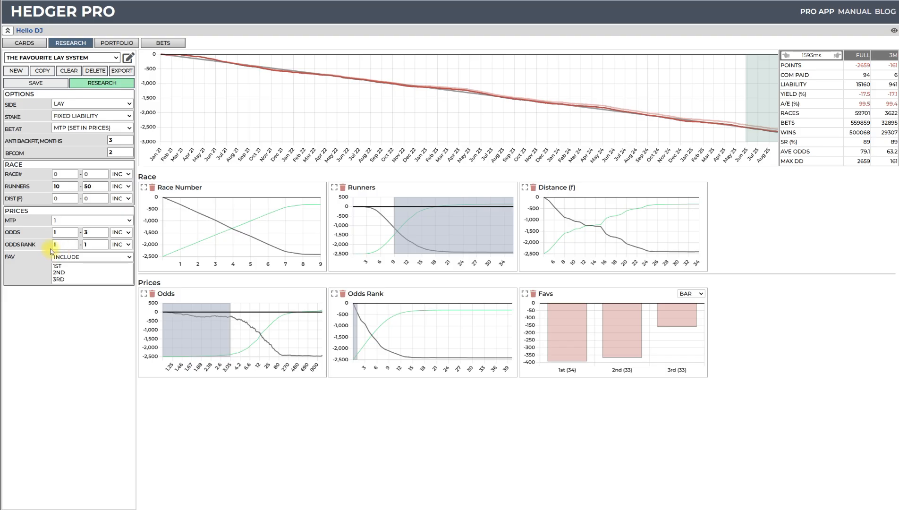
pyautogui.click(104, 84)
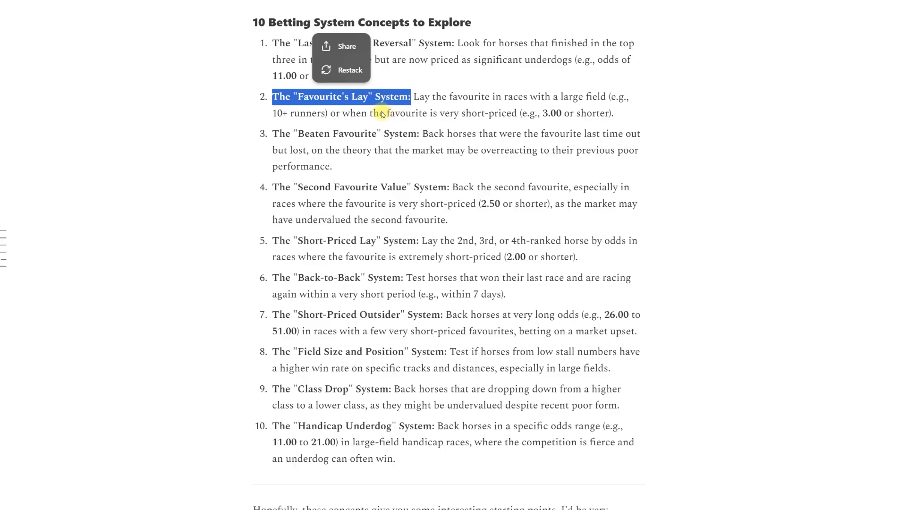
# Highlight the short-priced favourite condition in the blog article, and rerun the research in Hedger Pro with the odds range cleared
pyautogui.moveTo(330, 114); pyautogui.dragTo(620, 113)
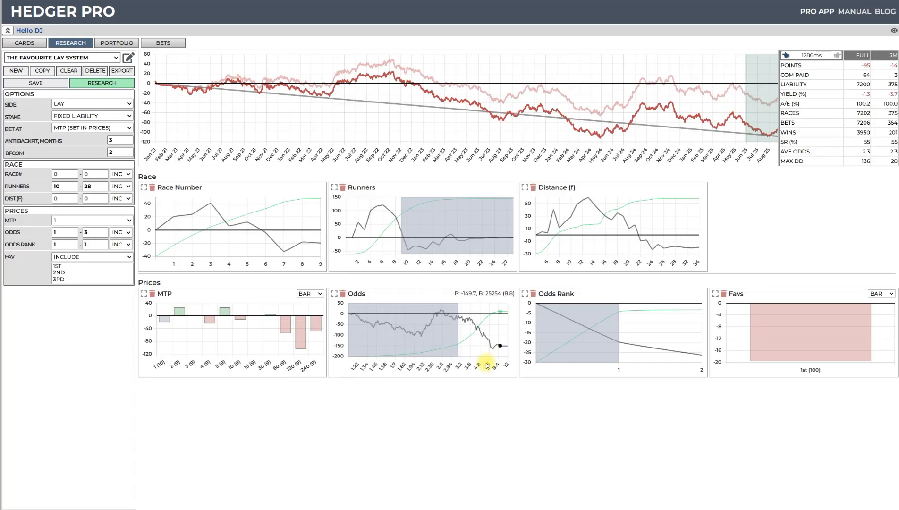
pyautogui.moveTo(429, 345)
pyautogui.click(106, 87)
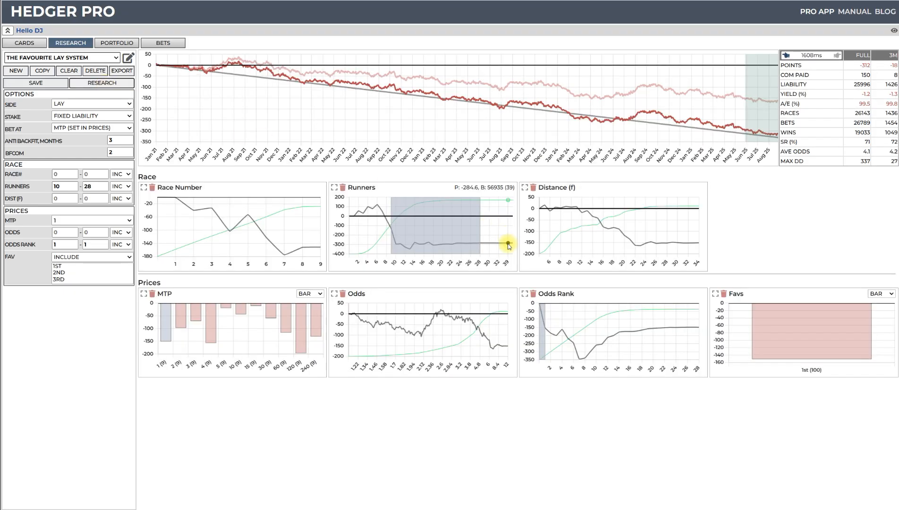
# Limit the odds to 2.08–2.56 by marking that range on the enlarged Odds chart, and rerun the research
pyautogui.moveTo(411, 312)
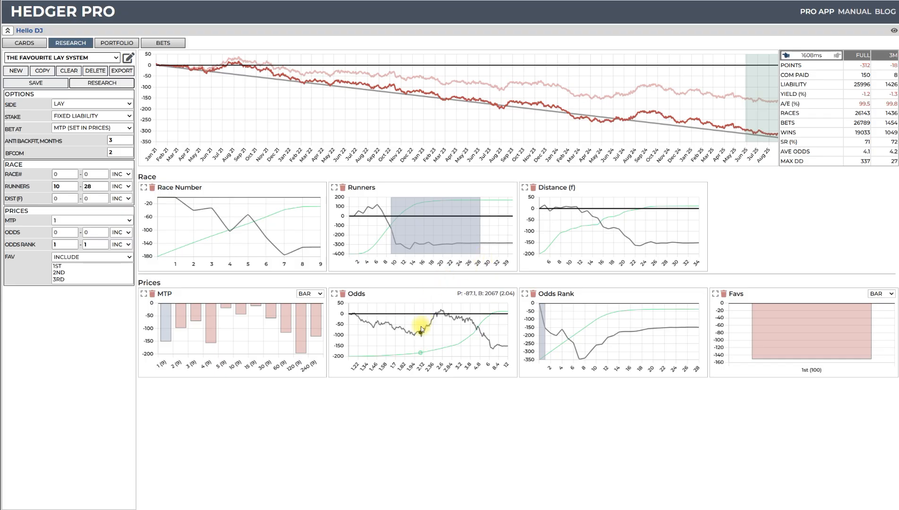
pyautogui.moveTo(423, 196)
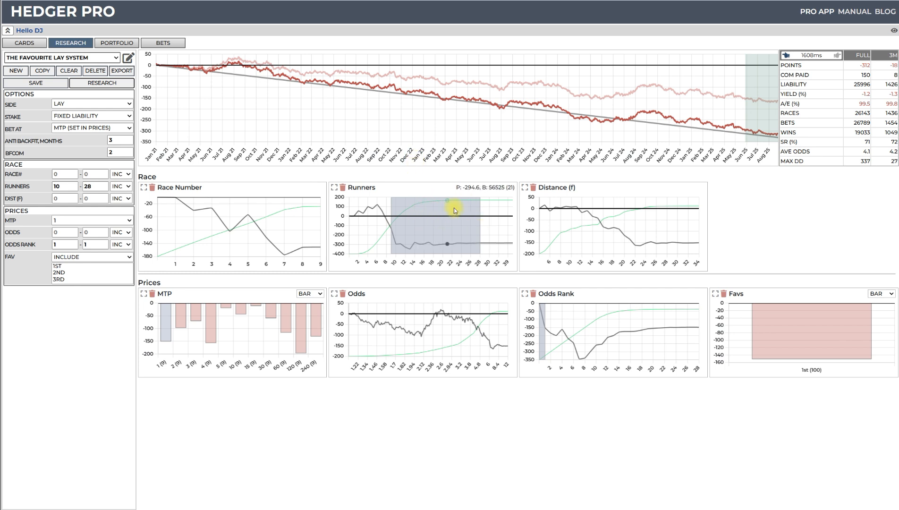
pyautogui.moveTo(524, 325)
pyautogui.click(334, 296)
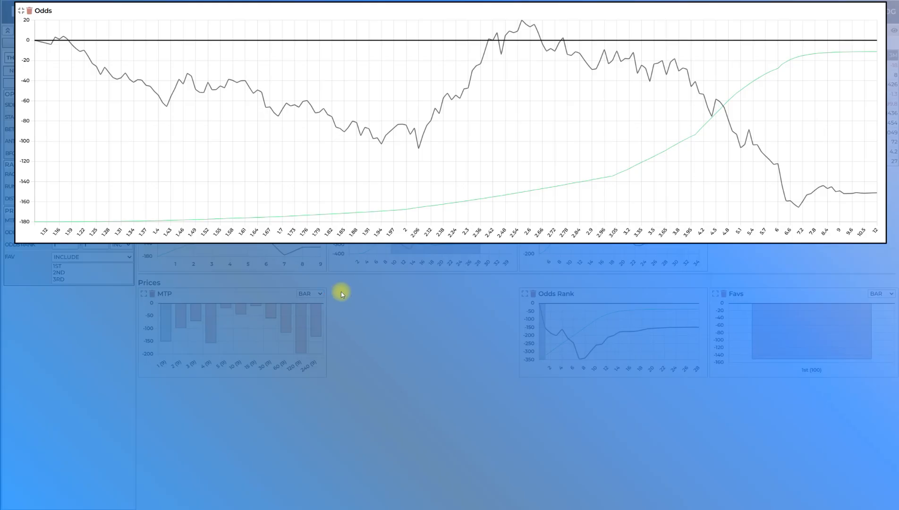
pyautogui.moveTo(426, 140)
pyautogui.moveTo(419, 149); pyautogui.dragTo(521, 128)
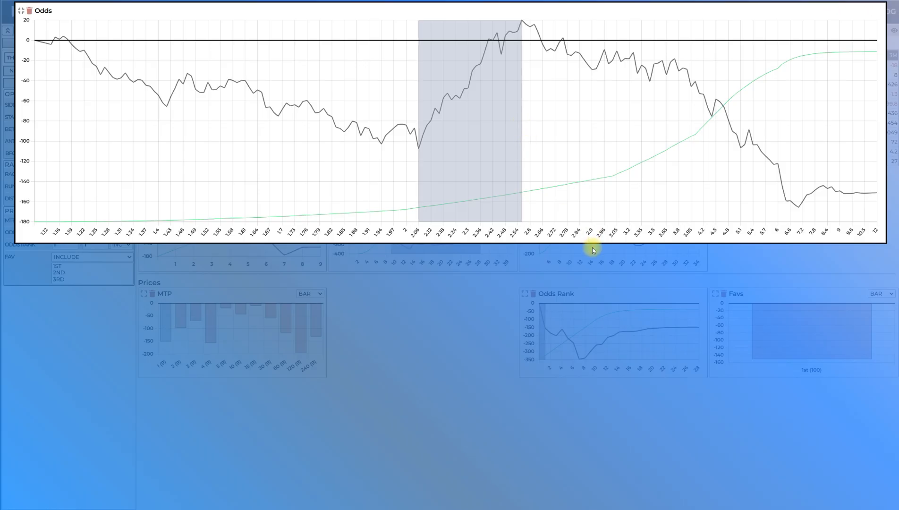
pyautogui.click(21, 11)
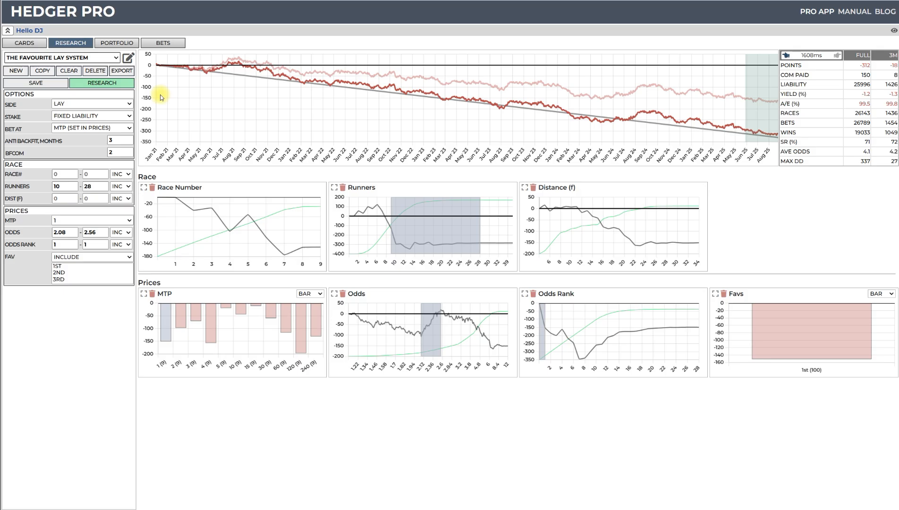
pyautogui.click(101, 84)
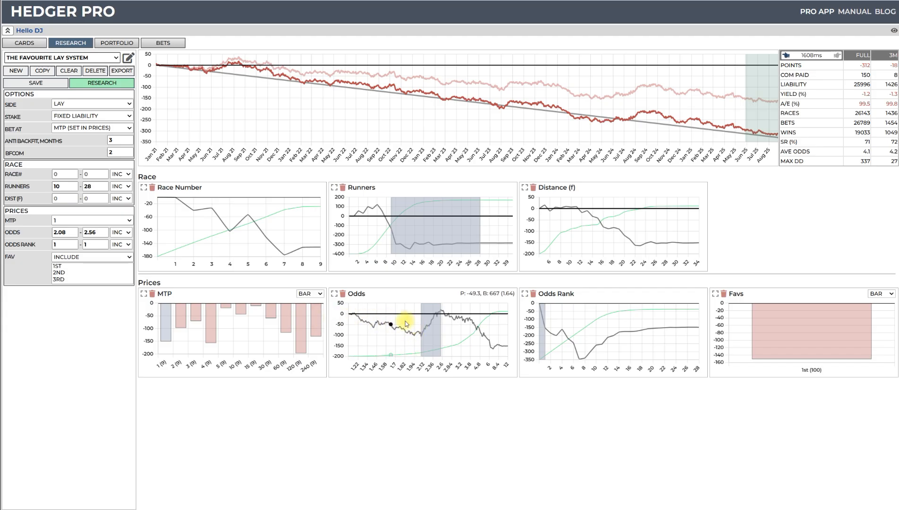
pyautogui.click(103, 84)
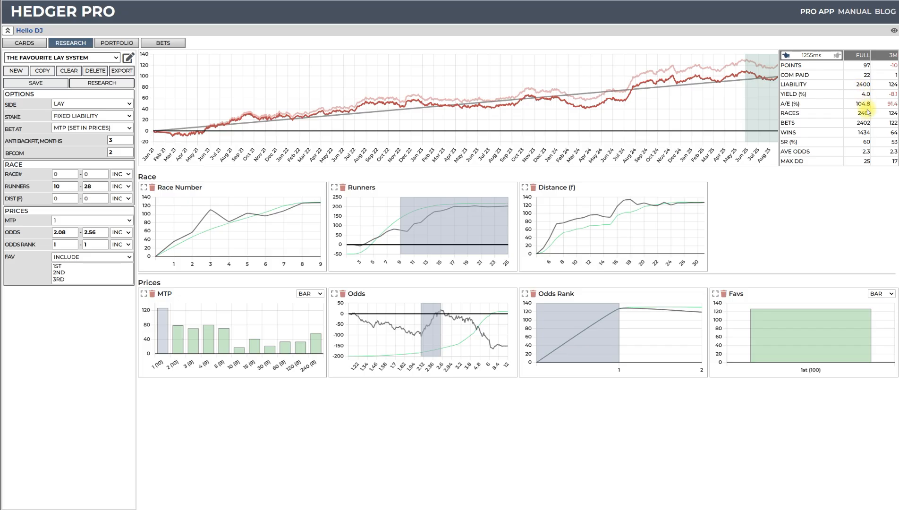
# Set the stake to Fixed Profit and rerun the research
pyautogui.click(126, 116)
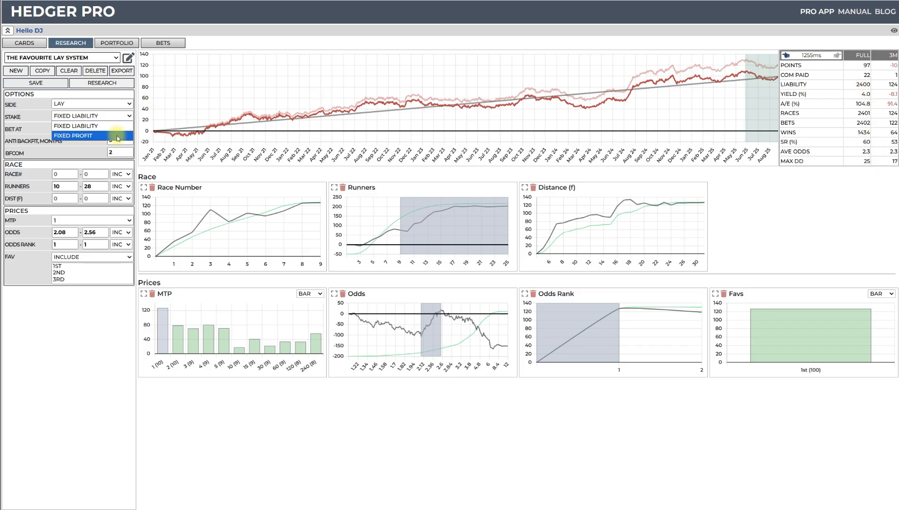
pyautogui.click(94, 136)
pyautogui.click(116, 88)
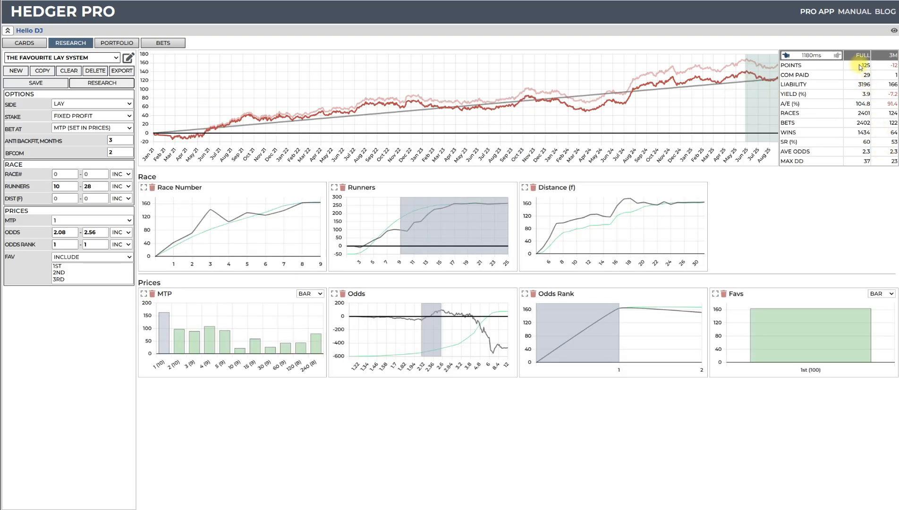
# Set the stake back to Fixed Liability and rerun the research
pyautogui.click(130, 118)
pyautogui.click(103, 130)
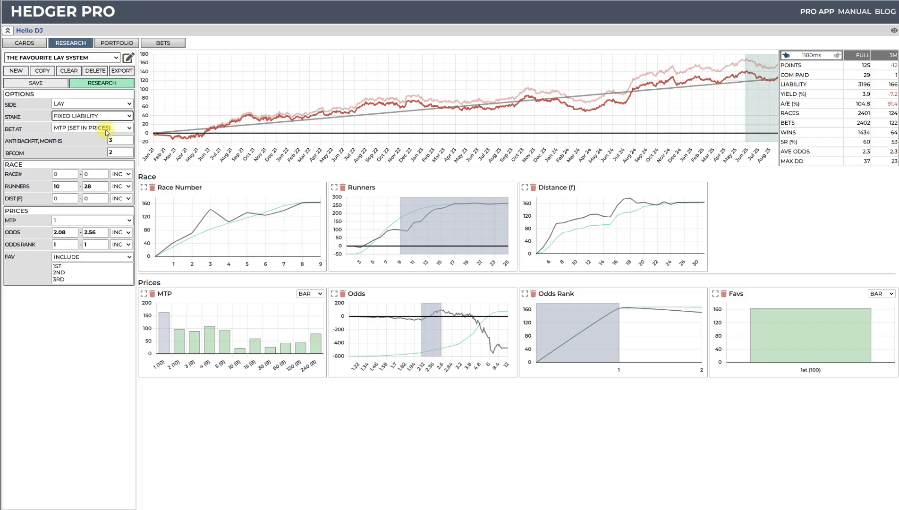
pyautogui.click(112, 86)
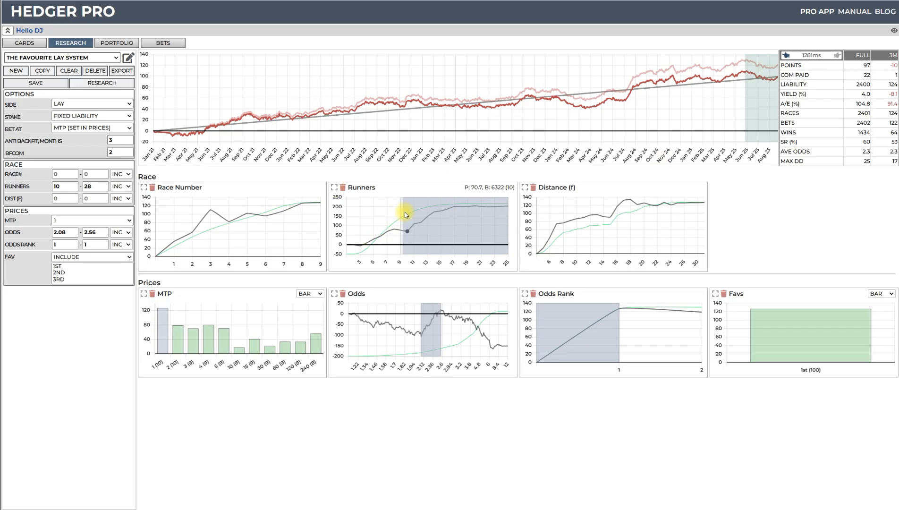
# Set the runners range to 11–25 and the odds range to 2.08–2.62 on their charts, rerunning the research after each change
pyautogui.moveTo(408, 211); pyautogui.dragTo(520, 206)
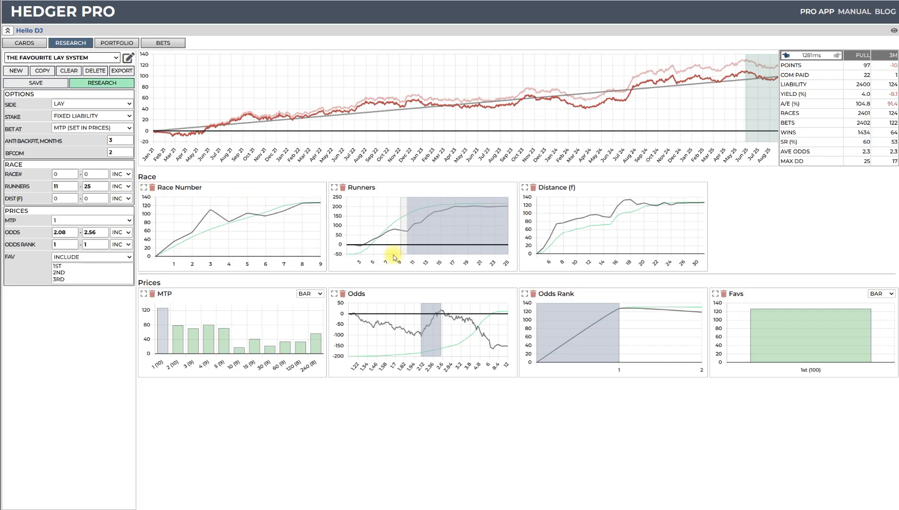
pyautogui.click(110, 84)
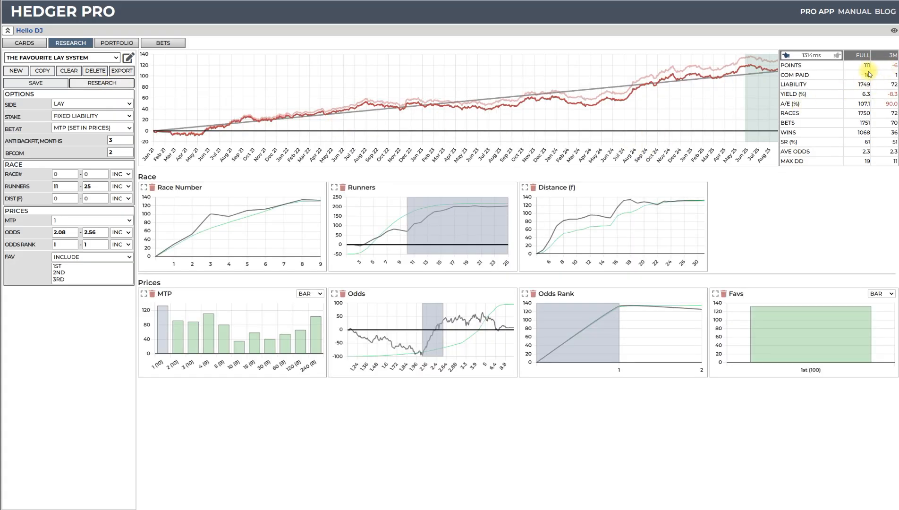
pyautogui.click(334, 294)
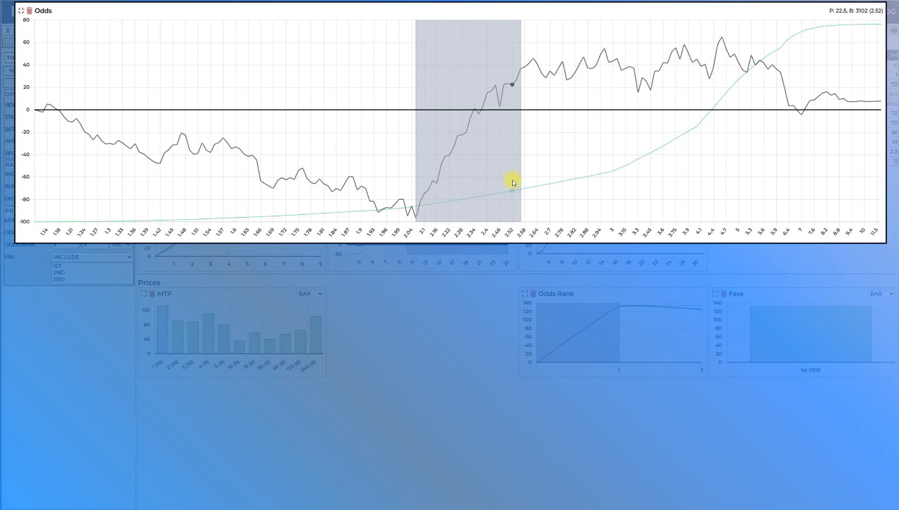
pyautogui.moveTo(520, 183); pyautogui.dragTo(534, 183)
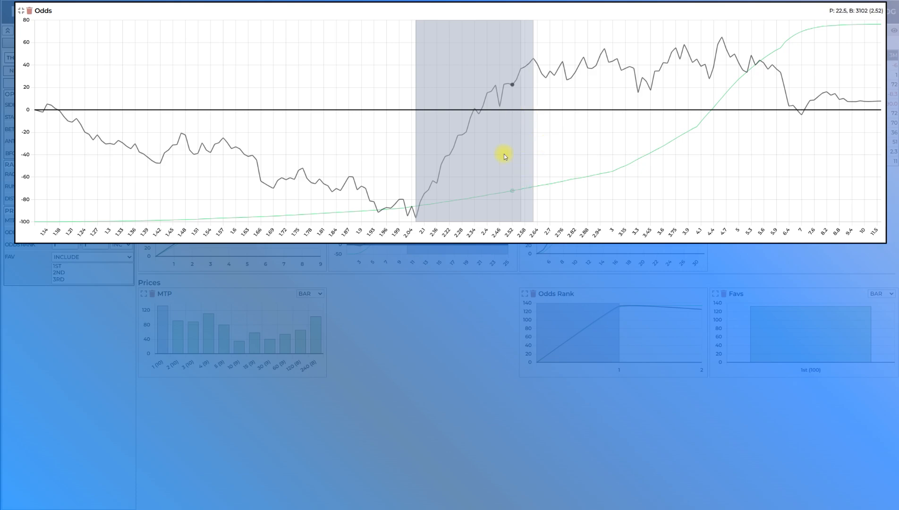
pyautogui.click(21, 11)
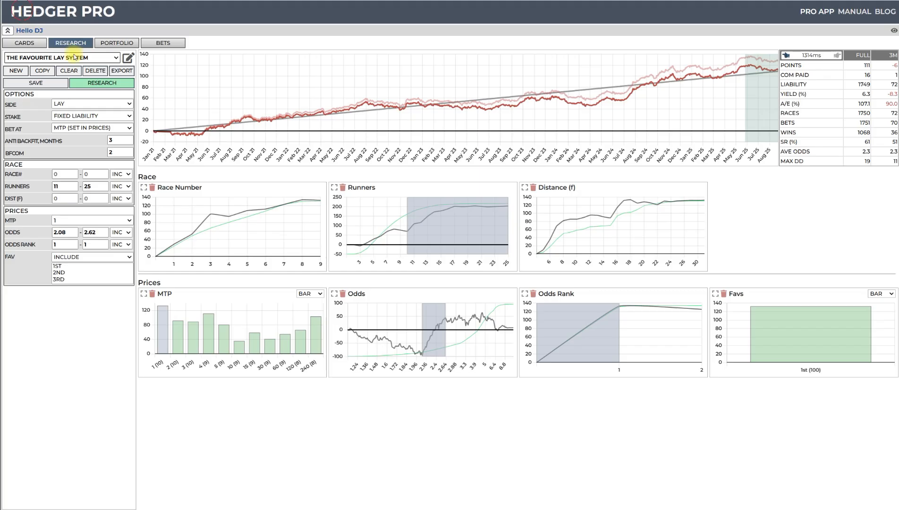
pyautogui.click(116, 83)
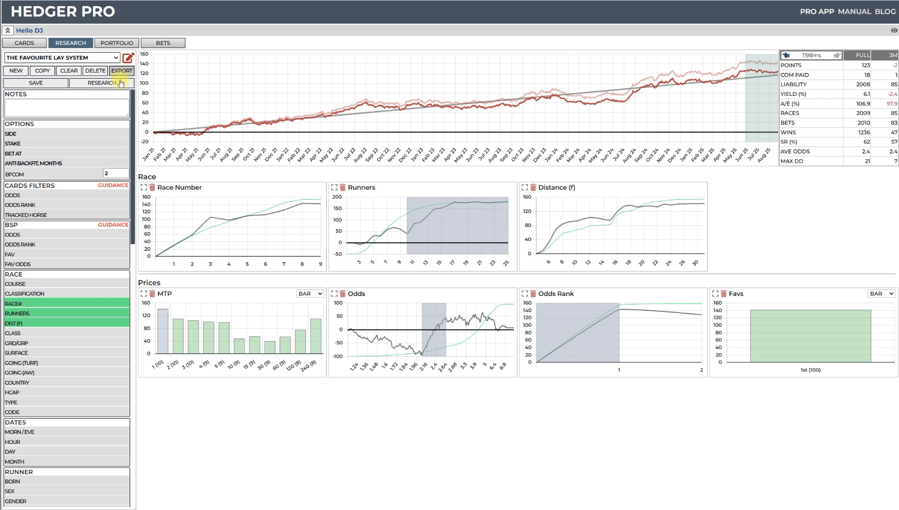
# Add the Course and Classification race filters and the Age and Wgt runner filters, and rerun the research
pyautogui.click(17, 284)
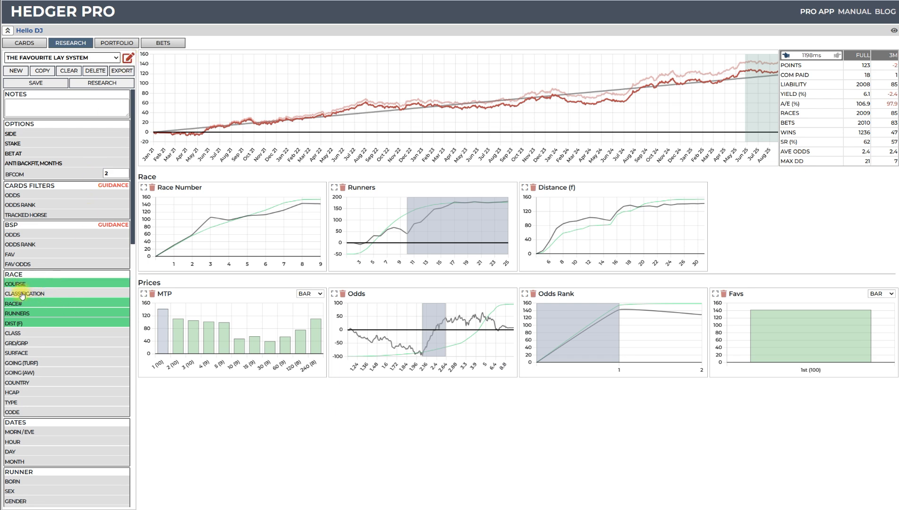
pyautogui.click(21, 295)
pyautogui.scroll(-10, 65, 330)
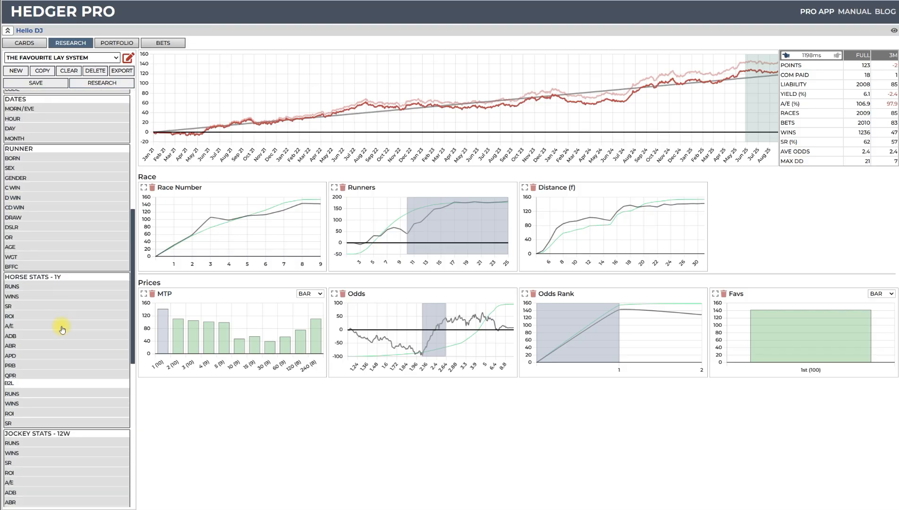
pyautogui.scroll(8, 61, 324)
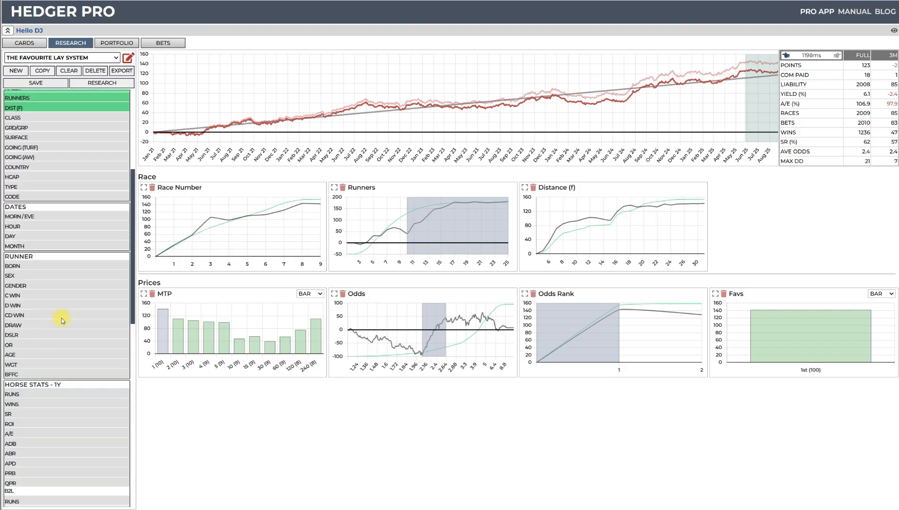
pyautogui.scroll(-4, 61, 316)
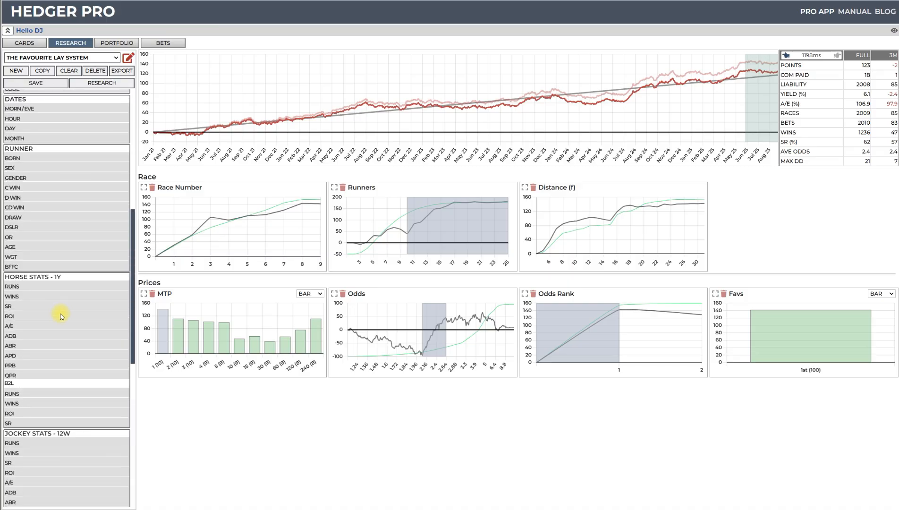
pyautogui.click(11, 256)
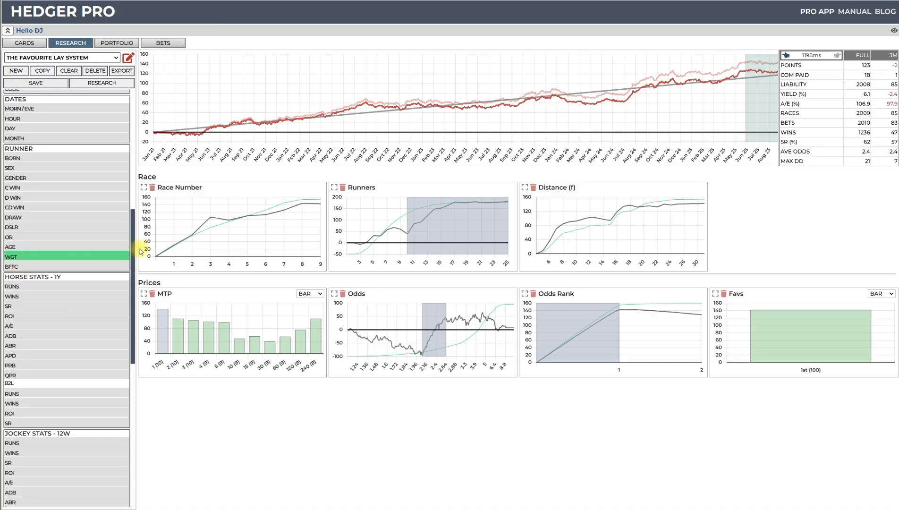
pyautogui.click(17, 247)
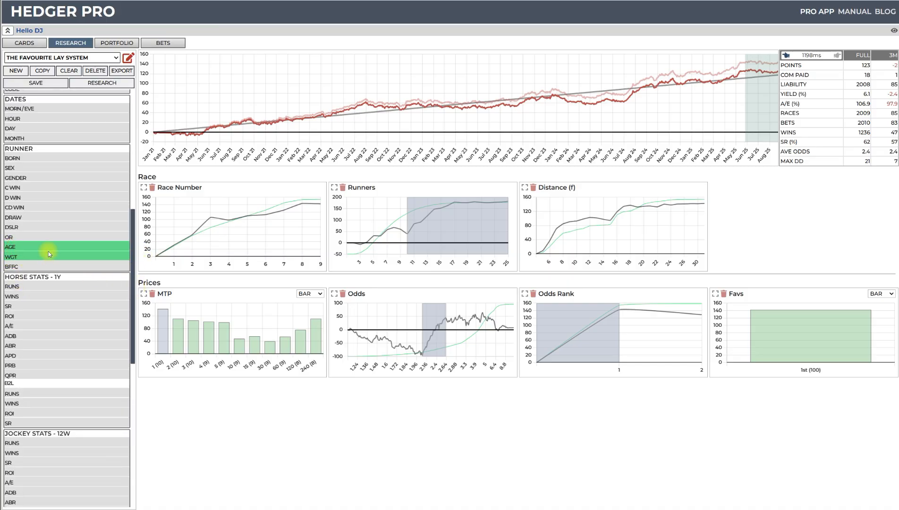
pyautogui.click(114, 83)
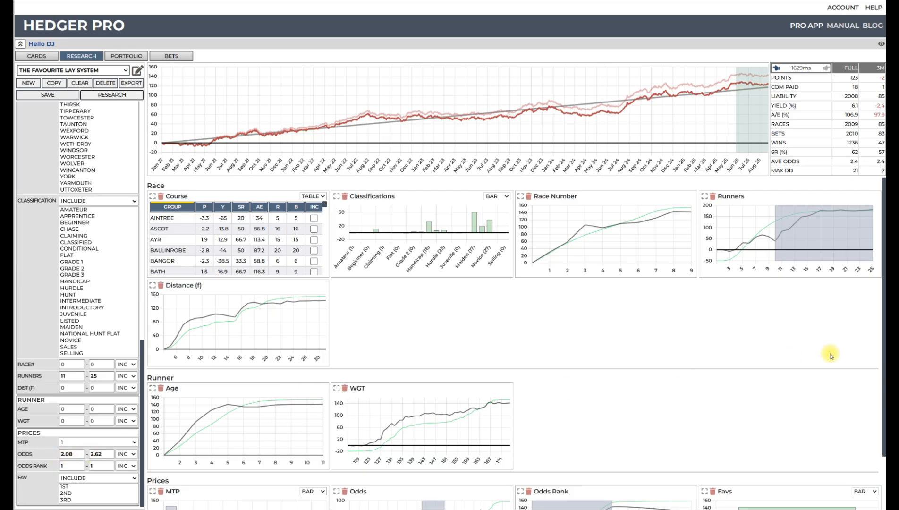
# Examine the Race, Runner and Prices charts of the Favourite Lay system, including Race Number, Runners and Odds
pyautogui.scroll(-2, 829, 355)
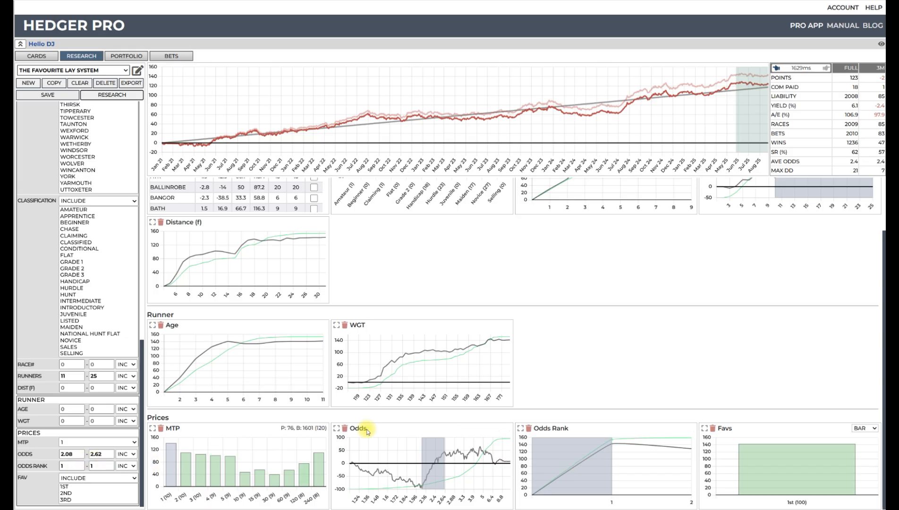
pyautogui.scroll(2, 622, 321)
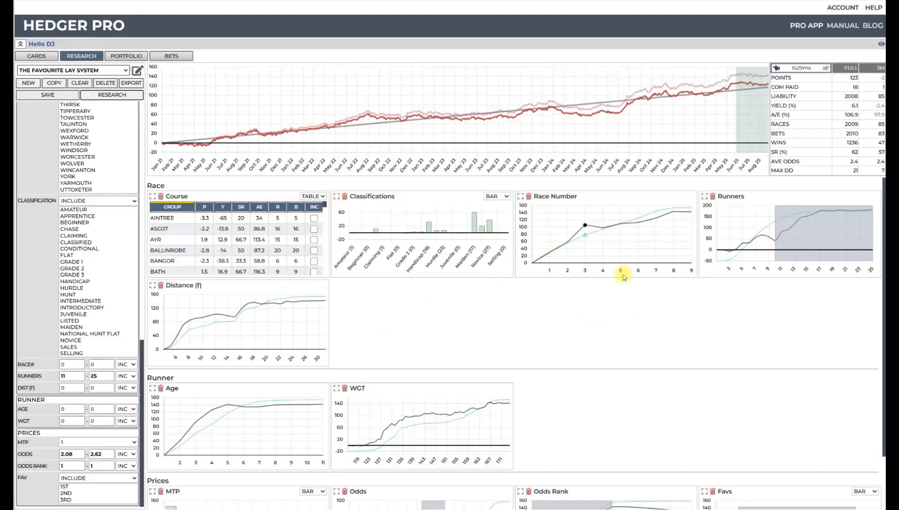
pyautogui.scroll(-2, 644, 380)
pyautogui.scroll(2, 829, 203)
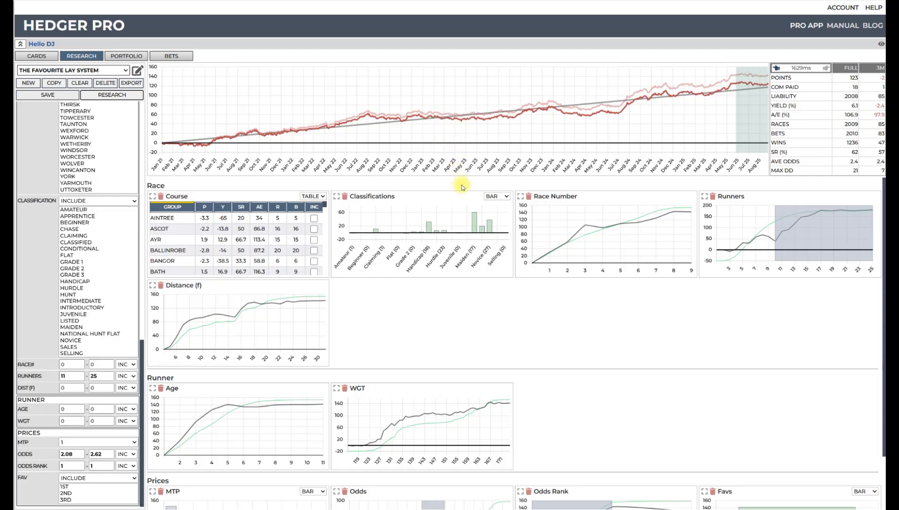
pyautogui.scroll(-1, 472, 198)
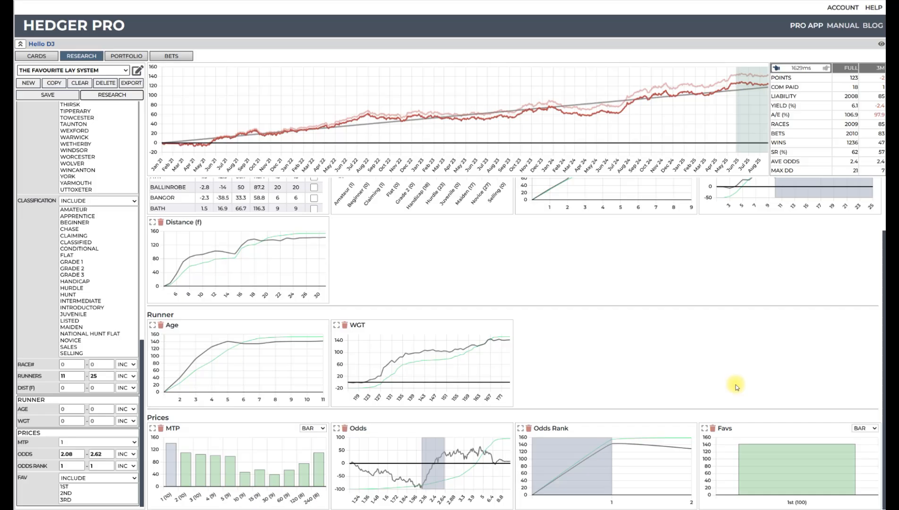
pyautogui.scroll(1, 737, 386)
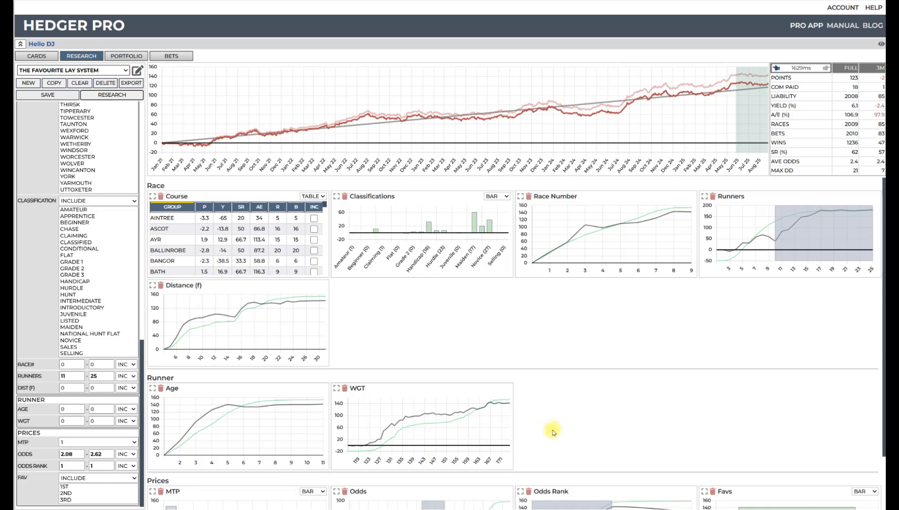
pyautogui.scroll(-1, 566, 425)
pyautogui.scroll(1, 678, 429)
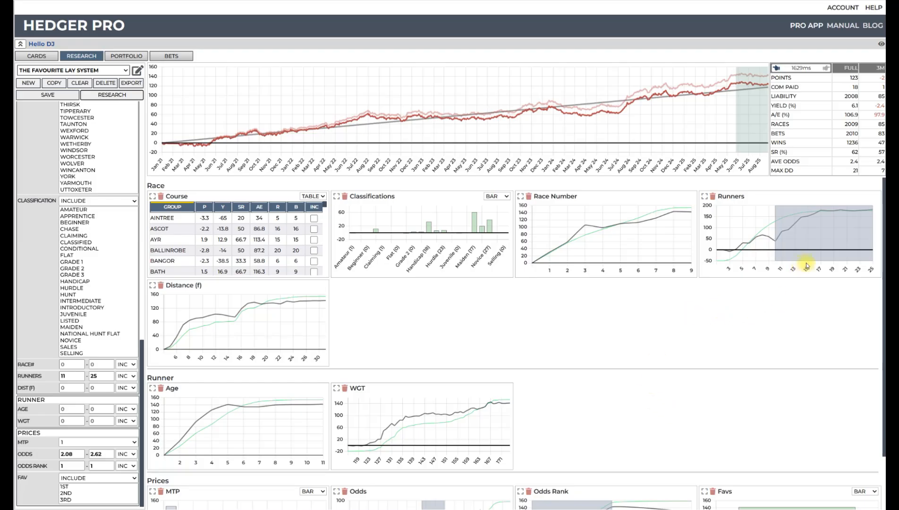
pyautogui.moveTo(823, 259)
pyautogui.scroll(-1, 803, 221)
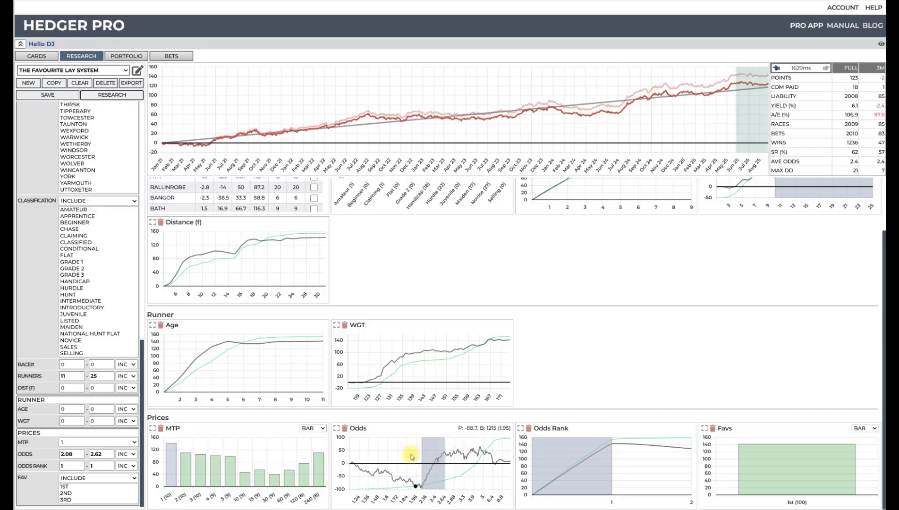
pyautogui.scroll(1, 537, 437)
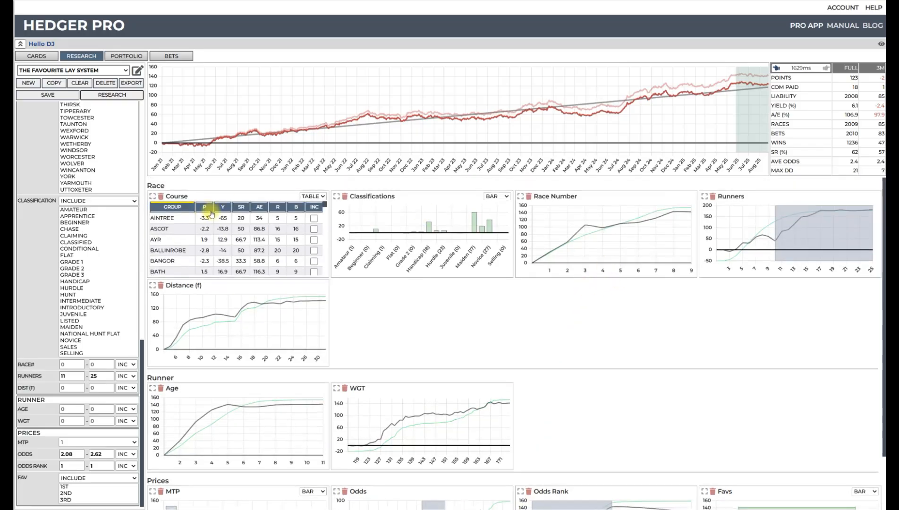
# Load the saved system The Favourite Lay System CHELM and run its research
pyautogui.click(125, 72)
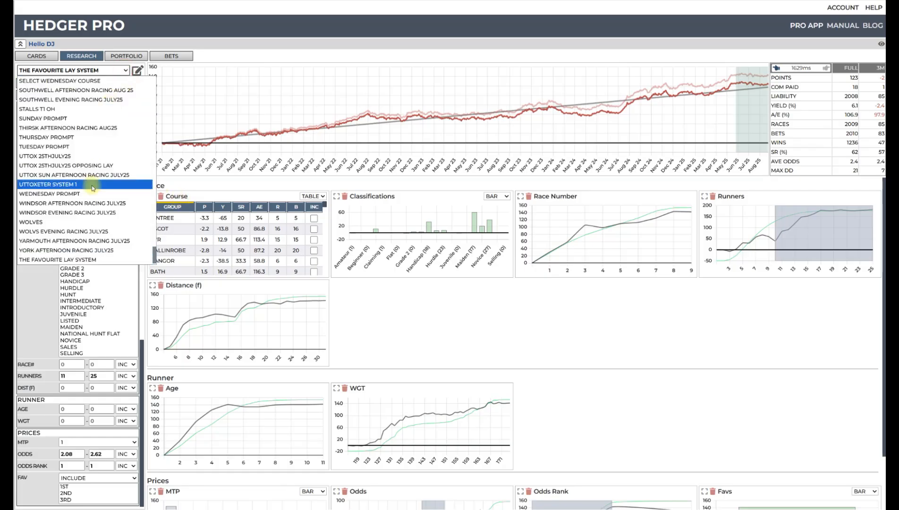
pyautogui.scroll(-1, 93, 198)
pyautogui.click(107, 259)
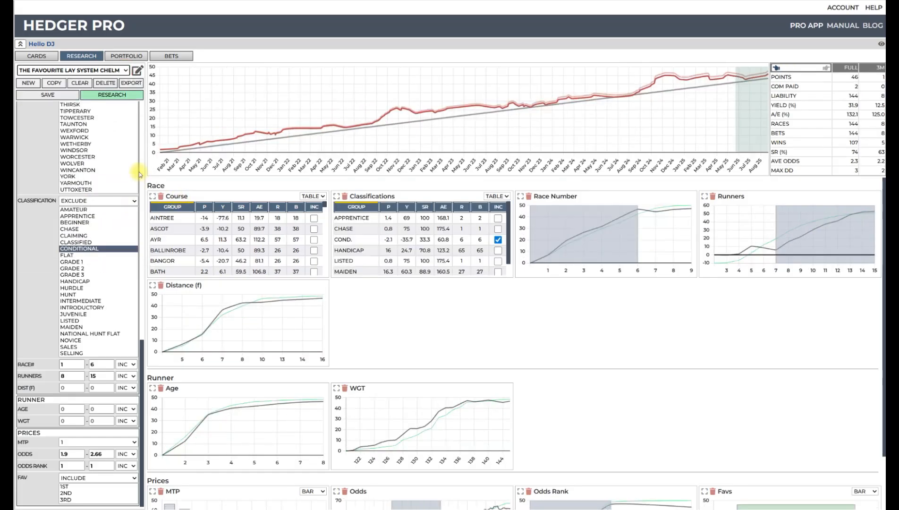
pyautogui.click(113, 95)
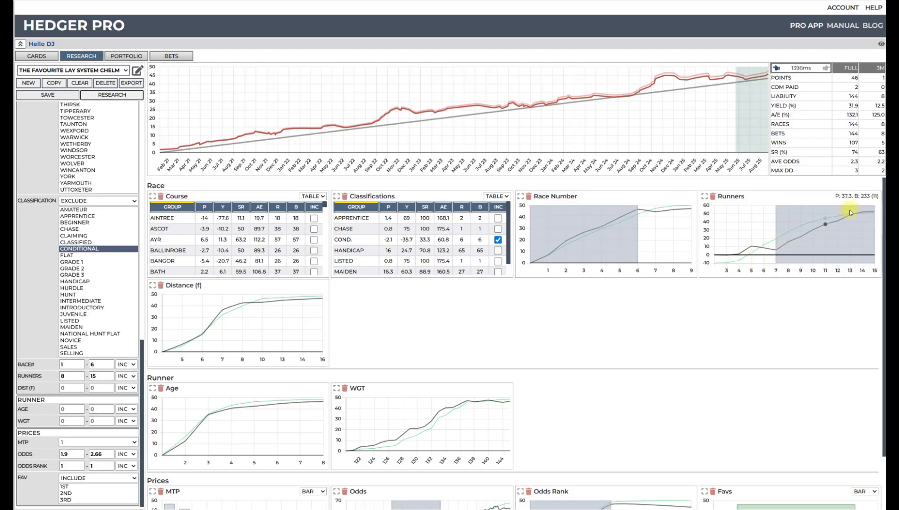
# Enlarge the Odds chart to examine its selected range, and return to the chart overview
pyautogui.scroll(-1, 649, 312)
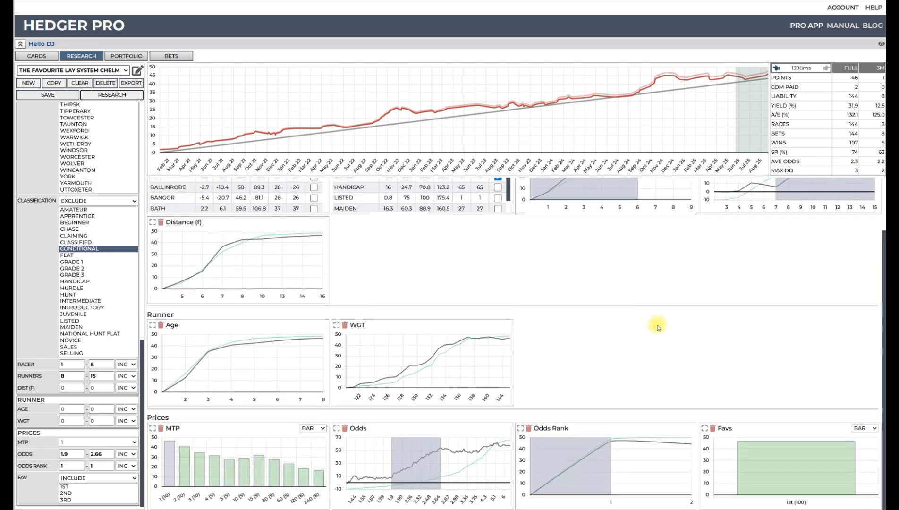
pyautogui.click(336, 428)
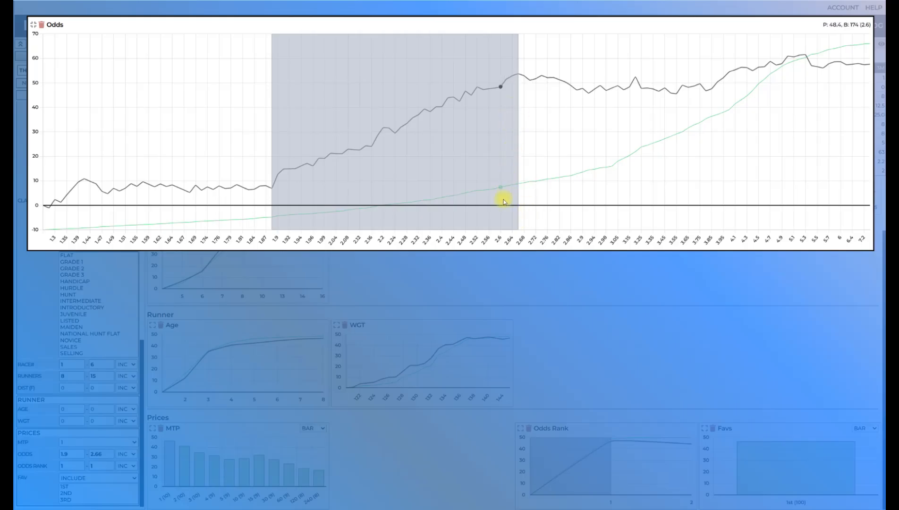
pyautogui.click(33, 24)
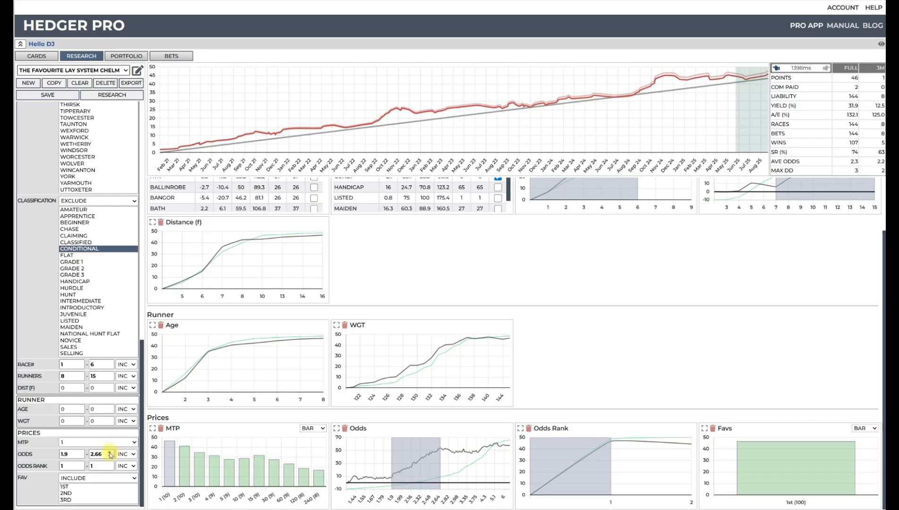
pyautogui.scroll(1, 638, 217)
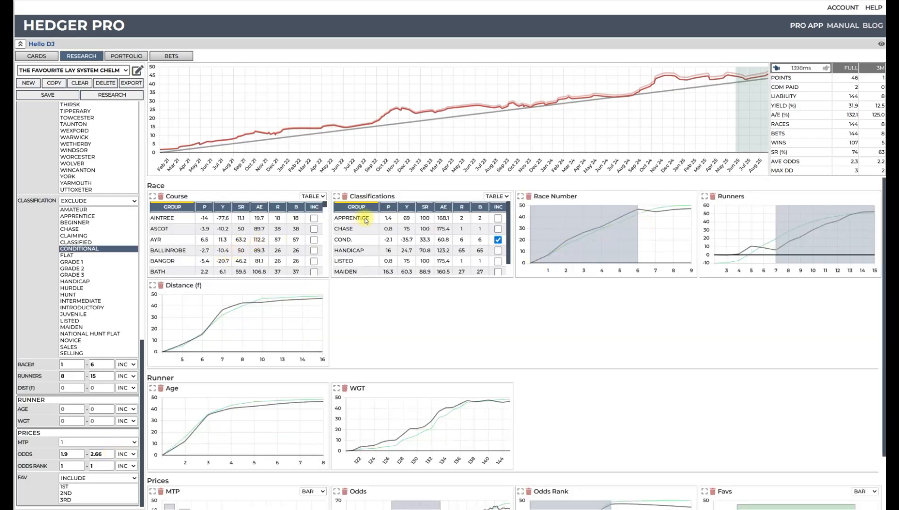
# Sort the Classifications table by points and review the race classifications together with the price charts
pyautogui.click(388, 206)
pyautogui.scroll(-1, 413, 236)
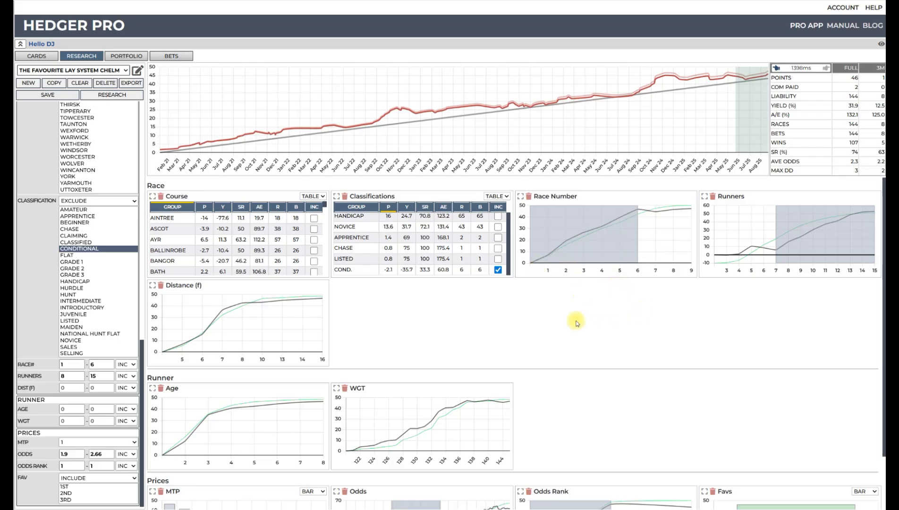
pyautogui.scroll(-1, 544, 309)
pyautogui.scroll(-1, 604, 316)
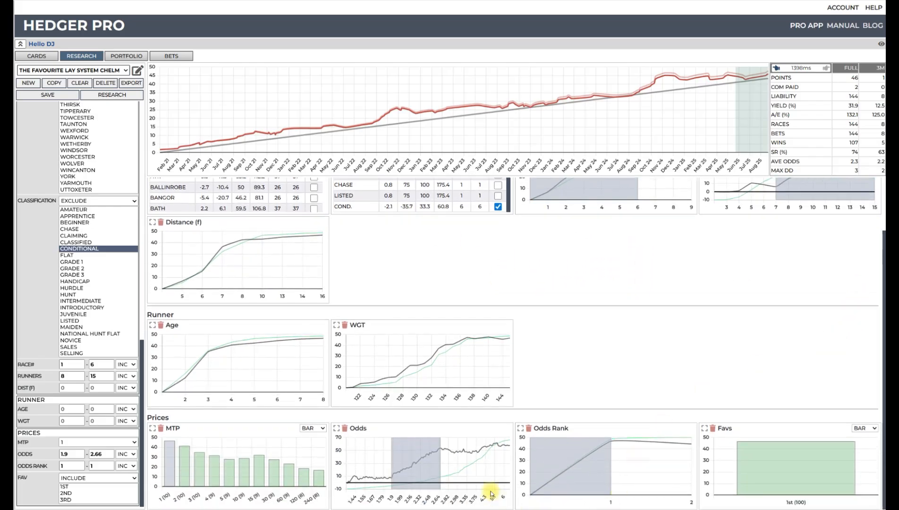
pyautogui.scroll(2, 699, 408)
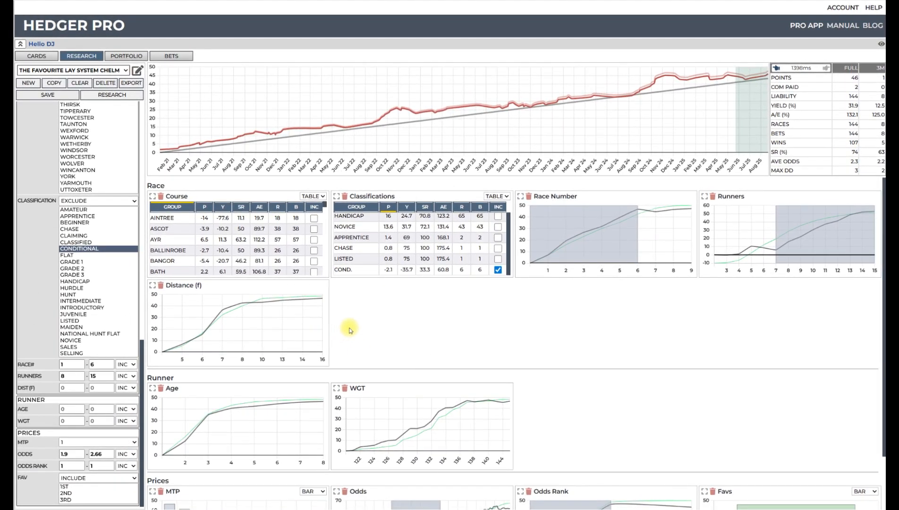
# Sort the Course table by points, toggle Chelmsford's inclusion and compare the best and worst performing courses
pyautogui.click(206, 208)
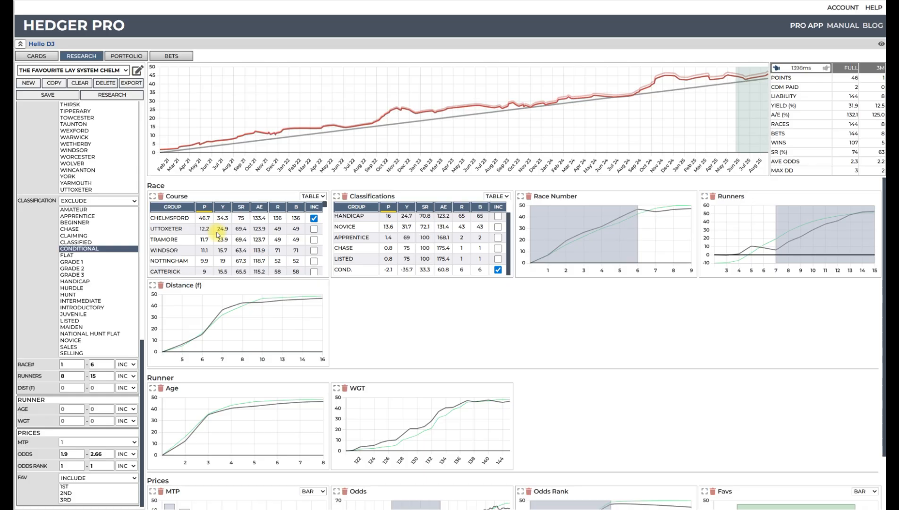
pyautogui.click(314, 219)
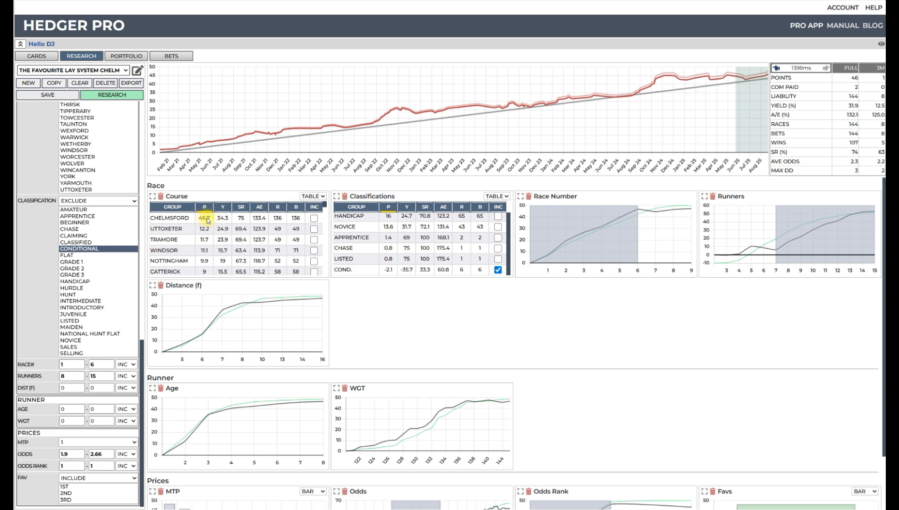
pyautogui.scroll(-10, 225, 231)
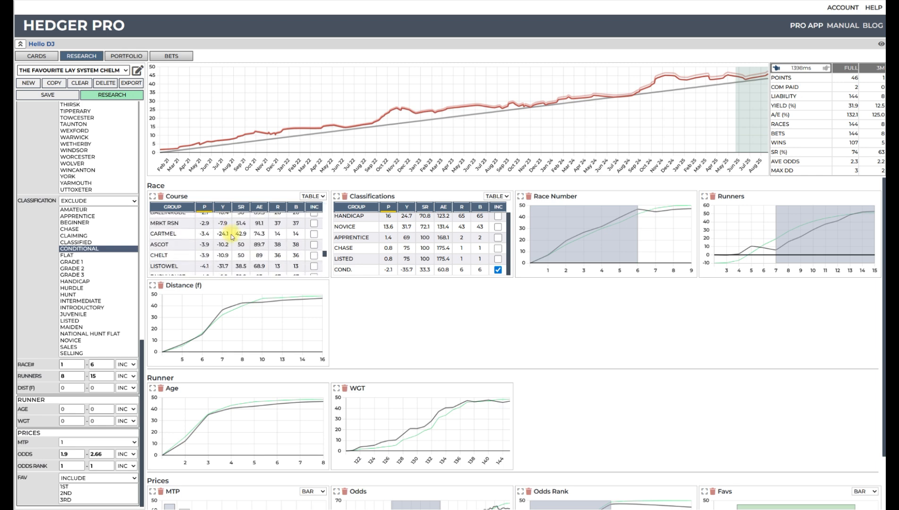
pyautogui.scroll(-2, 235, 234)
pyautogui.scroll(1, 234, 235)
pyautogui.scroll(3, 242, 212)
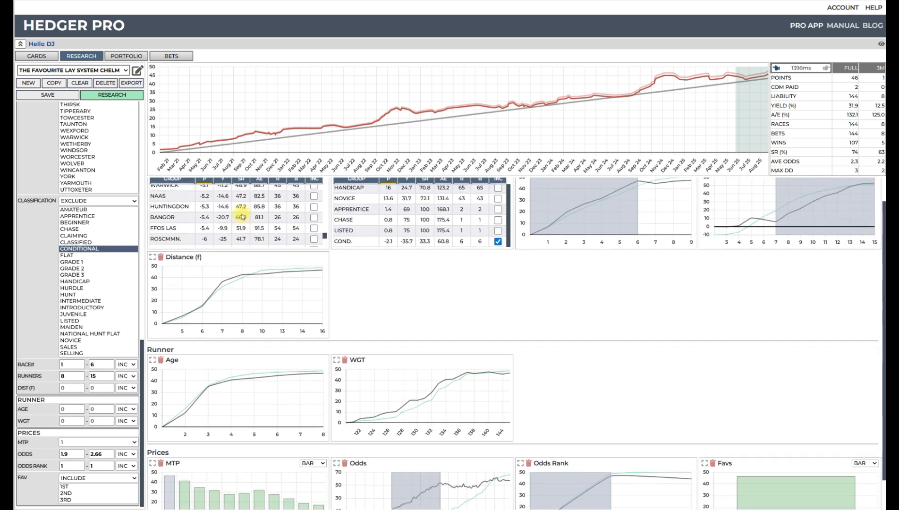
pyautogui.scroll(-3, 243, 212)
pyautogui.scroll(-1, 402, 265)
pyautogui.scroll(2, 330, 253)
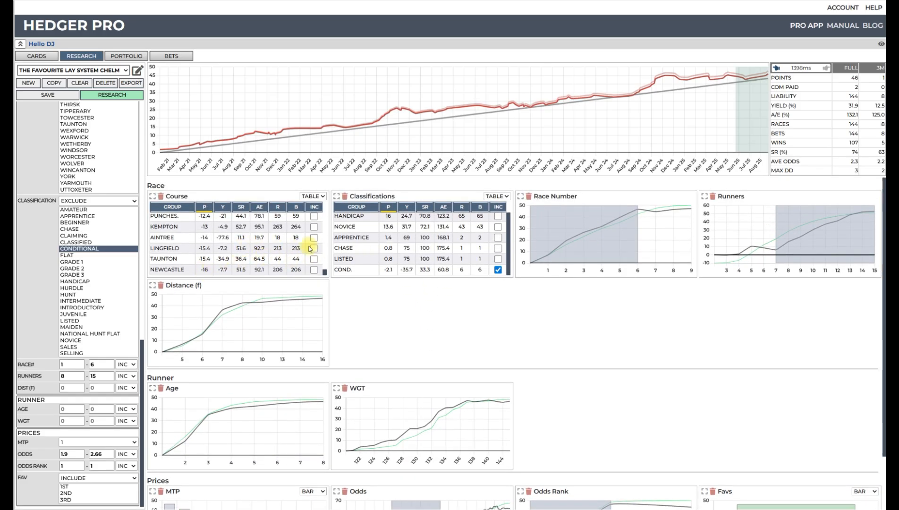
pyautogui.scroll(10, 310, 248)
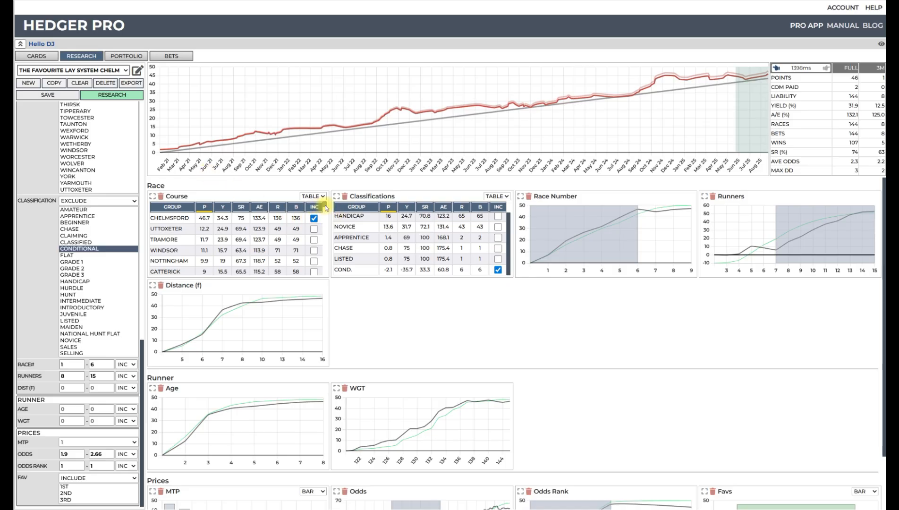
pyautogui.scroll(-10, 312, 241)
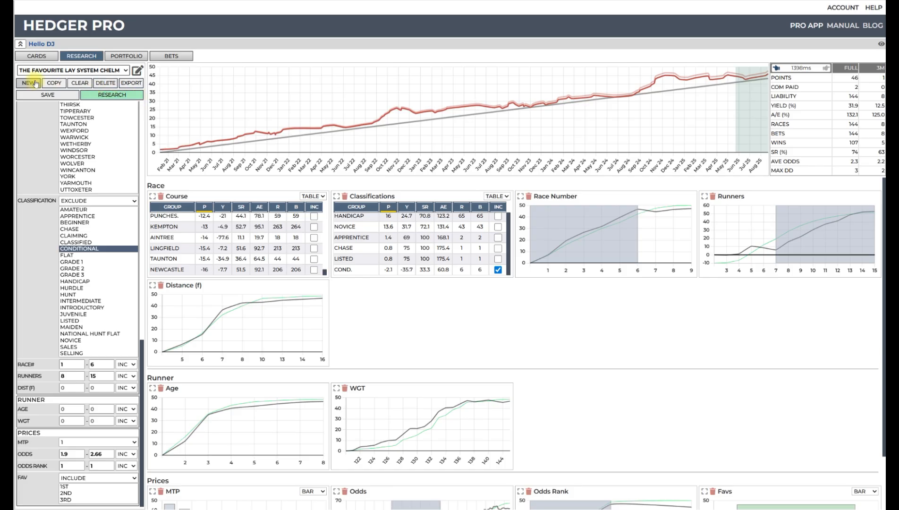
# Copy the Chelmsford system under the new name The Favourite Lay System NEWC
pyautogui.click(56, 84)
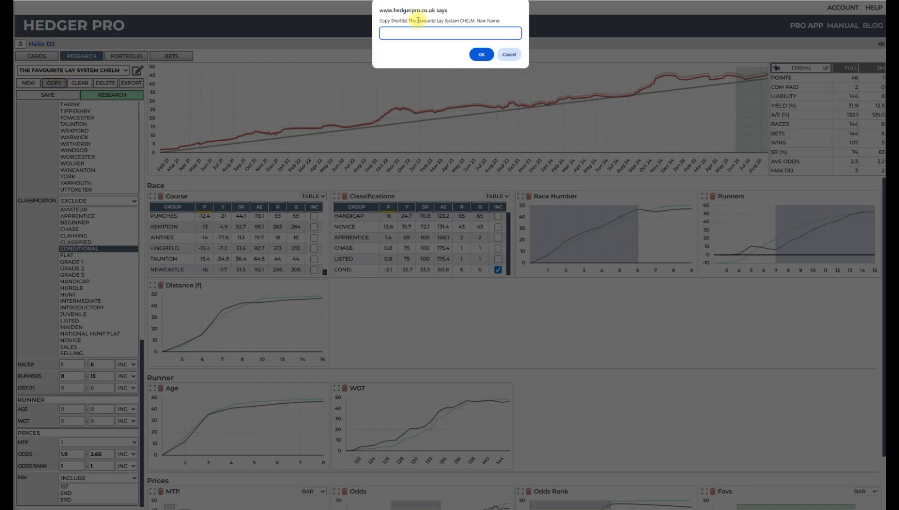
pyautogui.moveTo(409, 20); pyautogui.dragTo(468, 19)
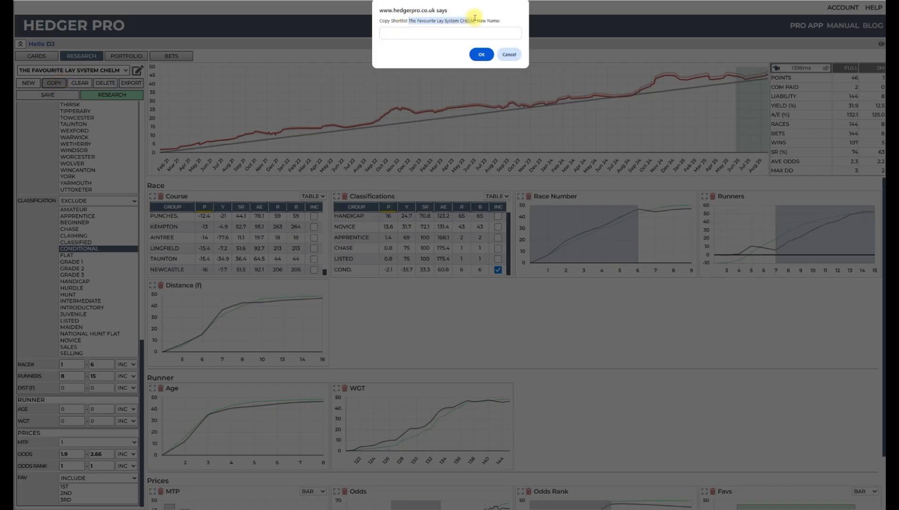
pyautogui.click(401, 34)
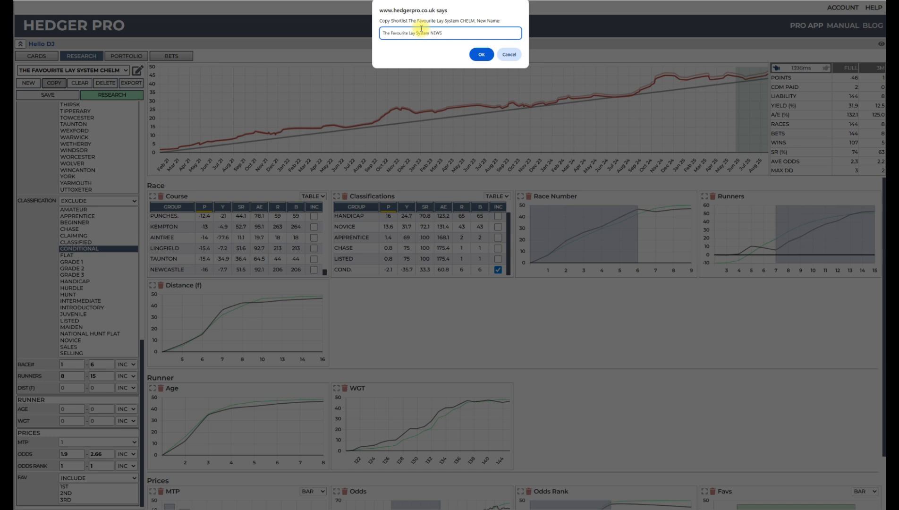
pyautogui.click(479, 56)
# Include Newcastle instead of Chelmsford in the course filter, rerun the research and save the system
pyautogui.click(120, 96)
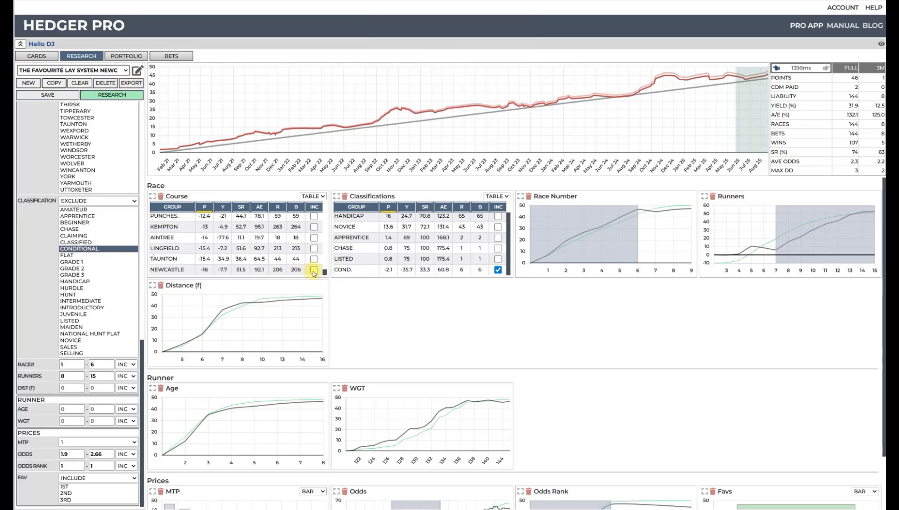
pyautogui.click(313, 219)
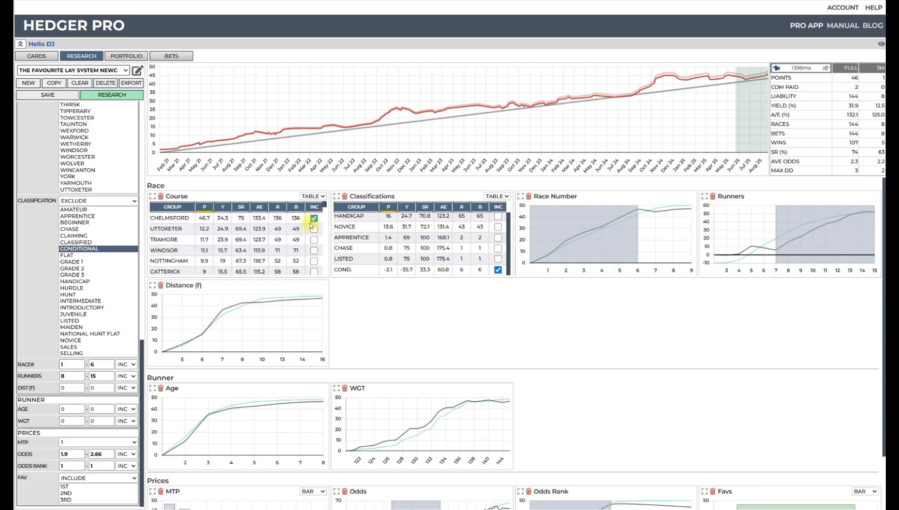
pyautogui.click(110, 96)
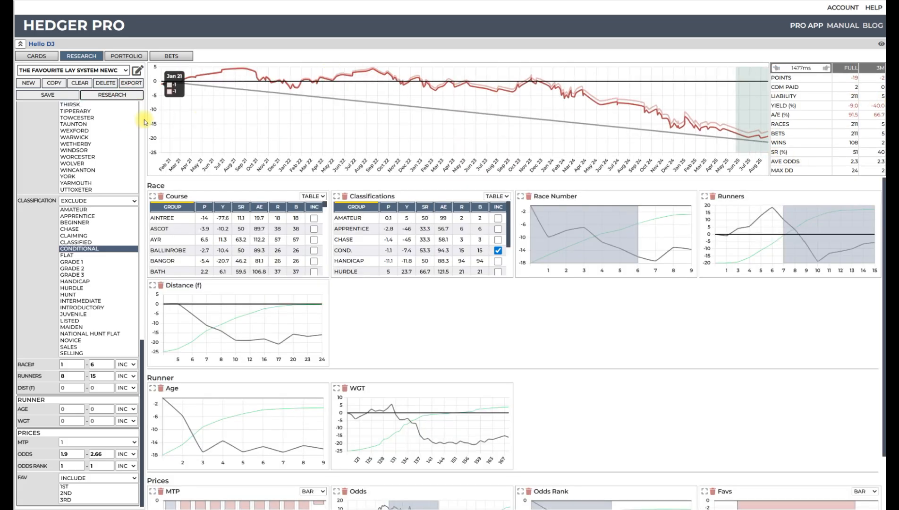
pyautogui.click(52, 97)
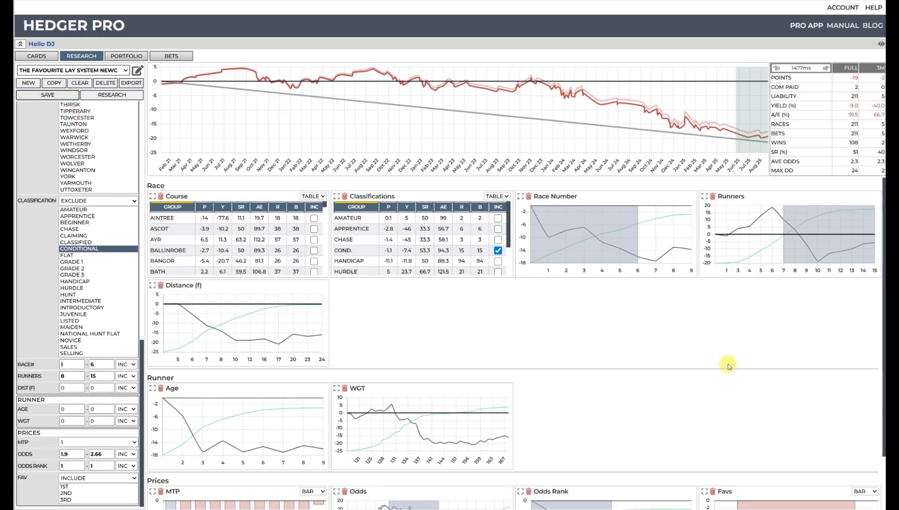
# Set the runners range to 11–15 on the Runners chart
pyautogui.scroll(-1, 726, 363)
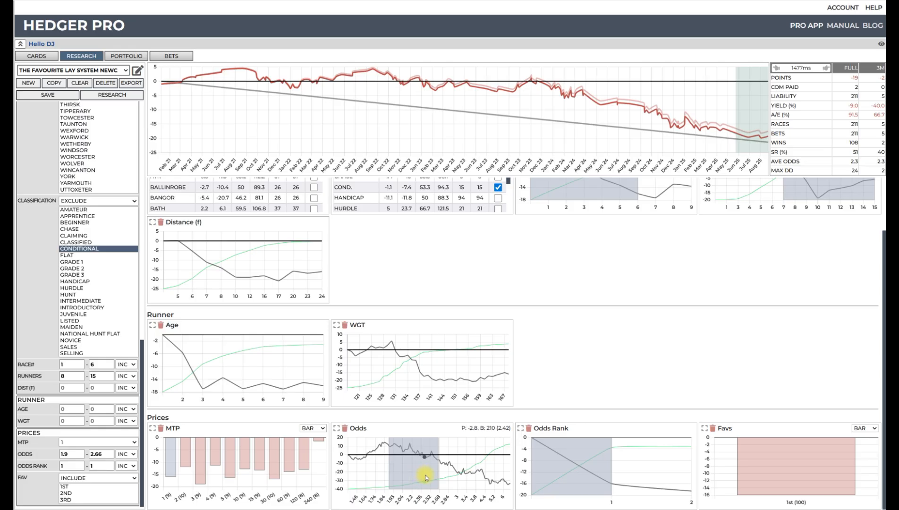
pyautogui.scroll(2, 832, 263)
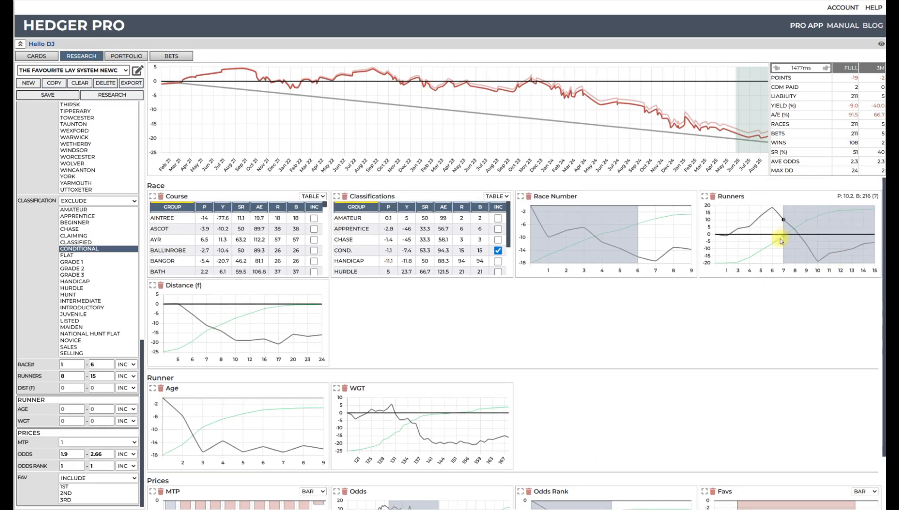
pyautogui.moveTo(795, 241); pyautogui.dragTo(814, 242)
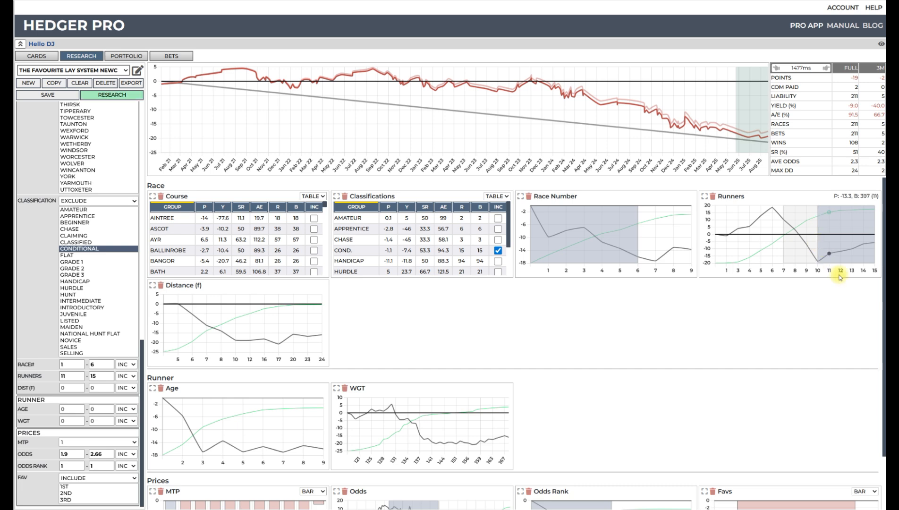
# Rerun the research, then clear the race number range and the Conditional classification exclusion, rerunning the research with those filters removed
pyautogui.click(131, 98)
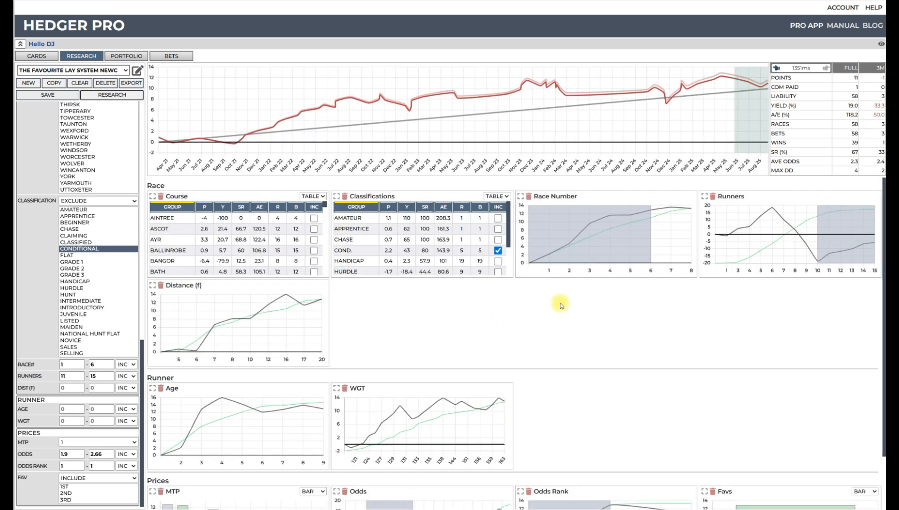
pyautogui.click(606, 235)
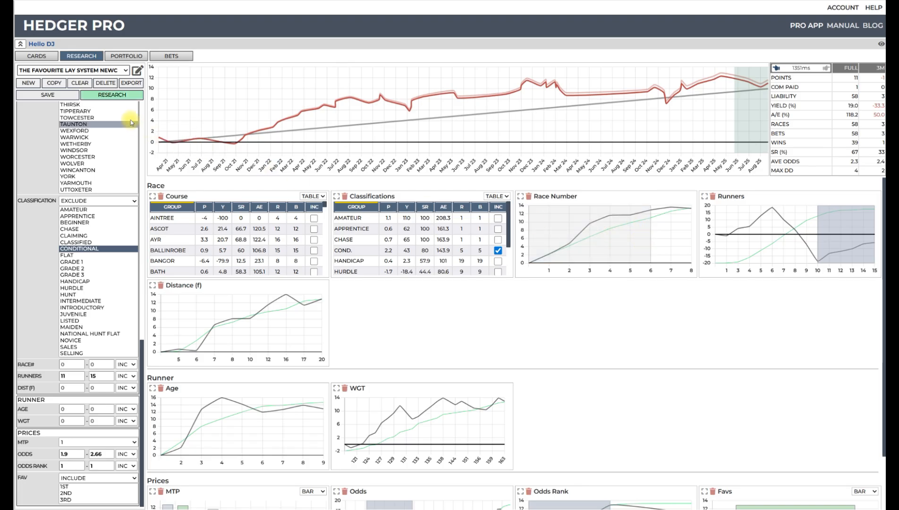
pyautogui.click(125, 94)
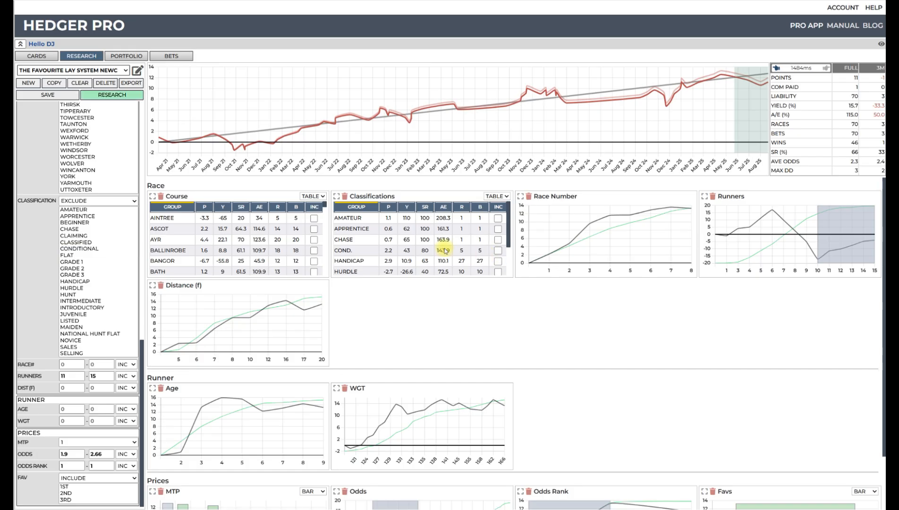
pyautogui.scroll(-2, 445, 250)
pyautogui.click(112, 95)
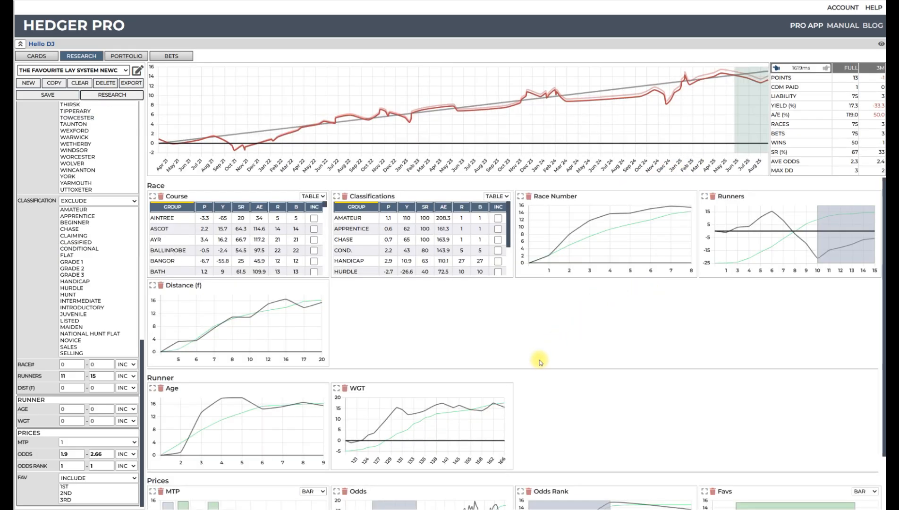
# Set the odds range to 1.91–2.62 on the enlarged Odds chart and rerun the research
pyautogui.scroll(-1, 538, 361)
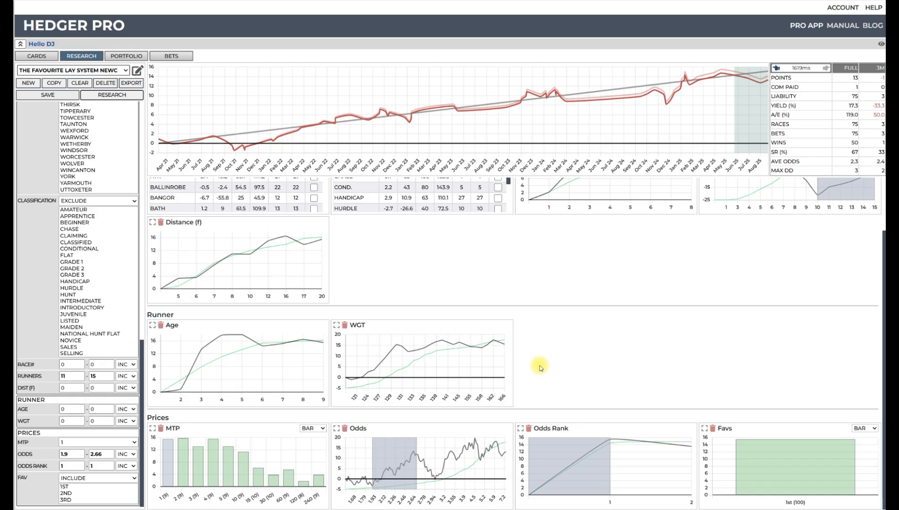
pyautogui.click(335, 429)
pyautogui.moveTo(388, 109)
pyautogui.mouseDown()
pyautogui.moveTo(371, 110)
pyautogui.moveTo(376, 119)
pyautogui.mouseUp()
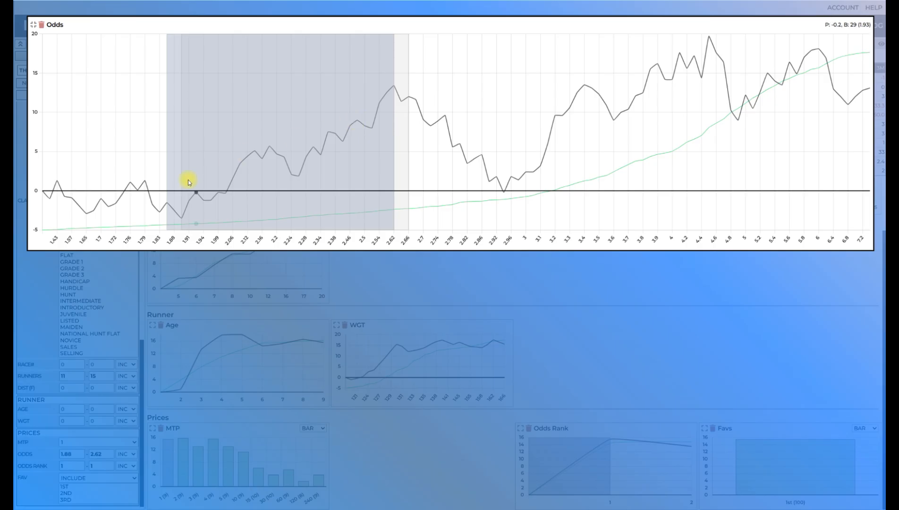
pyautogui.moveTo(168, 187); pyautogui.dragTo(182, 189)
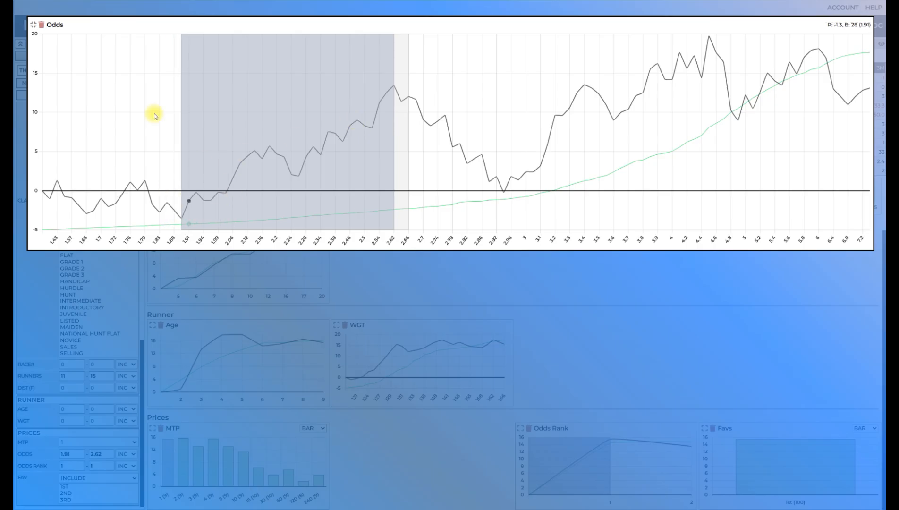
pyautogui.click(39, 30)
pyautogui.click(124, 95)
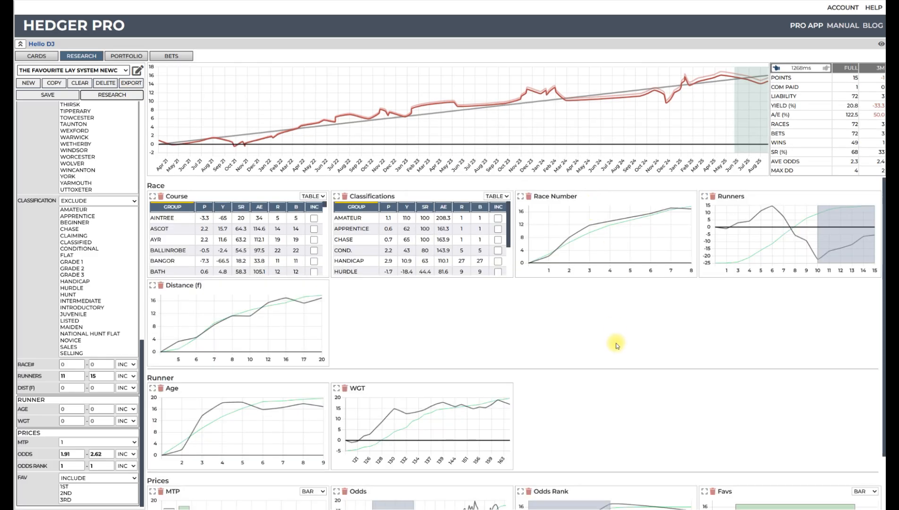
# Review the charts, set MTP to 2 and rerun the research
pyautogui.scroll(-2, 610, 346)
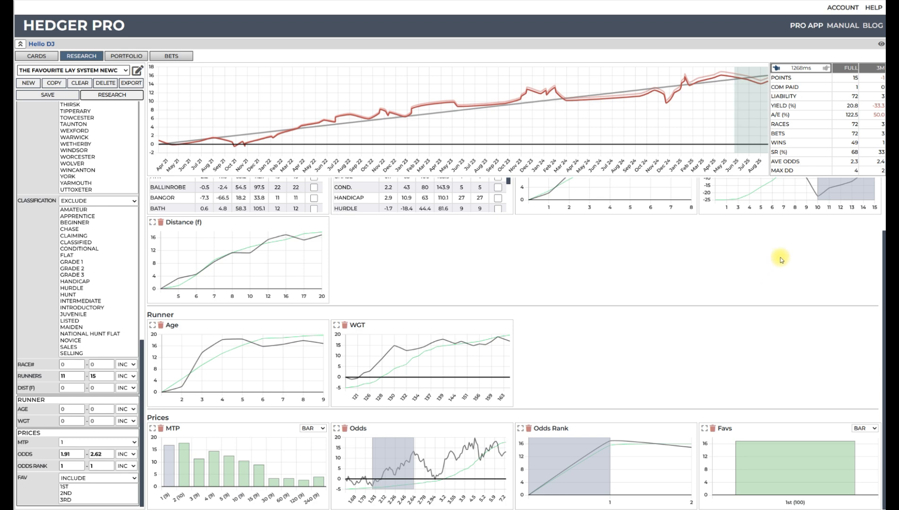
pyautogui.scroll(2, 717, 327)
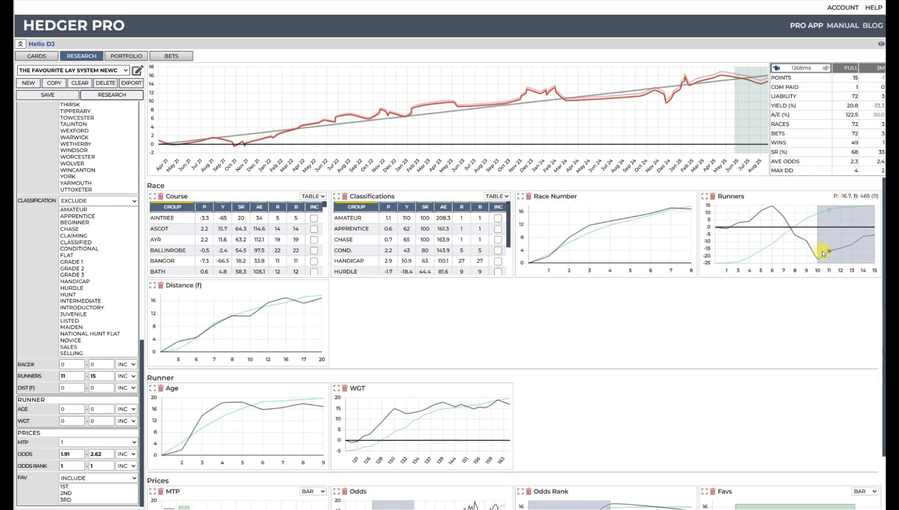
pyautogui.scroll(-1, 603, 297)
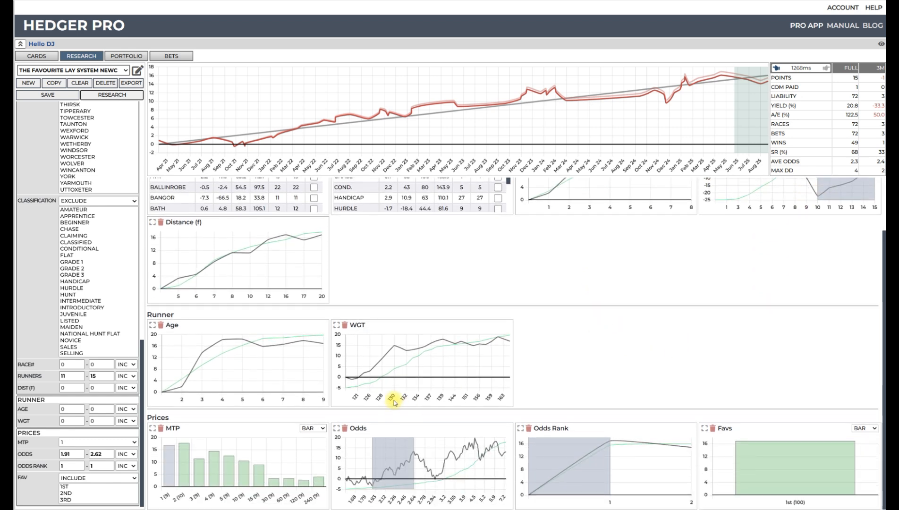
pyautogui.click(184, 460)
pyautogui.click(123, 96)
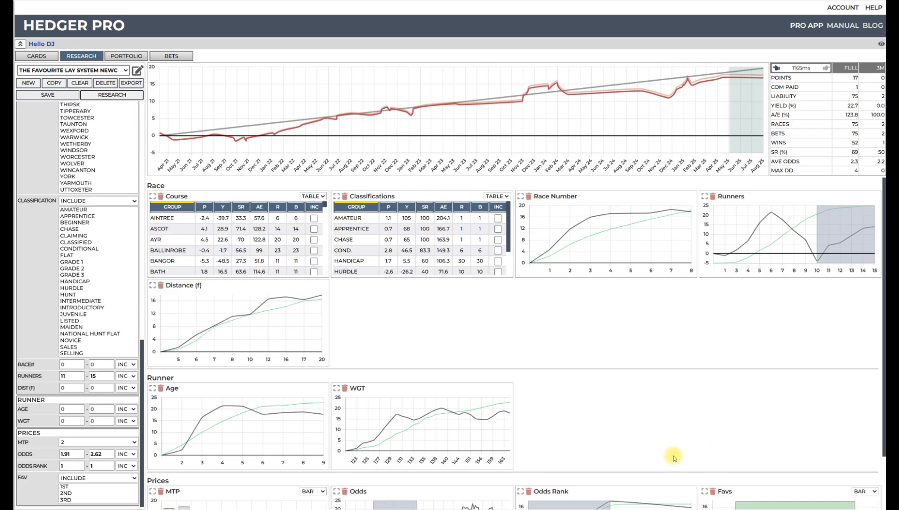
# Narrow the odds range to 2.06–2.62 on the enlarged Odds chart and rerun the research
pyautogui.scroll(-1, 673, 458)
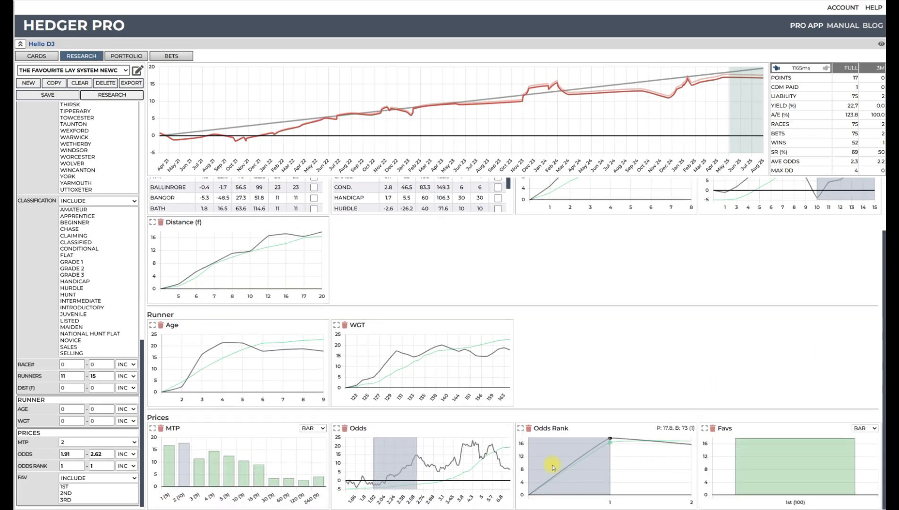
pyautogui.click(337, 430)
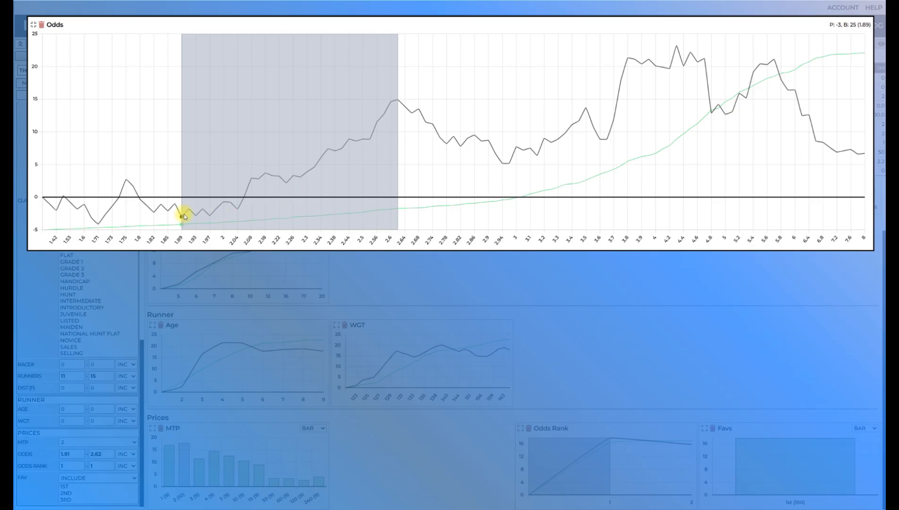
pyautogui.moveTo(184, 217); pyautogui.dragTo(240, 217)
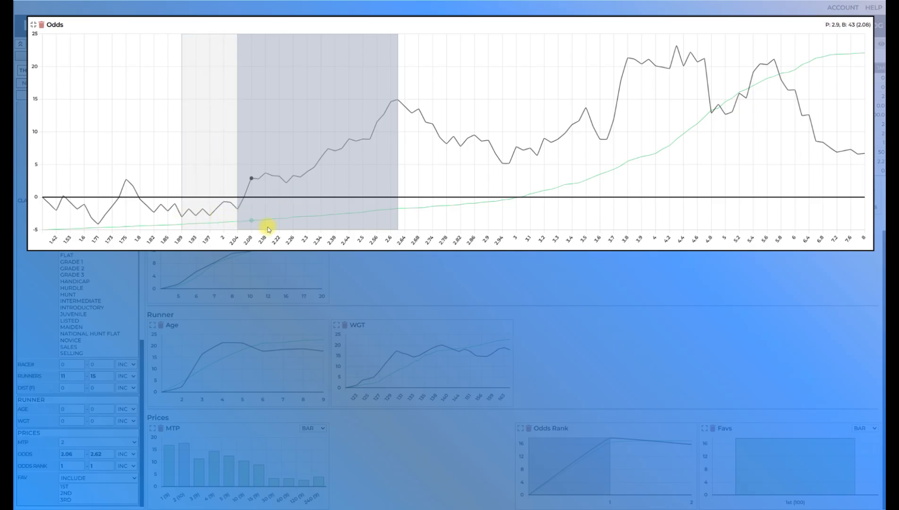
pyautogui.click(32, 24)
pyautogui.click(109, 96)
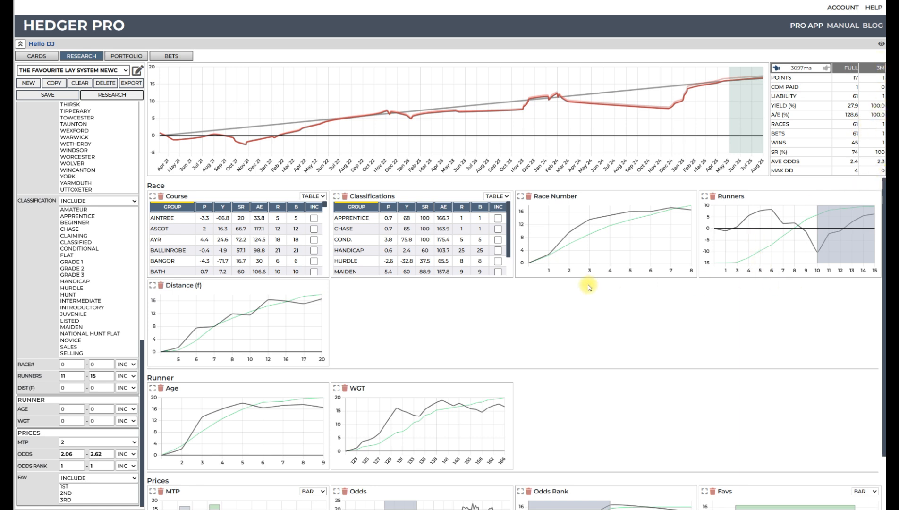
# Try MTP 4 with a research rerun, then step back through the research history to the MTP 2 version
pyautogui.scroll(-1, 449, 359)
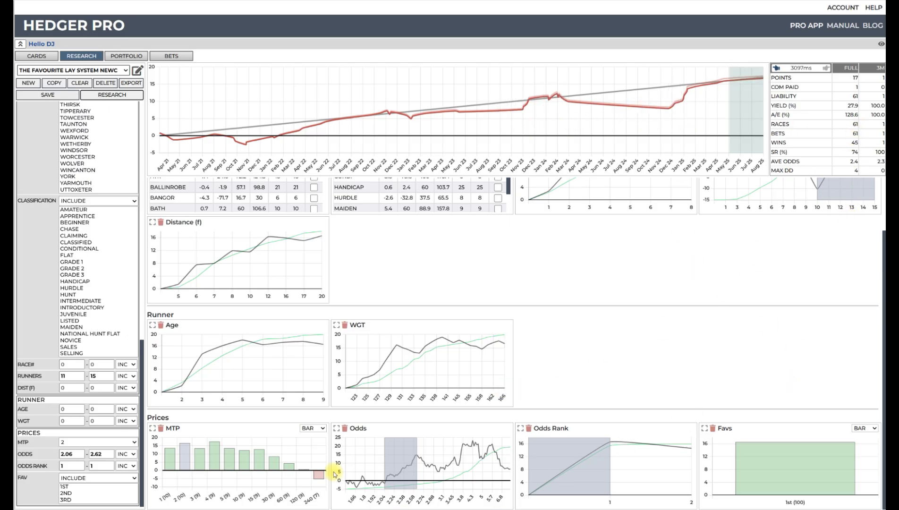
pyautogui.click(215, 450)
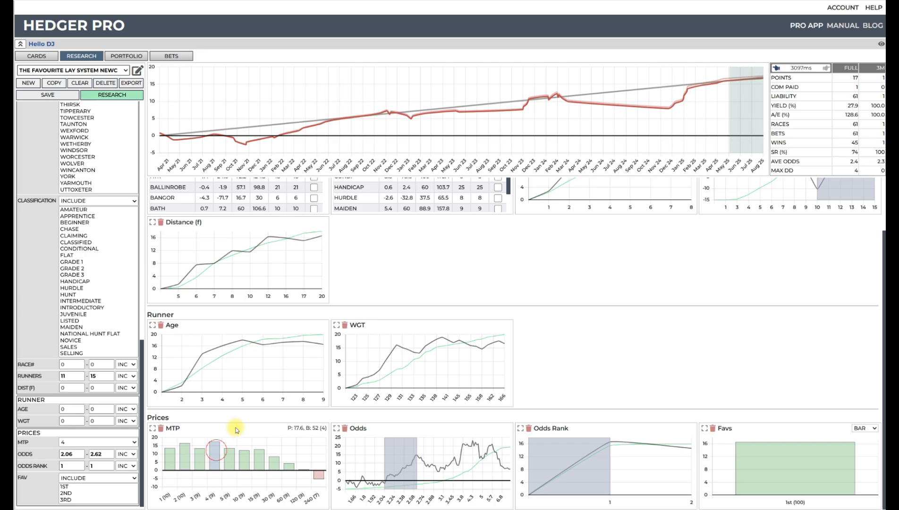
pyautogui.click(115, 97)
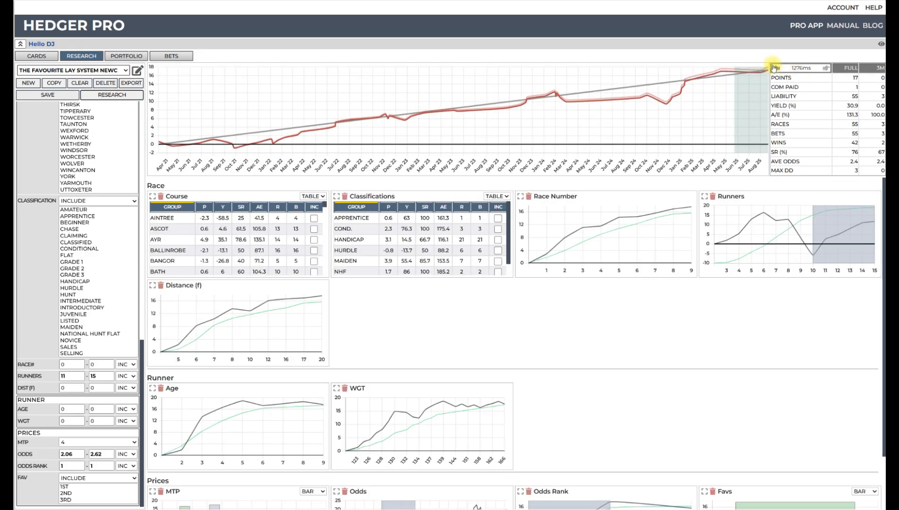
pyautogui.click(777, 68)
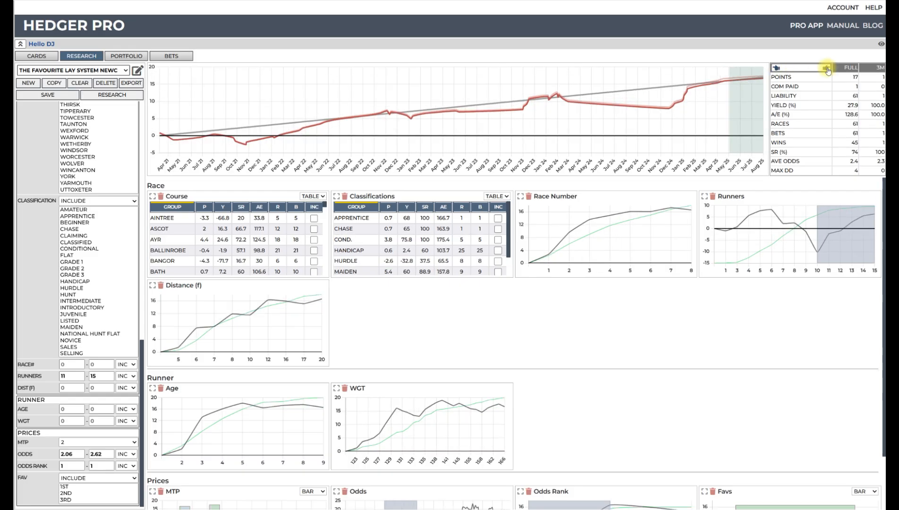
pyautogui.click(827, 68)
pyautogui.click(827, 69)
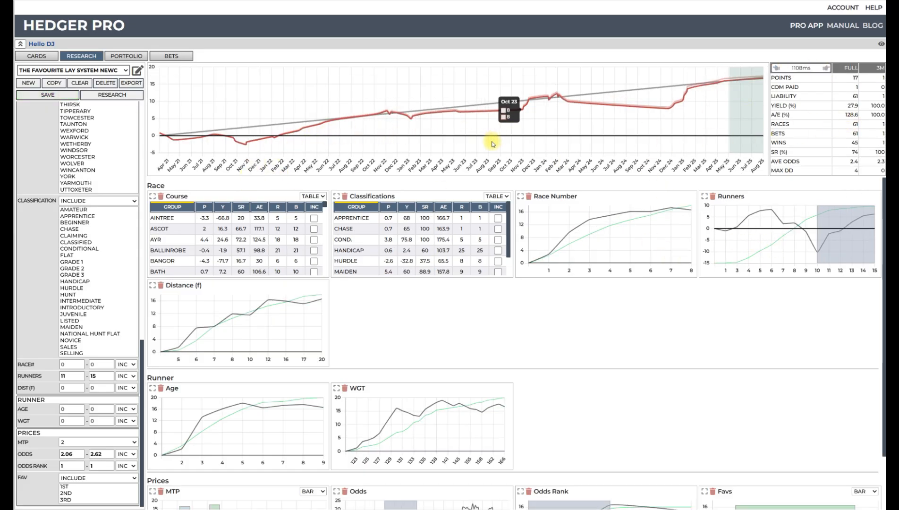
# Sort the Classifications table by points, exclude the Hurdle classification and rerun the research
pyautogui.click(389, 208)
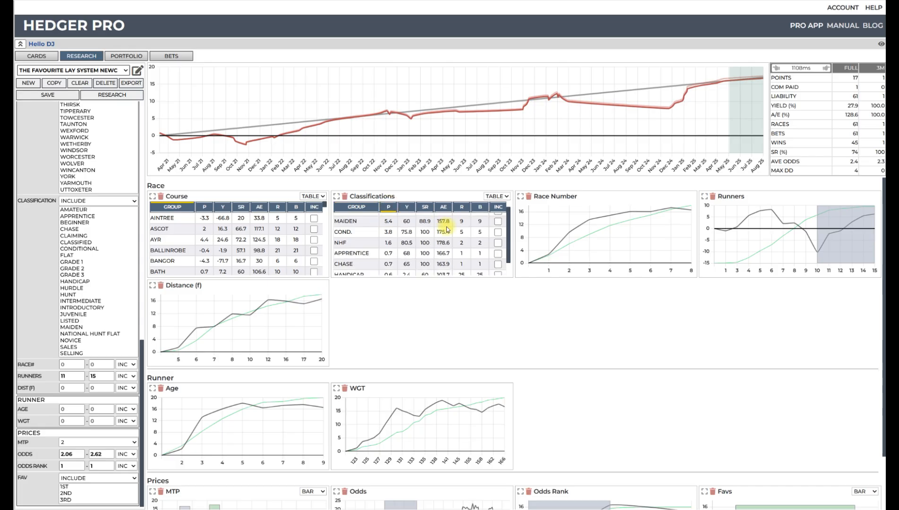
pyautogui.scroll(-1, 447, 229)
pyautogui.scroll(1, 408, 232)
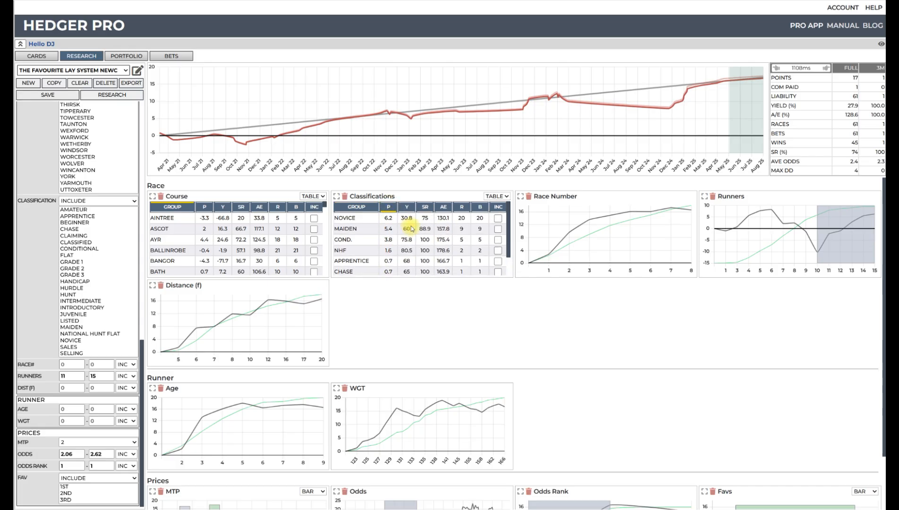
pyautogui.scroll(-1, 407, 230)
pyautogui.click(499, 271)
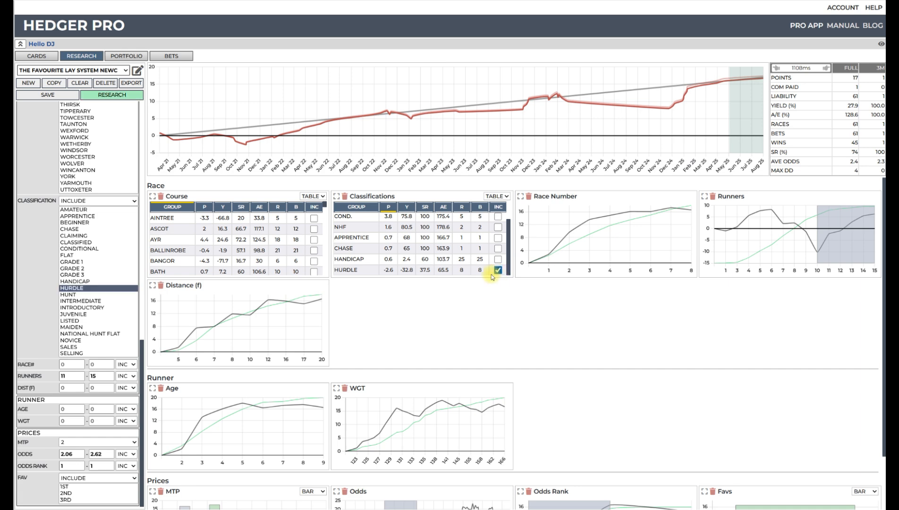
pyautogui.click(126, 200)
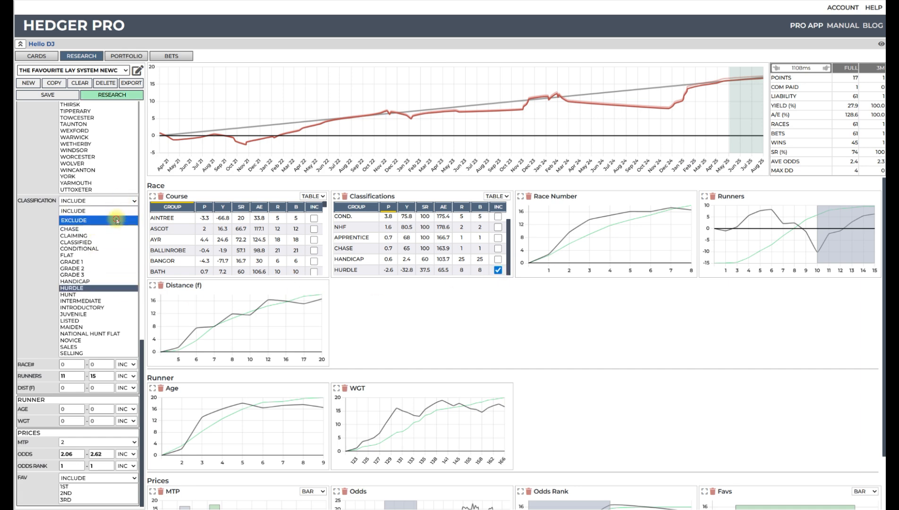
pyautogui.click(116, 220)
pyautogui.click(123, 95)
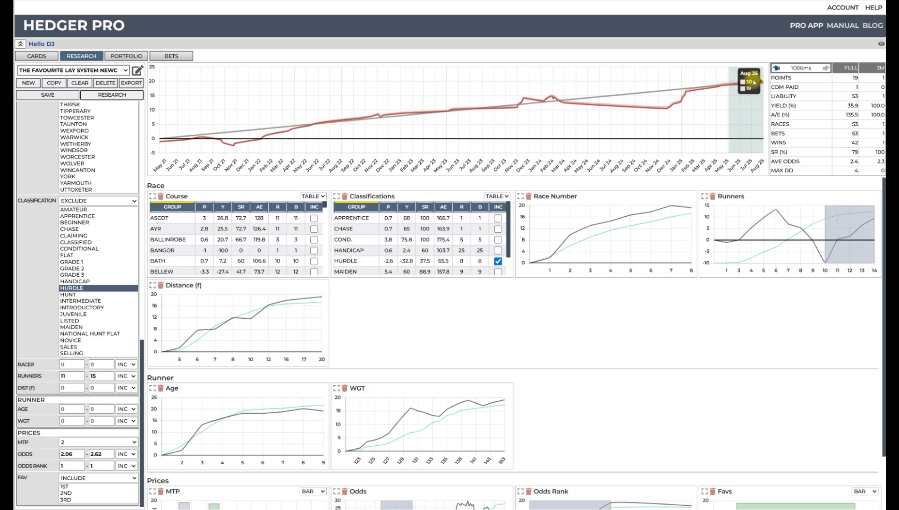
# Load The Favourite Lay System CHELM with its research results and review its tables and charts
pyautogui.click(74, 75)
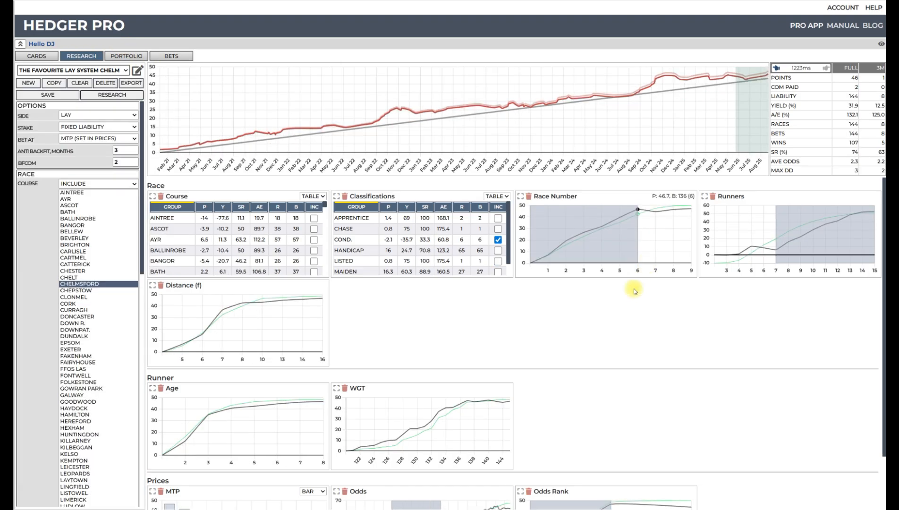
pyautogui.scroll(-2, 633, 302)
pyautogui.scroll(2, 630, 322)
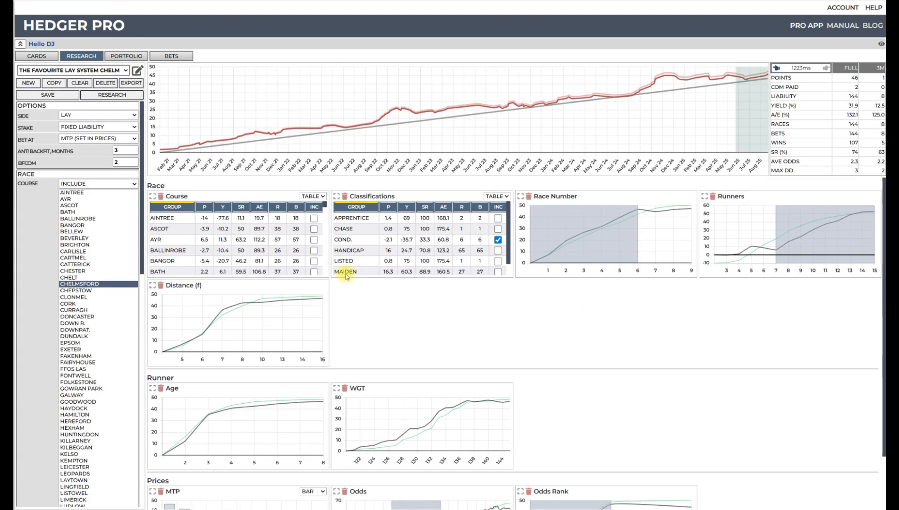
pyautogui.moveTo(831, 218)
# Reload The Favourite Lay System NEWC and run its research
pyautogui.click(97, 70)
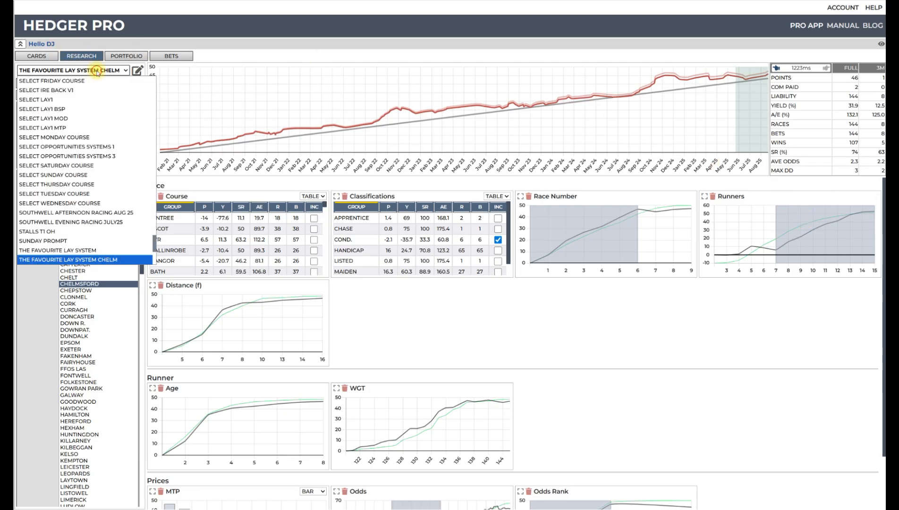
pyautogui.scroll(-1, 94, 128)
pyautogui.click(71, 199)
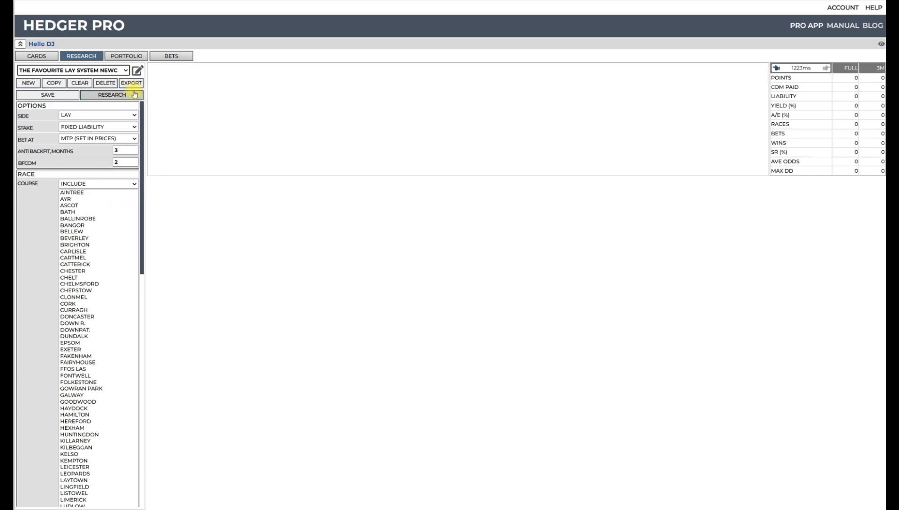
pyautogui.click(137, 96)
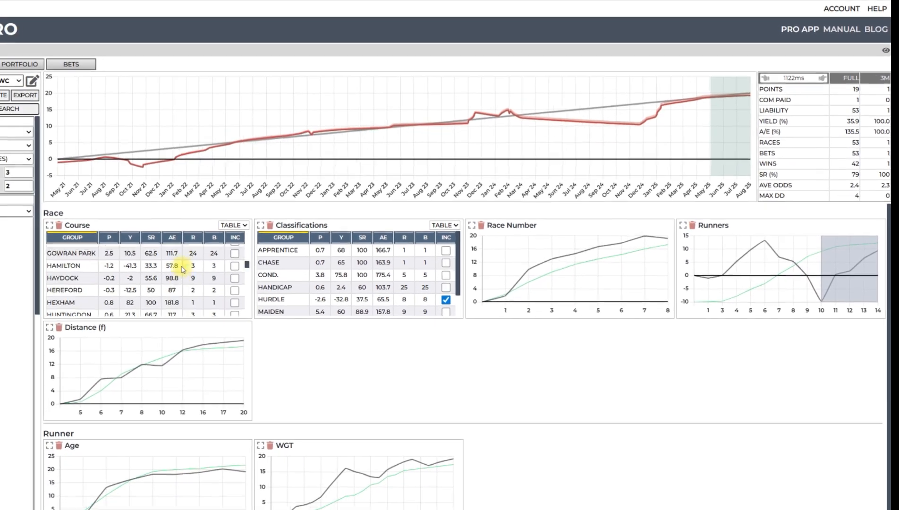
# Examine the Newcastle system's course results and charts, then return to the Chelmsford system's results for comparison
pyautogui.scroll(-5, 227, 251)
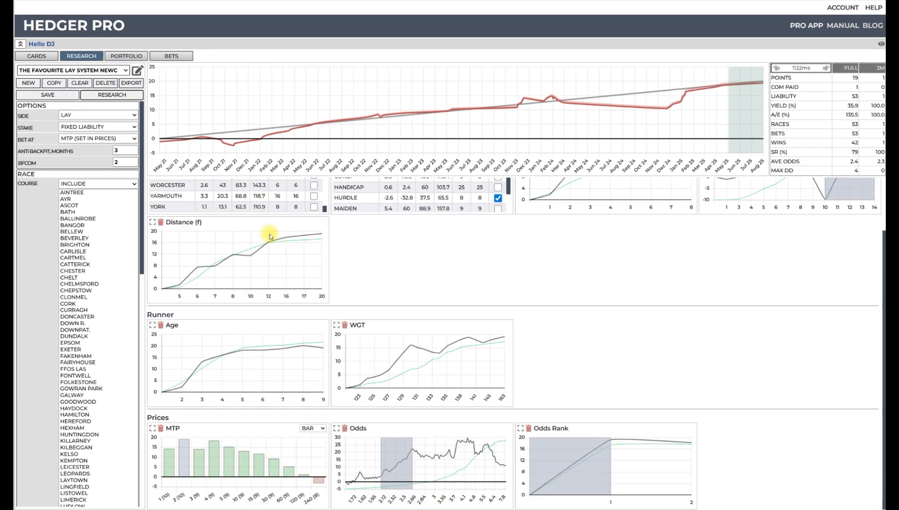
pyautogui.scroll(1, 227, 251)
pyautogui.scroll(1, 272, 236)
pyautogui.scroll(5, 236, 238)
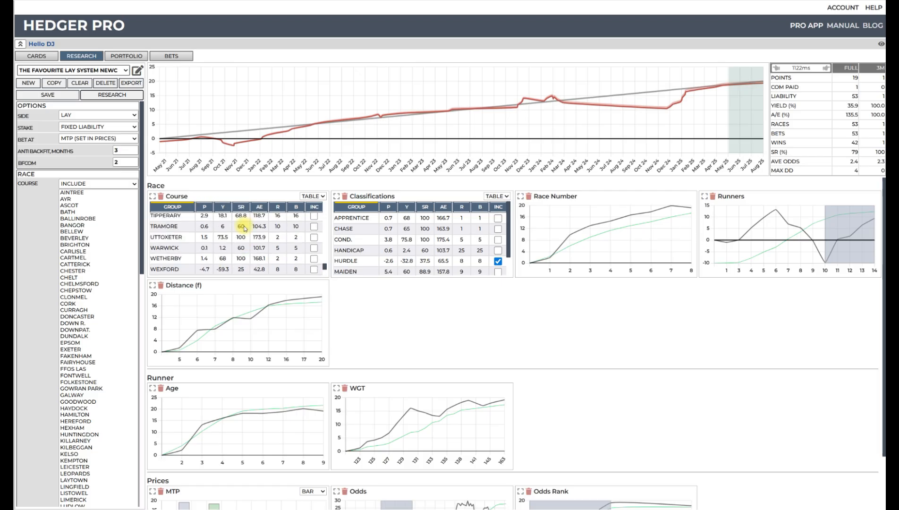
pyautogui.scroll(5, 254, 245)
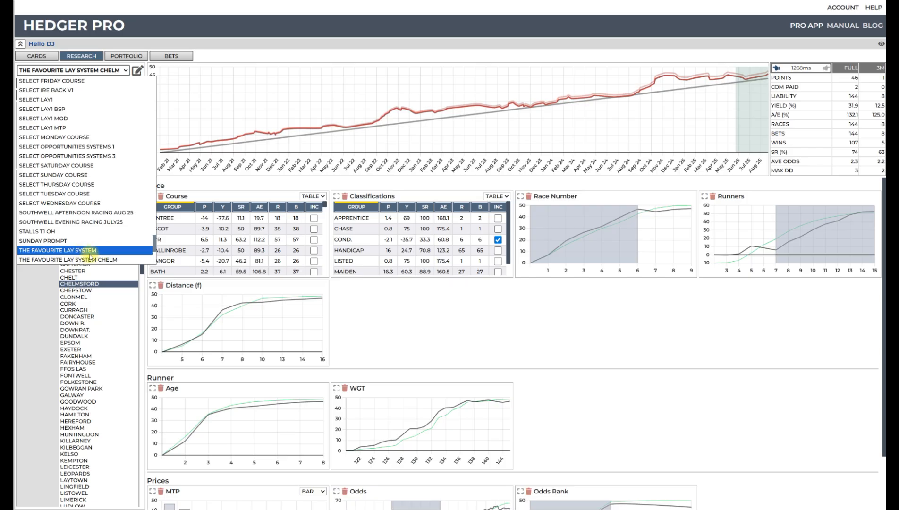
pyautogui.click(508, 314)
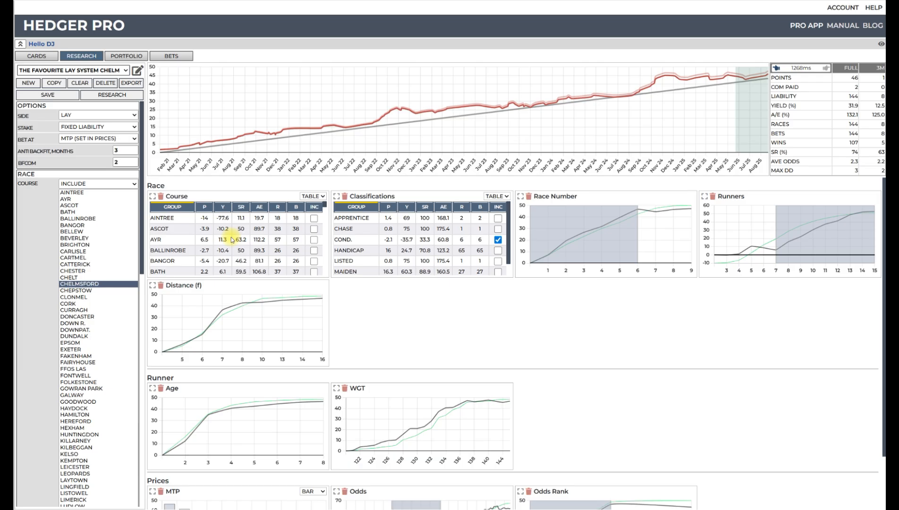
# Review the Chelmsford system's full list of available and active filters, then rerun its research
pyautogui.scroll(-6, 97, 285)
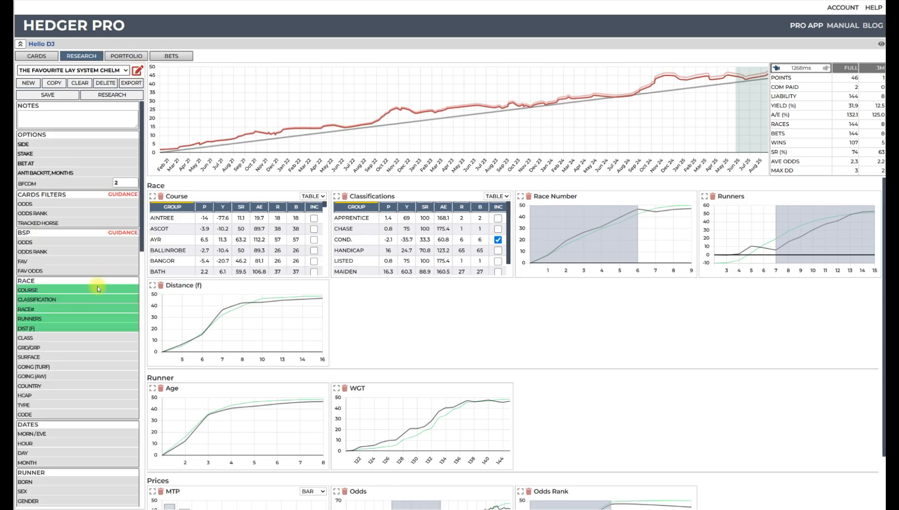
pyautogui.scroll(-7, 75, 374)
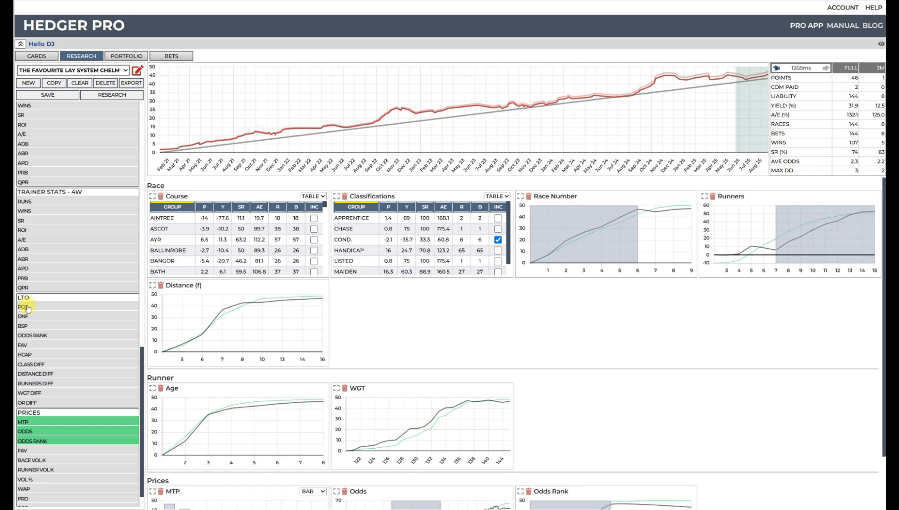
pyautogui.scroll(6, 97, 219)
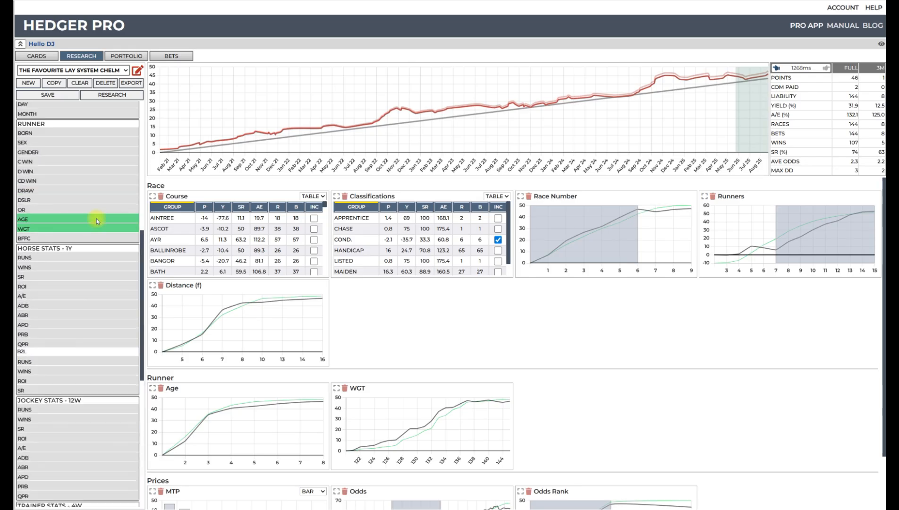
pyautogui.scroll(7, 97, 219)
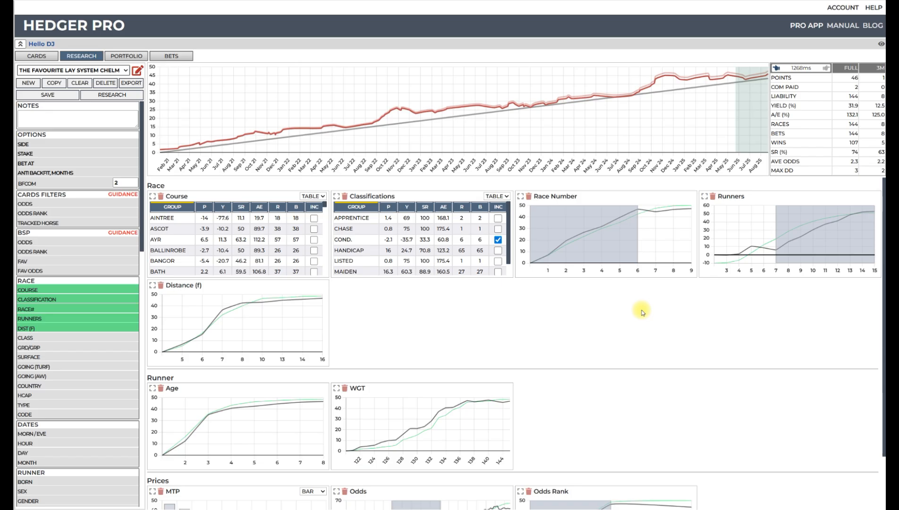
pyautogui.click(117, 99)
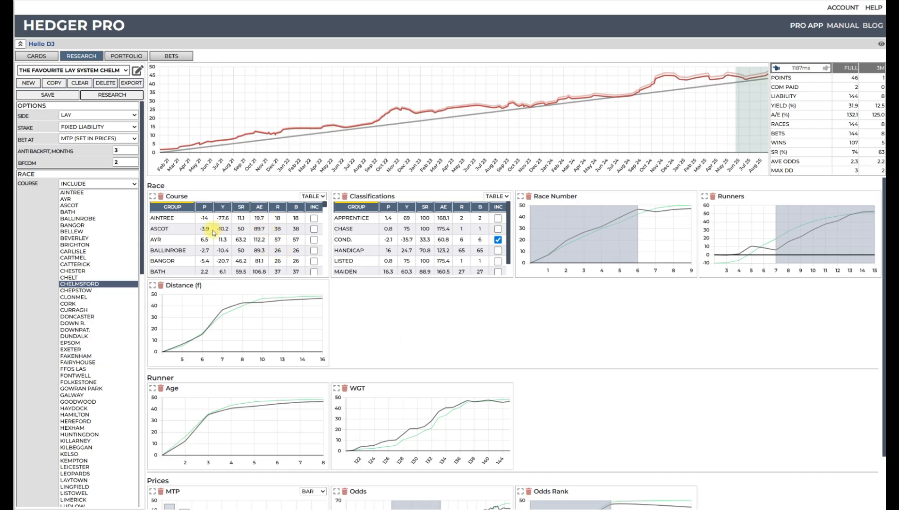
# Sort the Course table by points, compare the courses' results and include Ayr in the course filter
pyautogui.scroll(-4, 220, 224)
pyautogui.scroll(4, 220, 222)
pyautogui.click(206, 208)
pyautogui.scroll(-2, 213, 246)
pyautogui.scroll(-3, 214, 246)
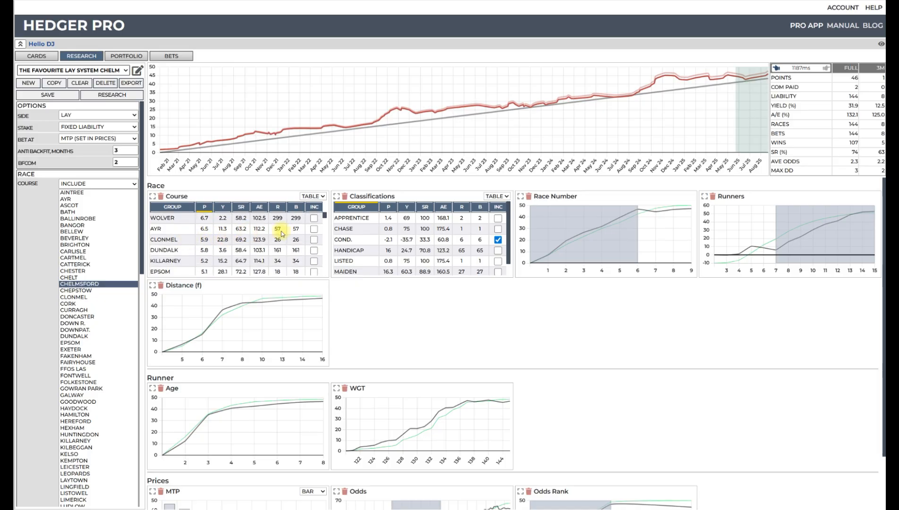
pyautogui.moveTo(638, 225)
pyautogui.scroll(5, 257, 243)
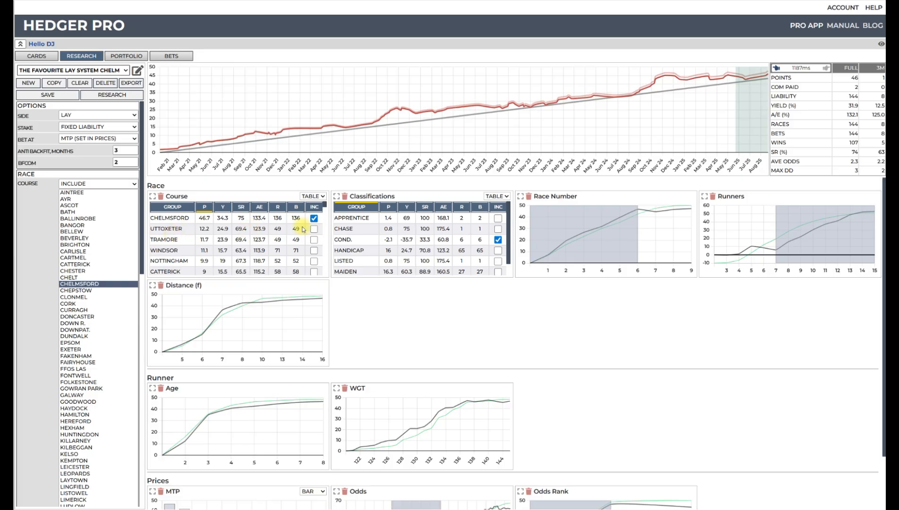
pyautogui.scroll(-5, 264, 238)
pyautogui.scroll(5, 264, 237)
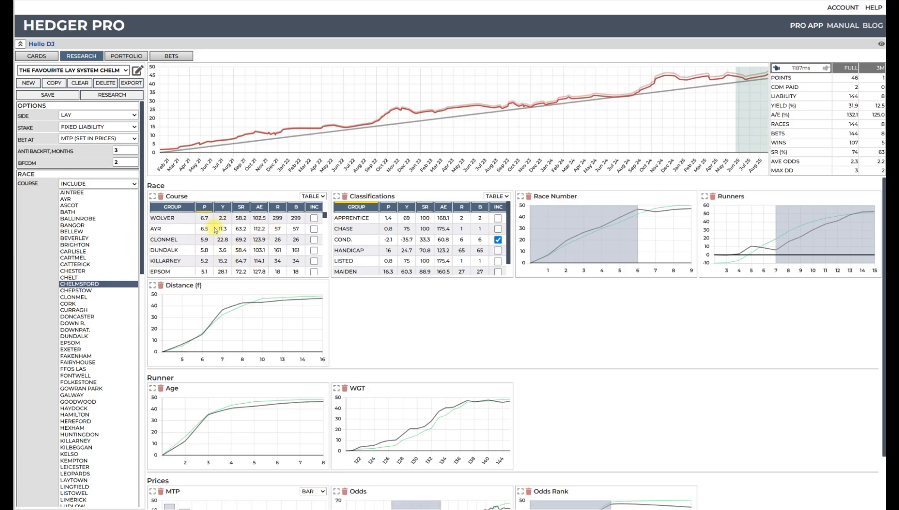
pyautogui.click(314, 230)
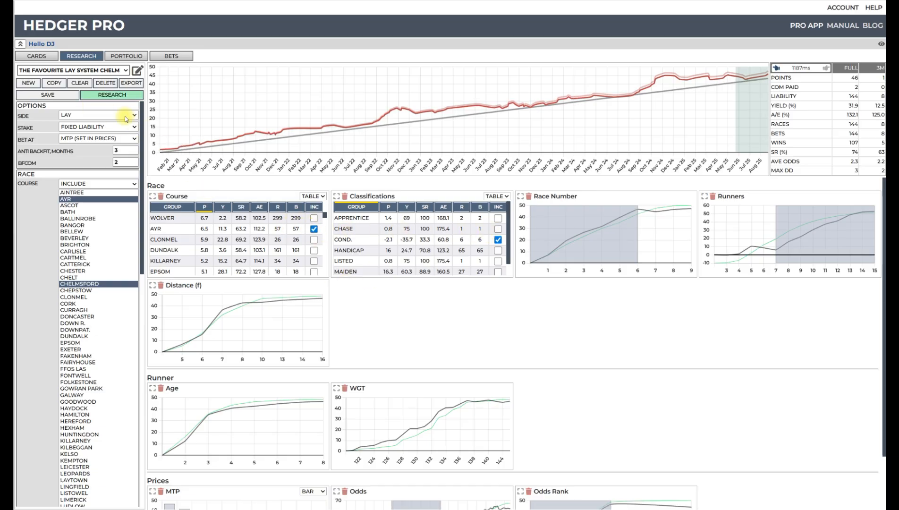
# Copy the Chelmsford system under the new name The Favourite Lay System AYRE
pyautogui.click(54, 82)
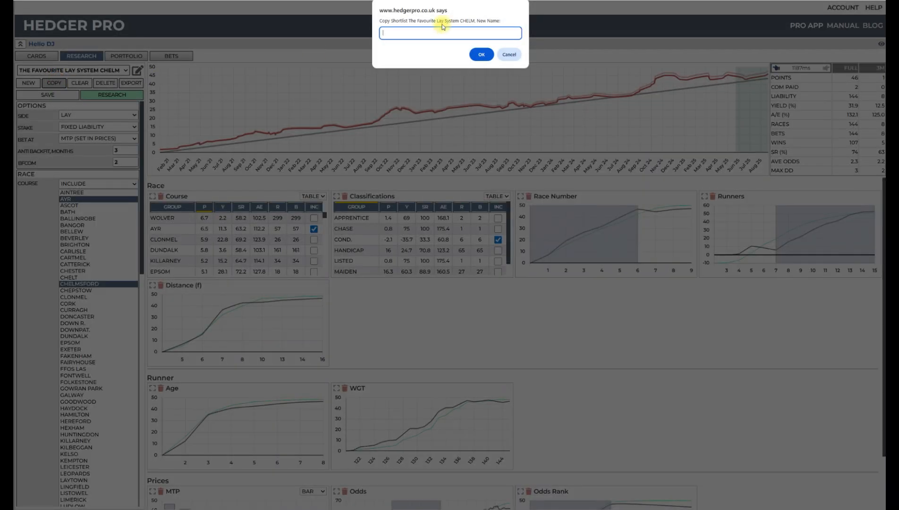
pyautogui.moveTo(411, 20); pyautogui.dragTo(469, 20)
pyautogui.hotkey('ctrl', 'c')
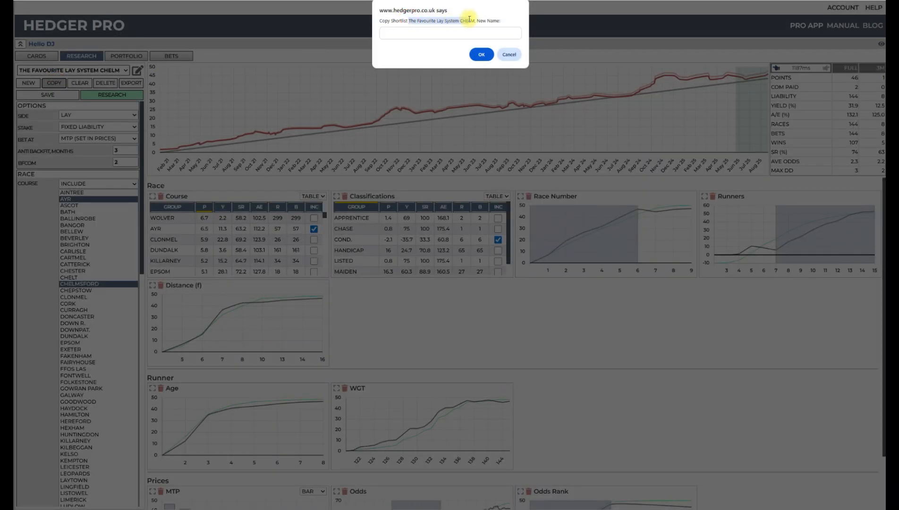
pyautogui.rightClick(470, 20)
pyautogui.click(420, 17)
pyautogui.rightClick(408, 34)
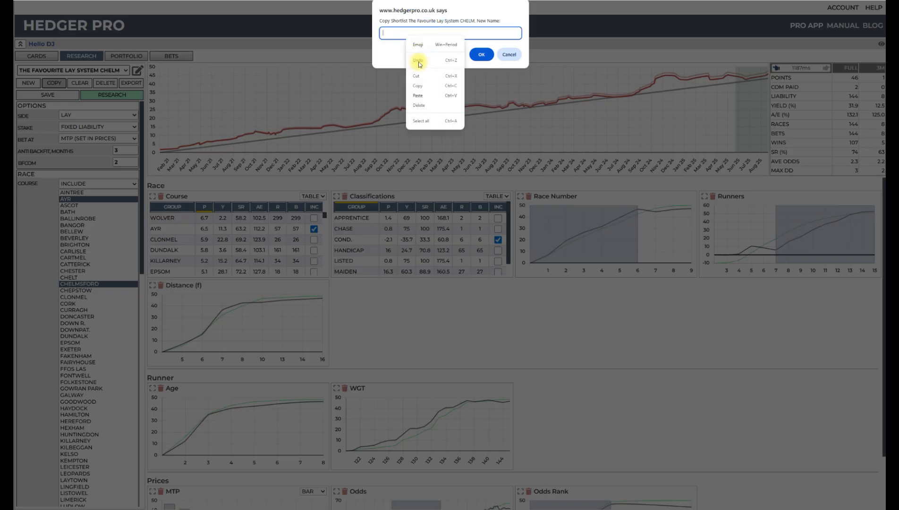
pyautogui.click(418, 96)
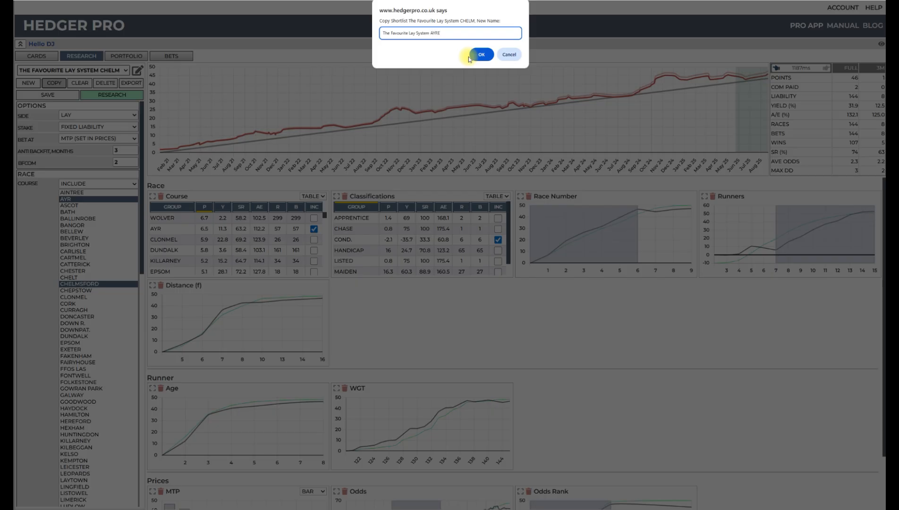
pyautogui.click(480, 55)
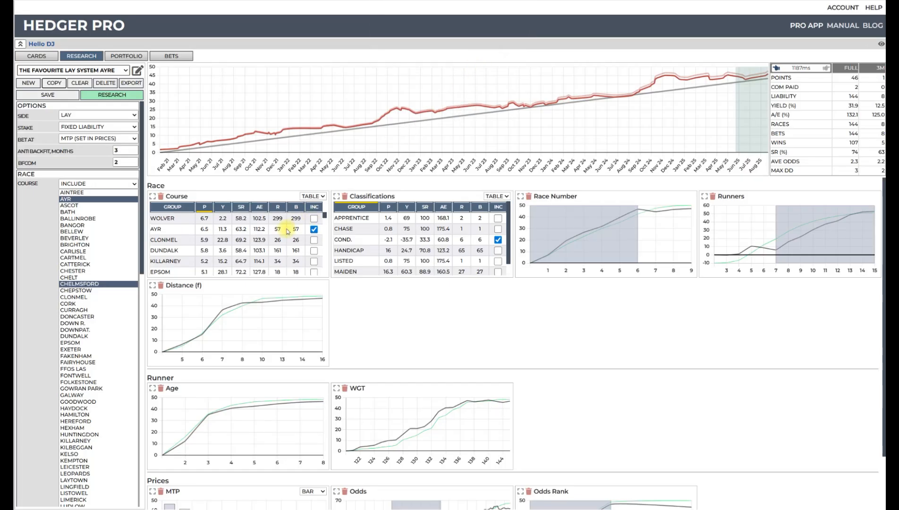
# Remove Chelmsford from the included courses so only Ayr is selected, and run the research
pyautogui.scroll(-5, 288, 231)
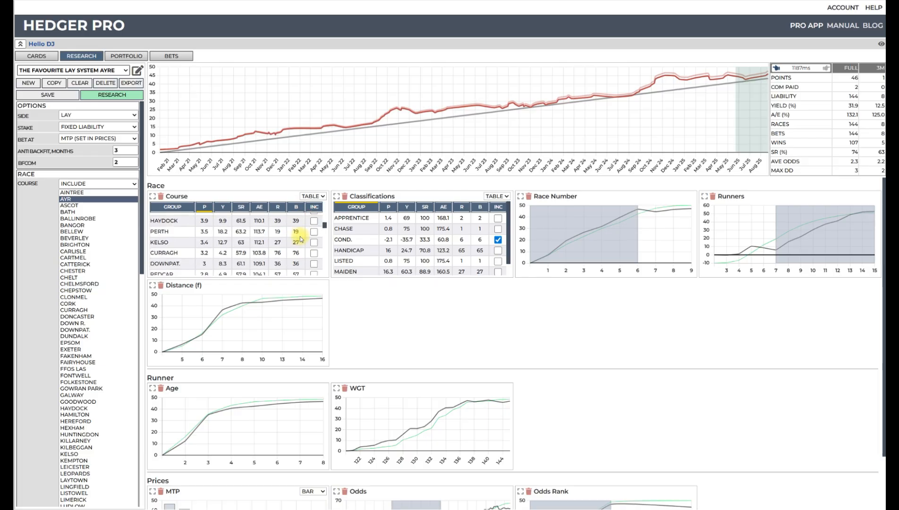
pyautogui.scroll(-10, 300, 239)
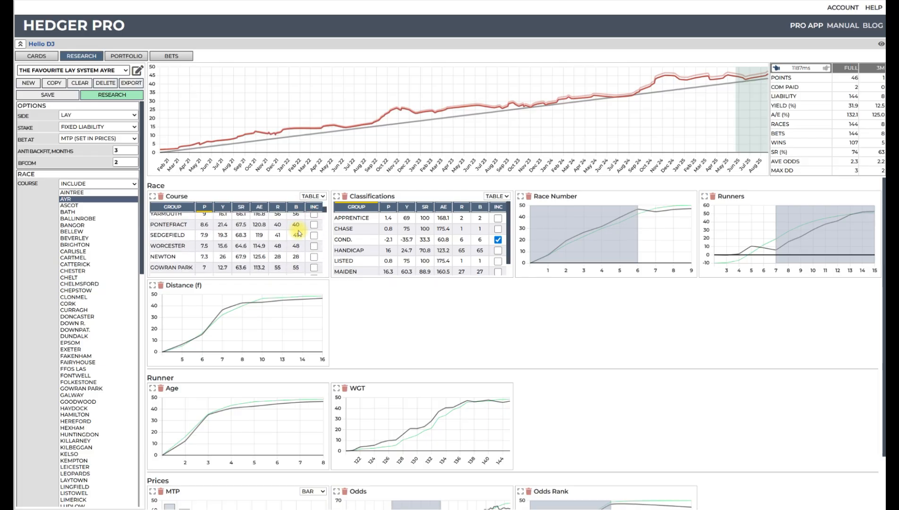
pyautogui.click(112, 95)
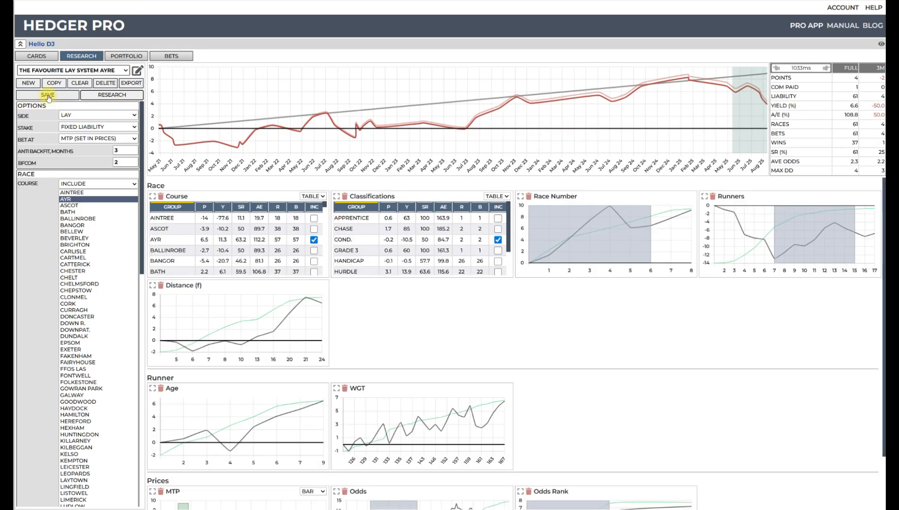
# Clear the Conditional classification and race number filters, set the runners range to 10–17 and rerun the research
pyautogui.scroll(-8, 97, 268)
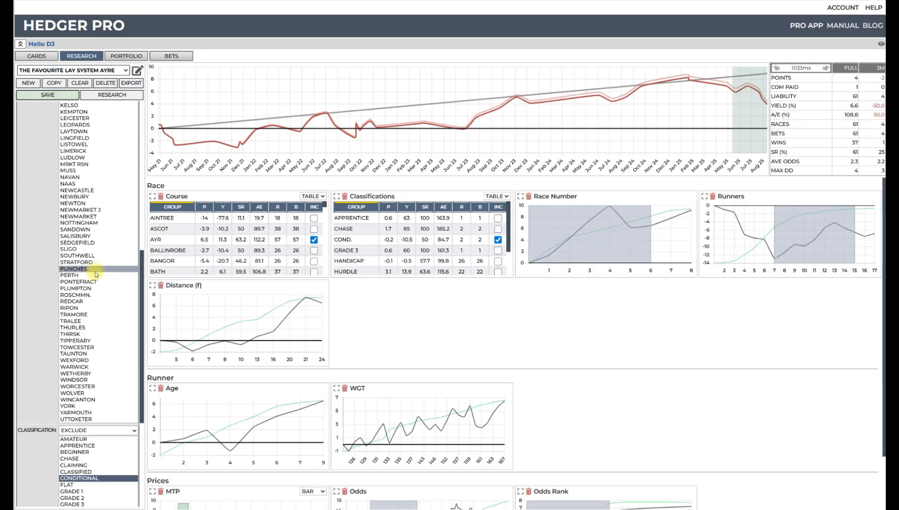
pyautogui.scroll(10, 98, 269)
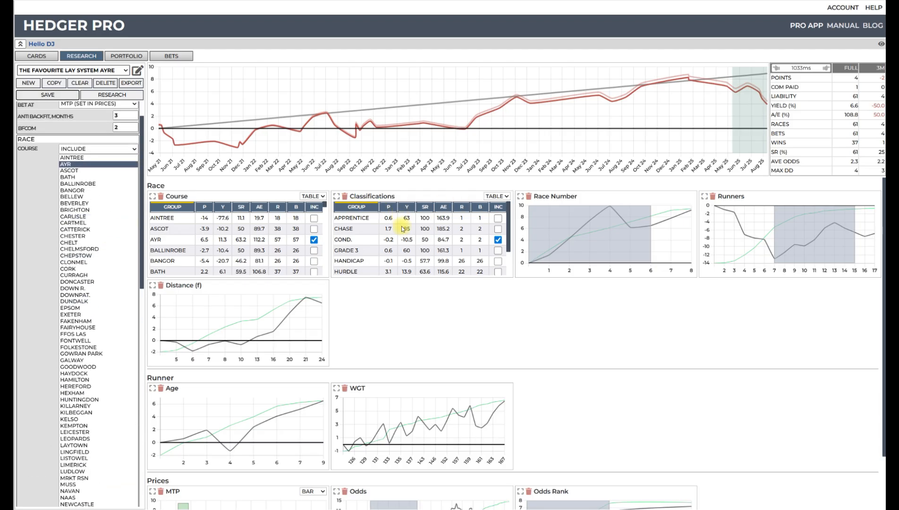
pyautogui.click(498, 240)
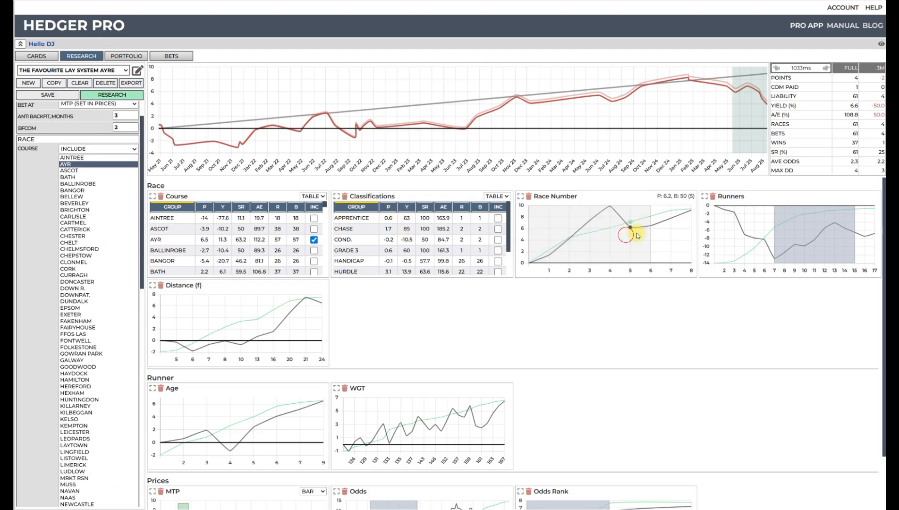
pyautogui.moveTo(796, 223)
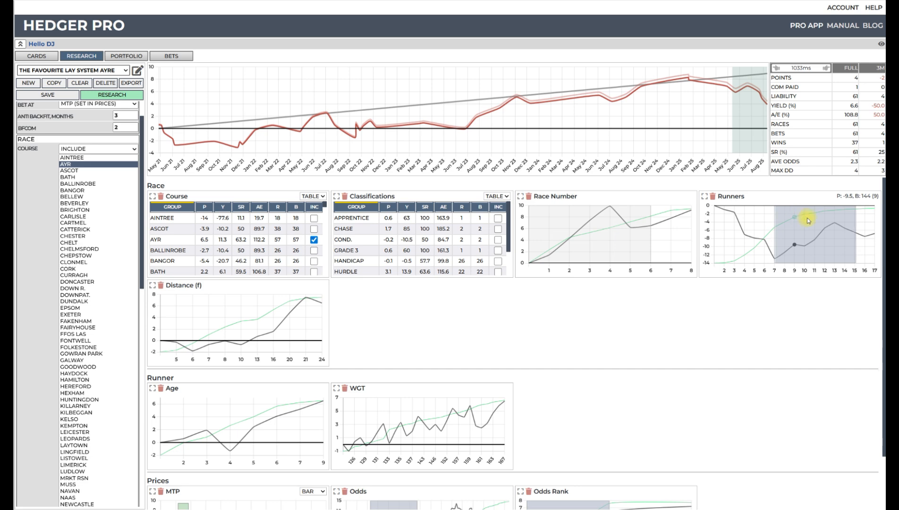
pyautogui.scroll(-3, 81, 362)
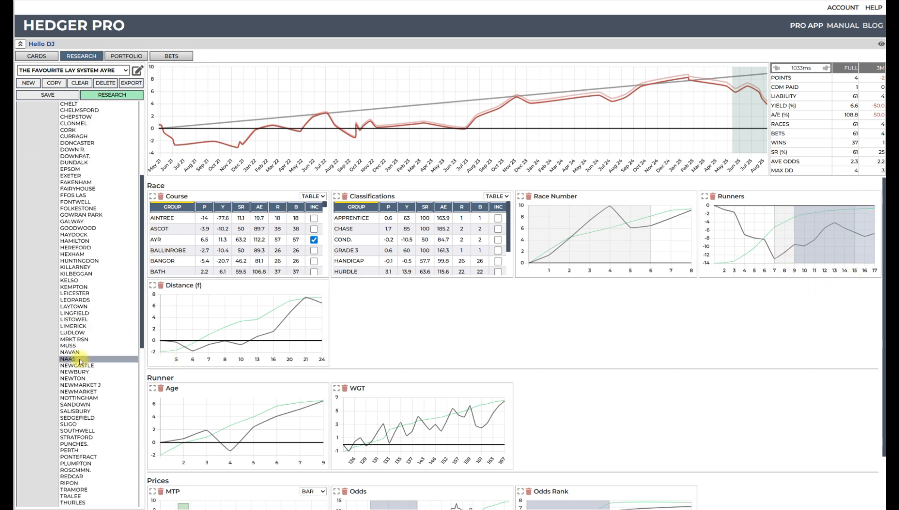
pyautogui.scroll(-8, 80, 362)
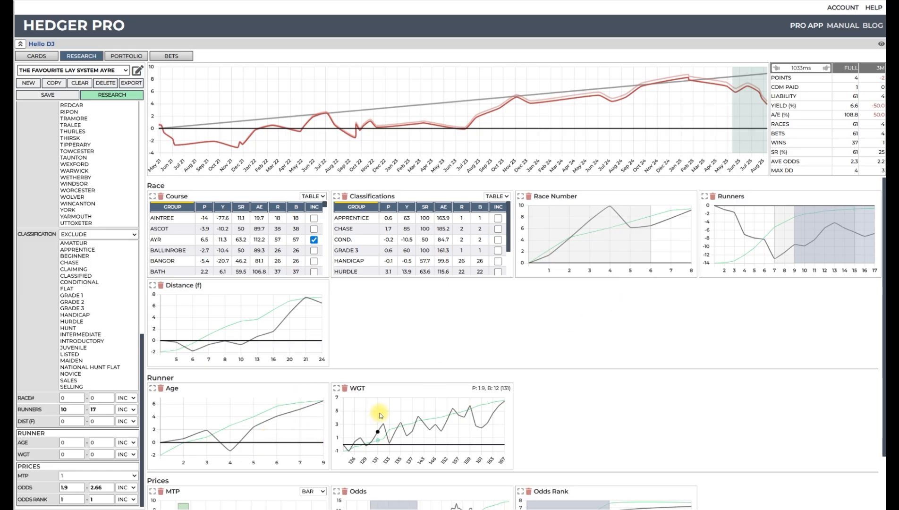
pyautogui.scroll(-1, 652, 373)
pyautogui.moveTo(400, 449)
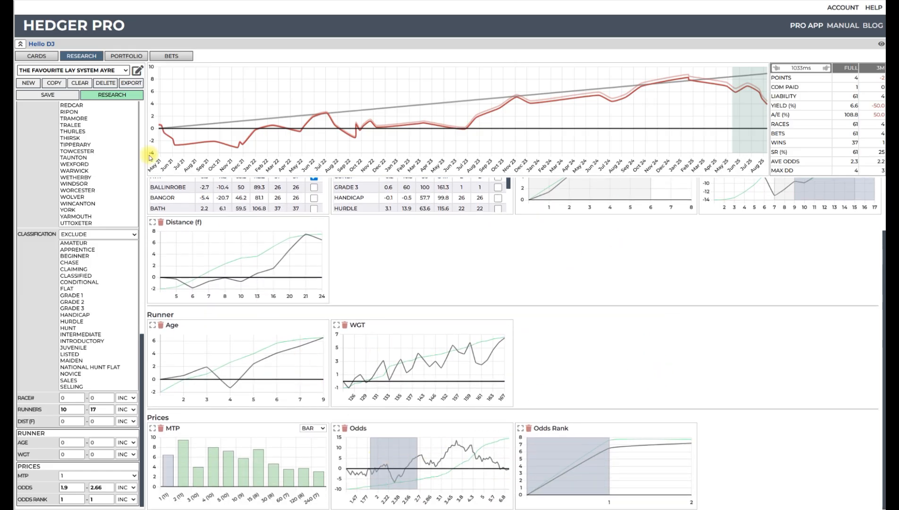
pyautogui.click(114, 94)
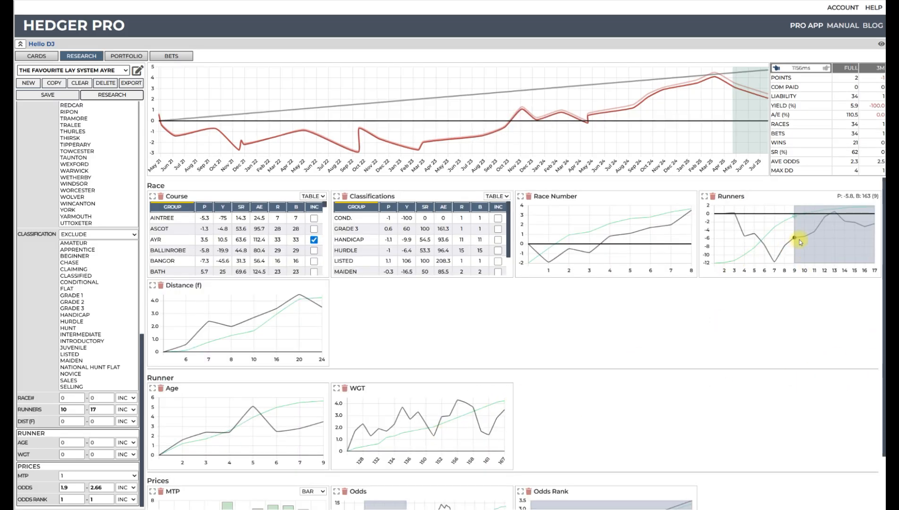
# Set the odds range to 2.36–3 on the enlarged Odds chart and rerun the research
pyautogui.scroll(-1, 586, 353)
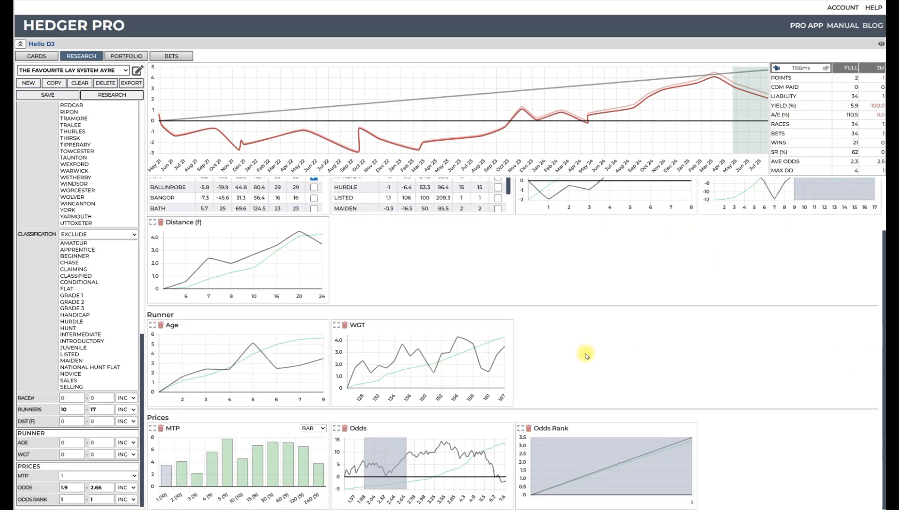
pyautogui.click(337, 428)
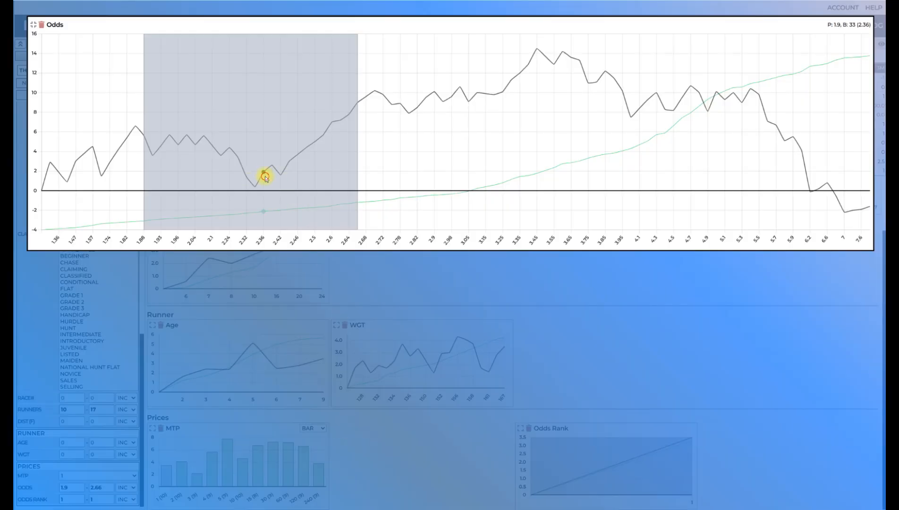
pyautogui.moveTo(265, 178); pyautogui.dragTo(406, 172)
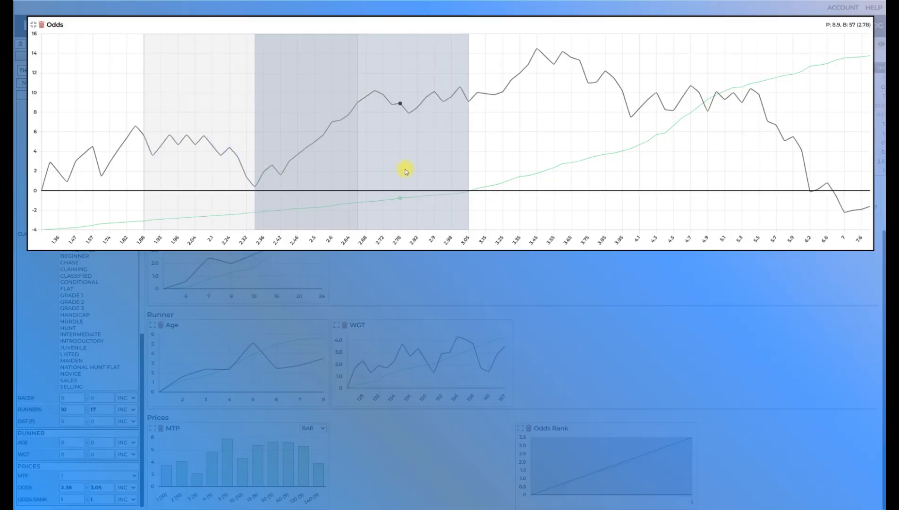
pyautogui.moveTo(469, 174); pyautogui.dragTo(460, 175)
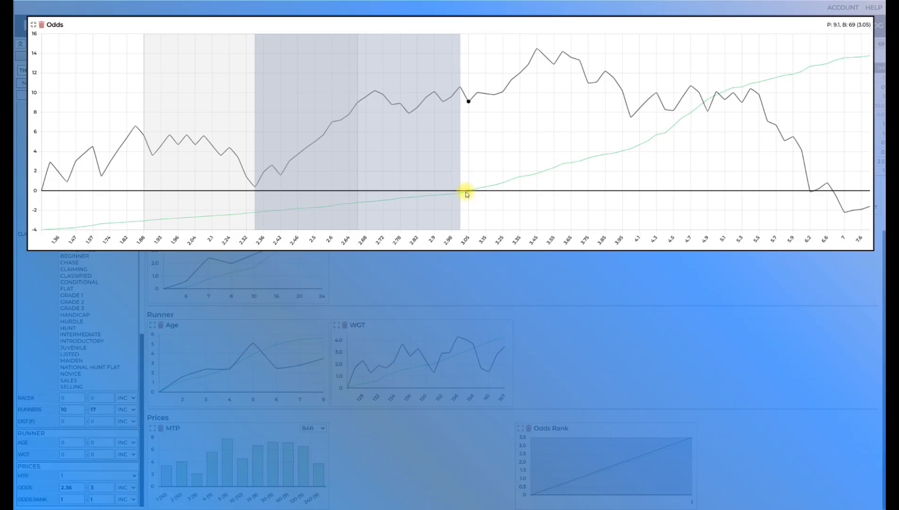
pyautogui.click(33, 26)
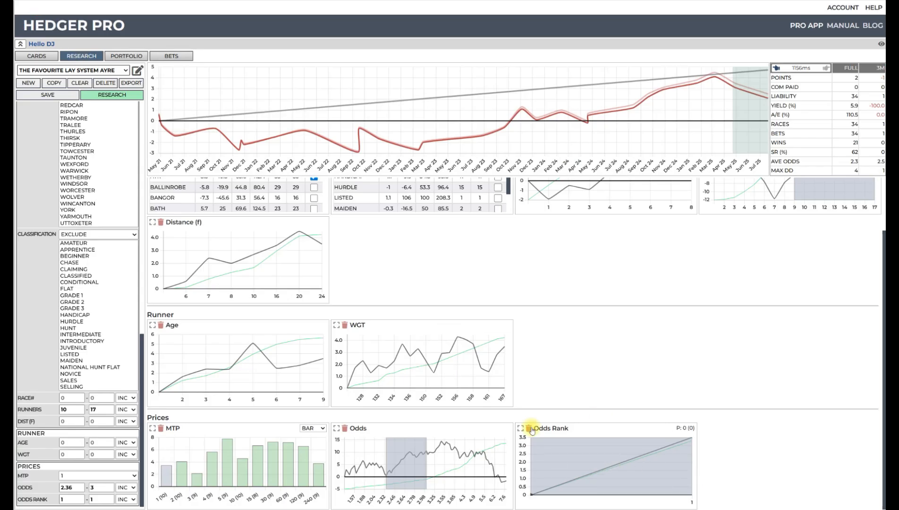
pyautogui.click(115, 95)
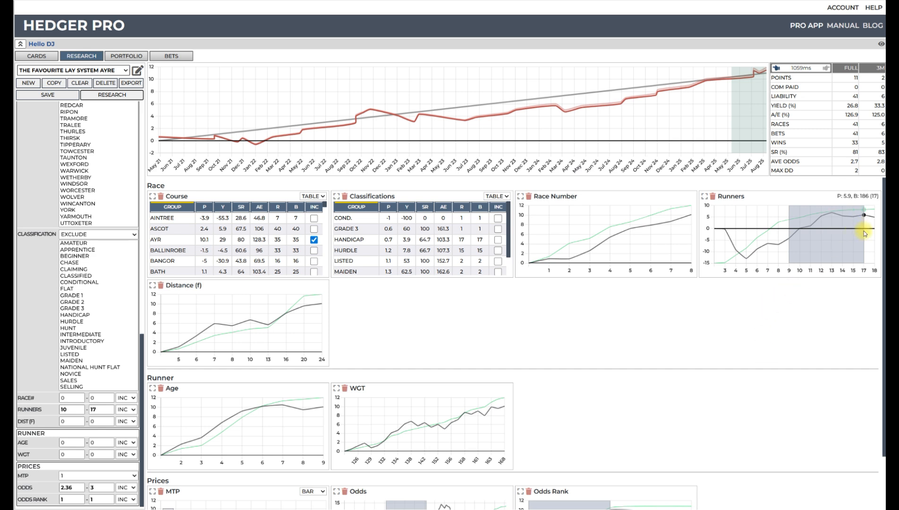
# Extend the runners range to 10–18 and rerun the research
pyautogui.moveTo(865, 234); pyautogui.dragTo(874, 232)
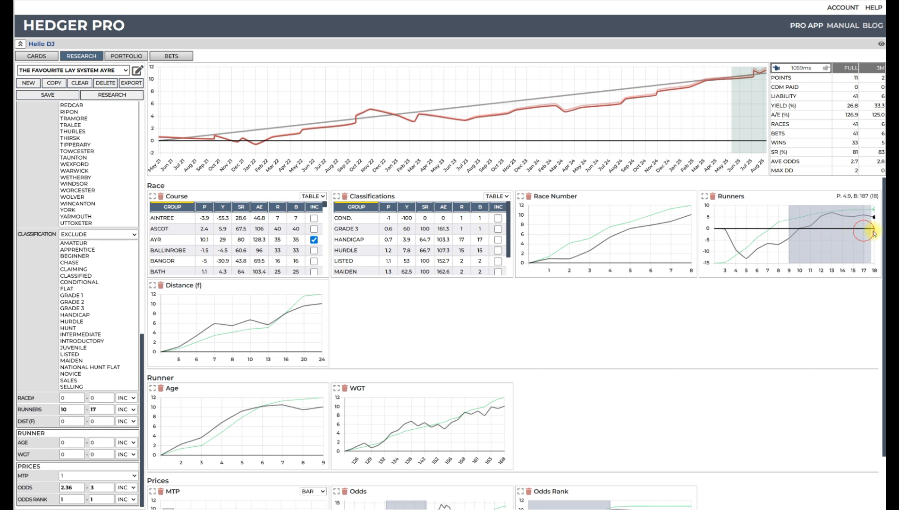
pyautogui.click(115, 96)
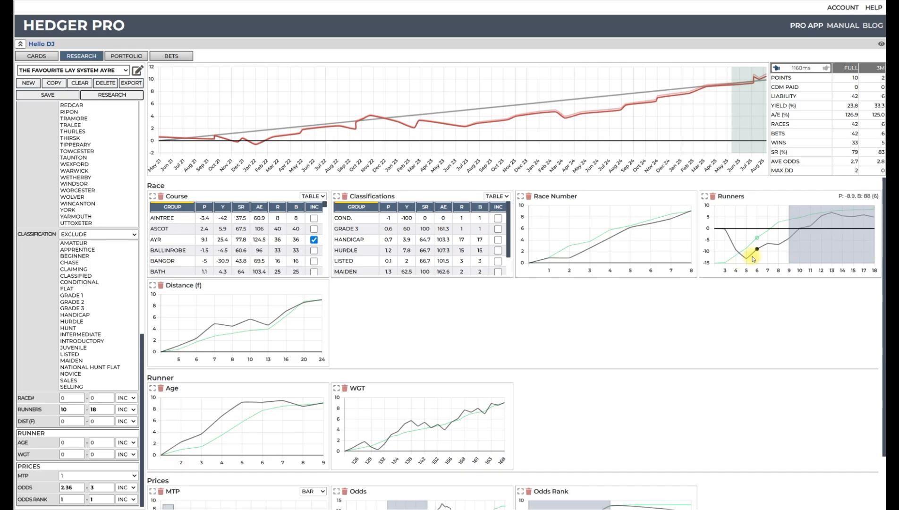
# Narrow the odds range to 2.36–2.7 on the enlarged Odds chart and rerun the research
pyautogui.scroll(-2, 468, 413)
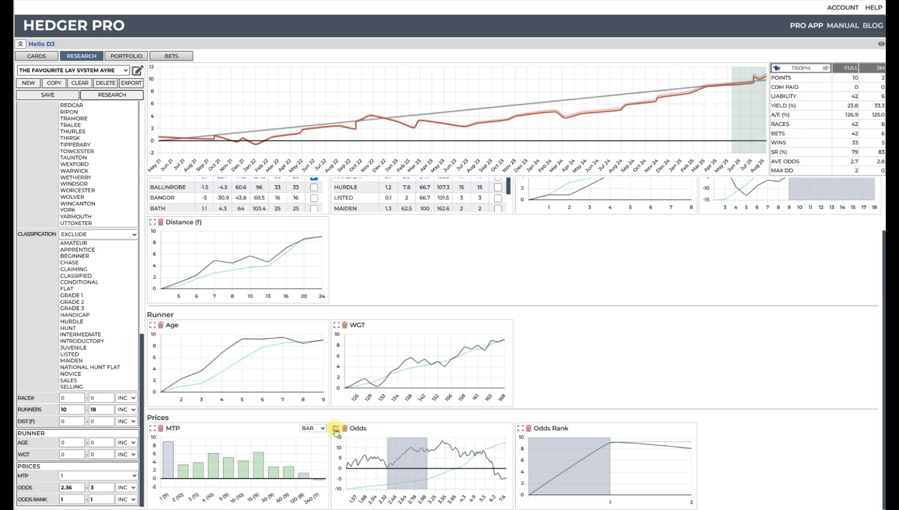
pyautogui.click(335, 429)
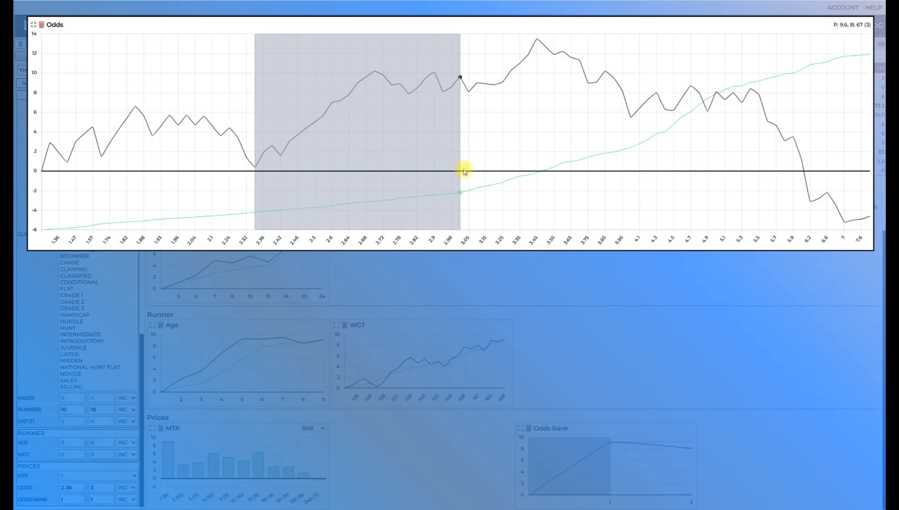
pyautogui.moveTo(462, 171); pyautogui.dragTo(385, 181)
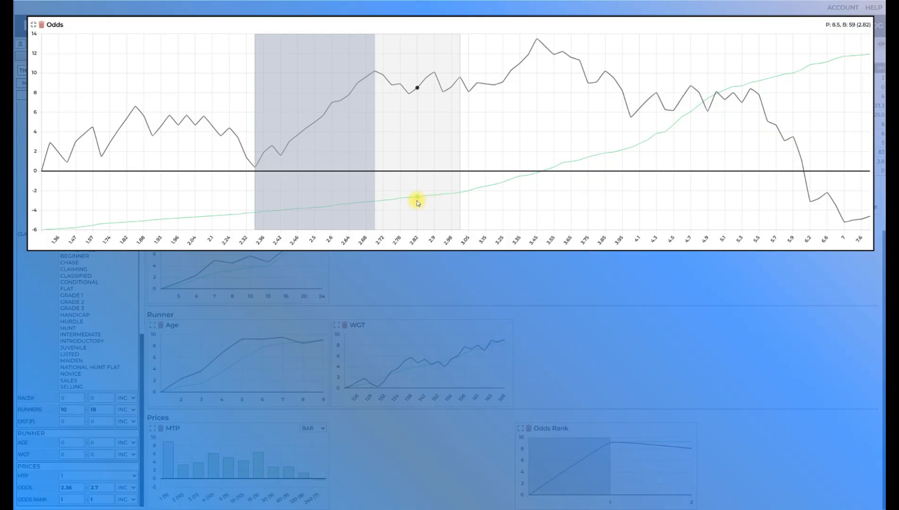
pyautogui.click(33, 24)
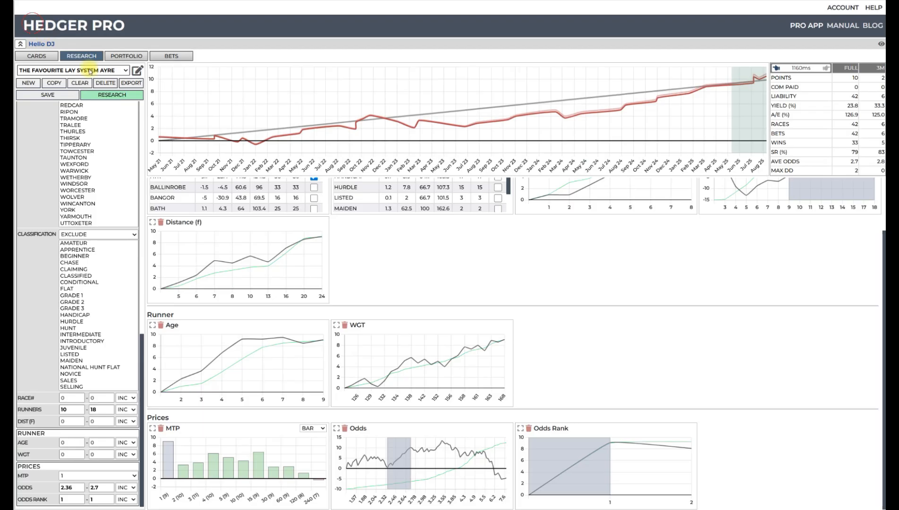
pyautogui.click(114, 95)
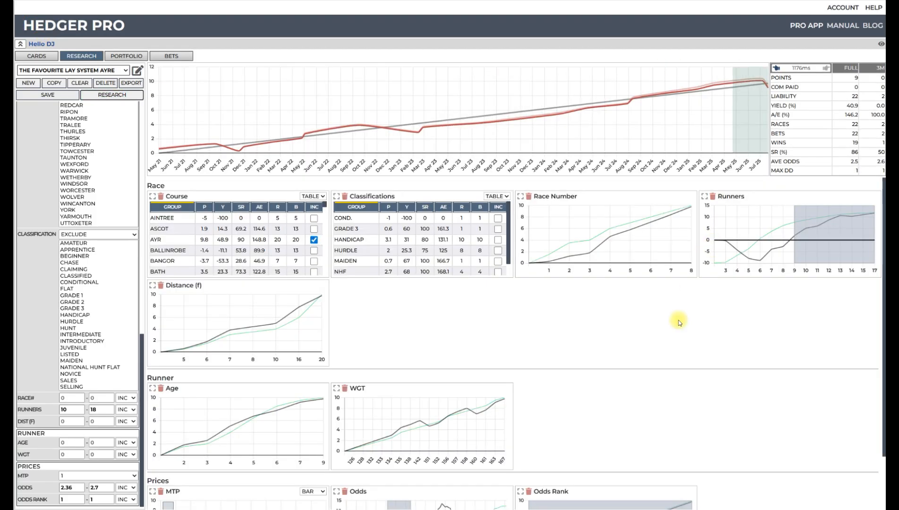
# Go back to the earlier research version with runners 10–17 and odds 2.36–3, check its enlarged Odds chart and rerun it
pyautogui.click(776, 69)
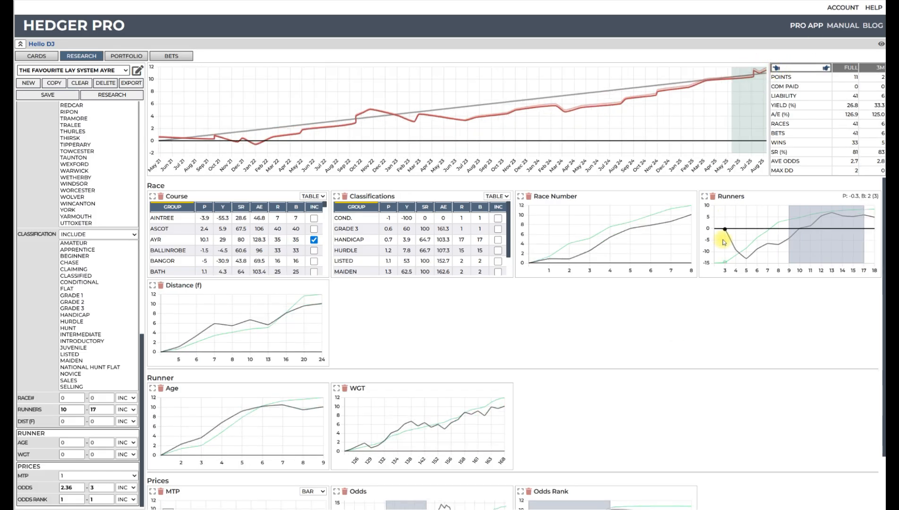
pyautogui.scroll(-1, 590, 356)
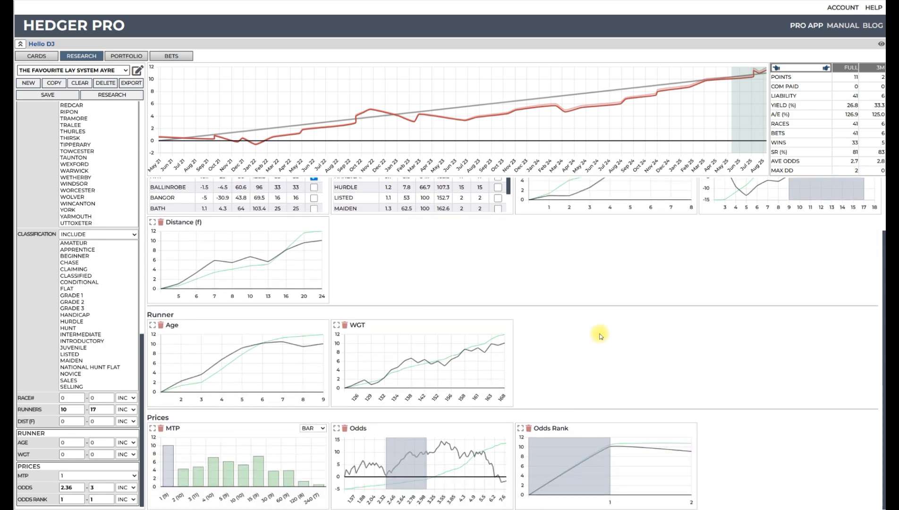
pyautogui.click(337, 428)
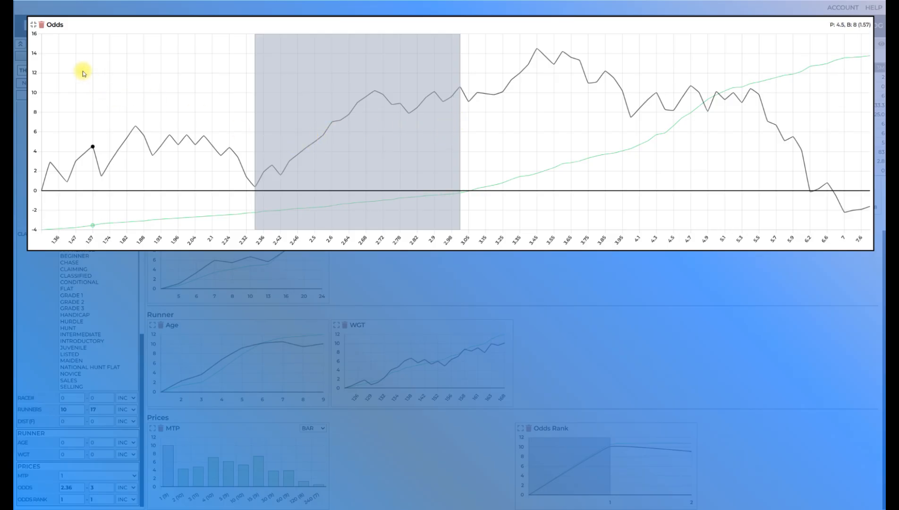
pyautogui.click(33, 24)
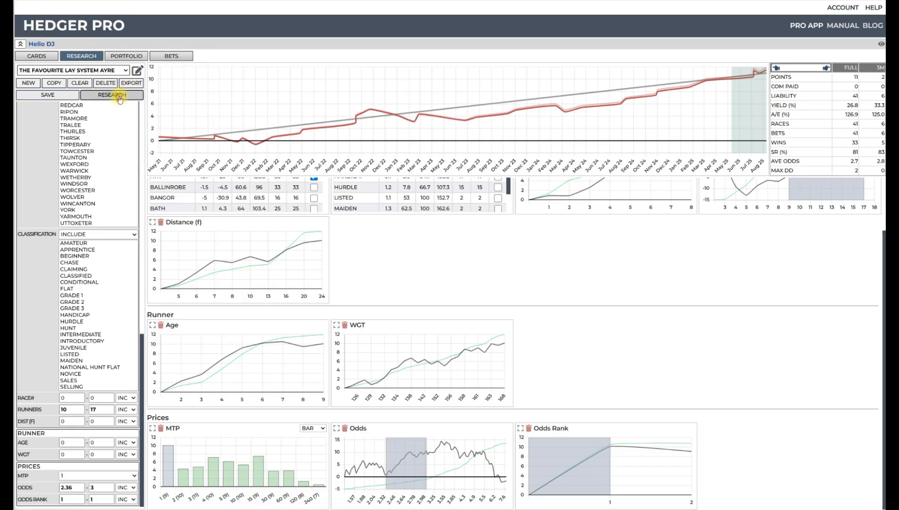
pyautogui.click(118, 96)
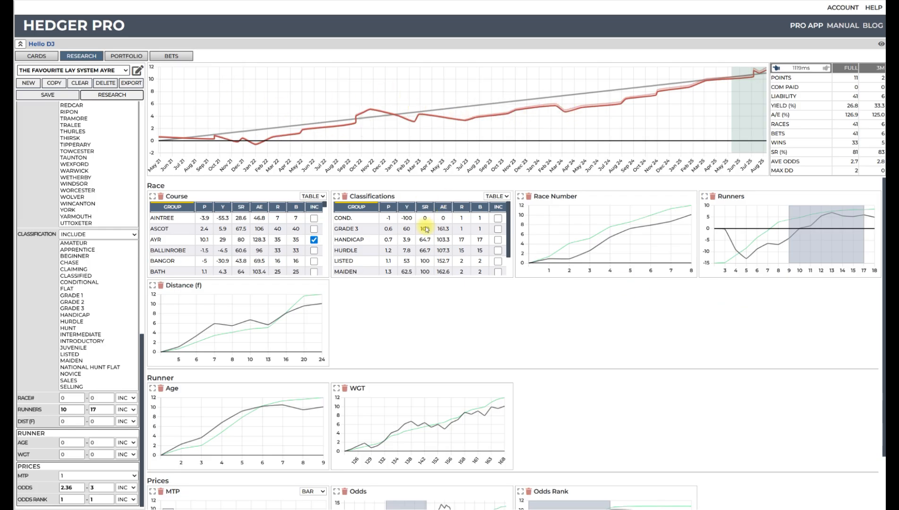
# Sort the Classifications table by points, exclude the Conditional classification and rerun the research
pyautogui.click(389, 206)
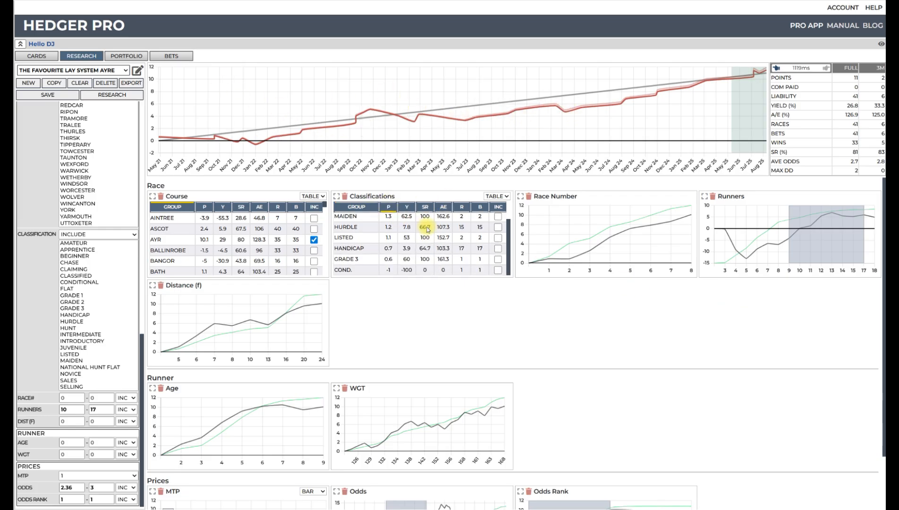
pyautogui.click(498, 271)
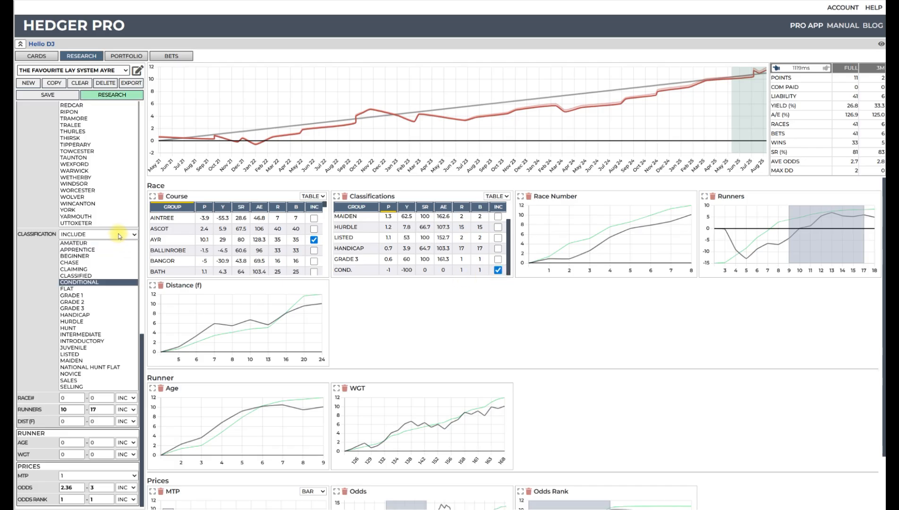
pyautogui.click(118, 234)
pyautogui.click(113, 255)
pyautogui.click(127, 97)
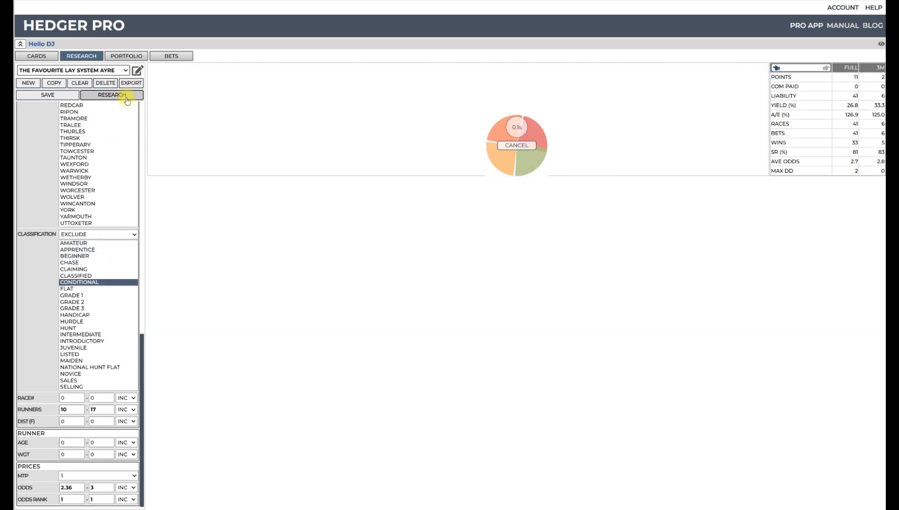
# Compare the results with and without the Conditional exclusion in the research history, ending on the version without it
pyautogui.click(776, 67)
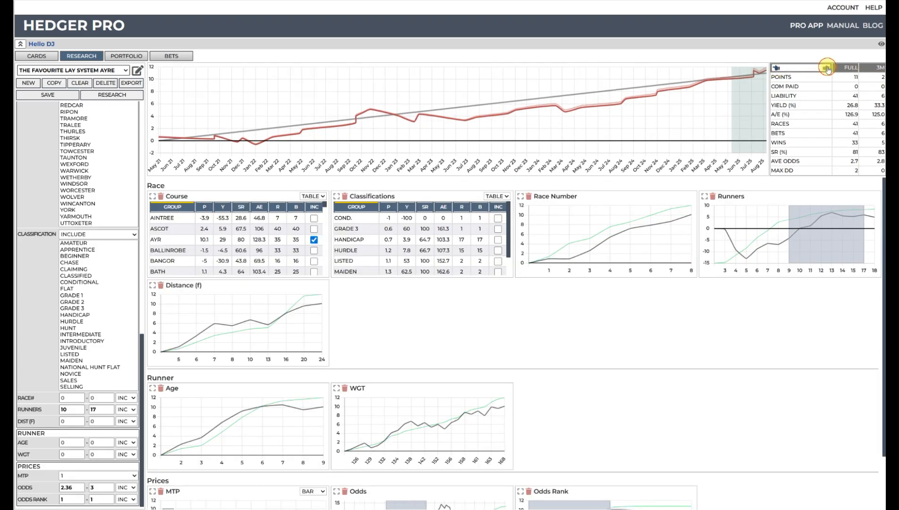
pyautogui.click(827, 70)
pyautogui.click(776, 67)
pyautogui.click(826, 69)
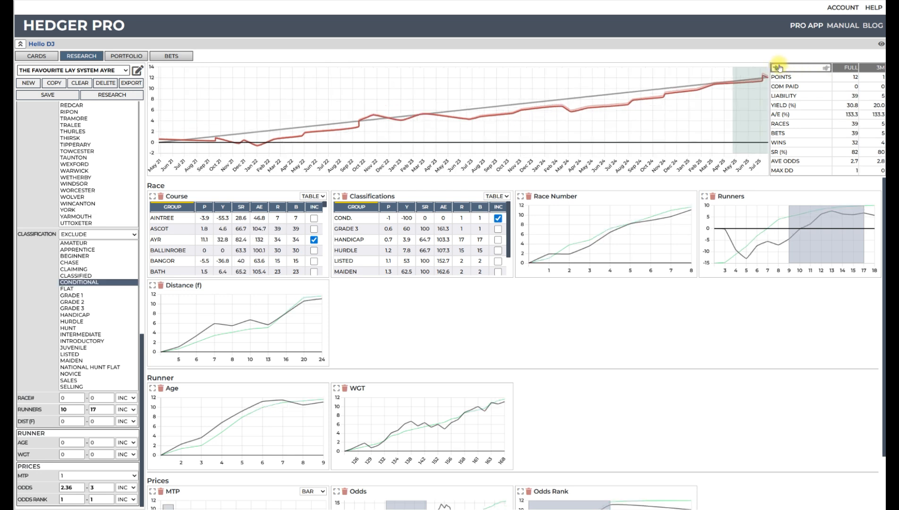
pyautogui.click(390, 207)
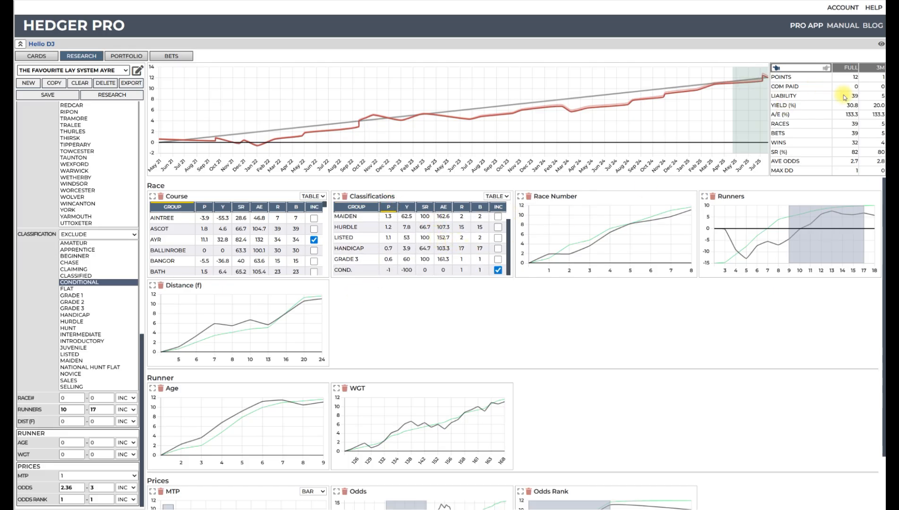
pyautogui.click(775, 70)
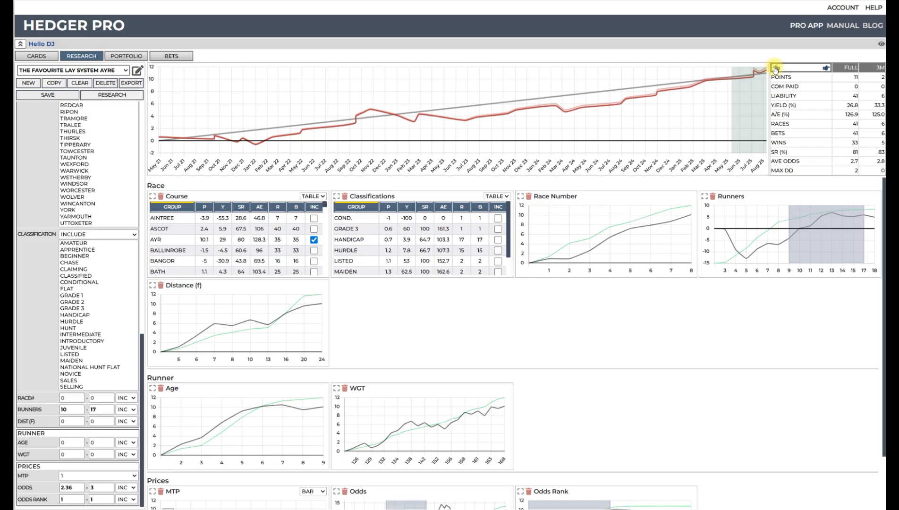
pyautogui.click(826, 69)
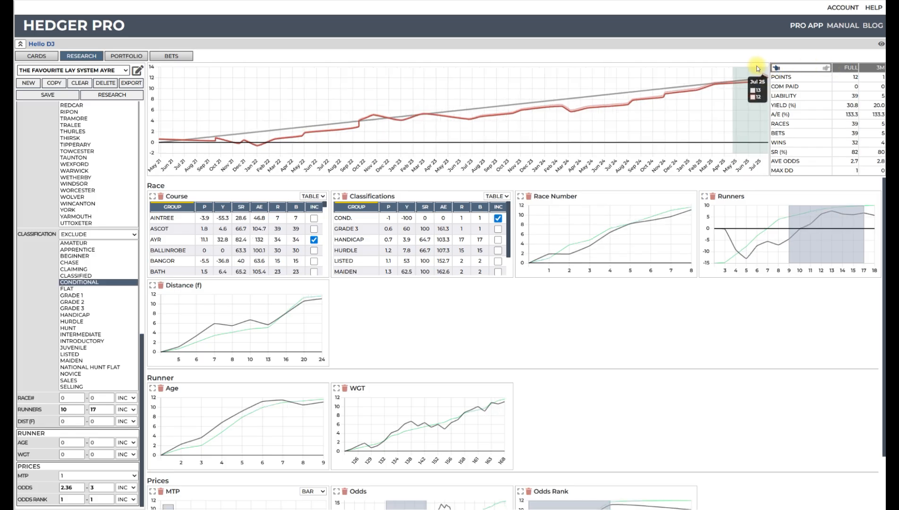
pyautogui.click(777, 70)
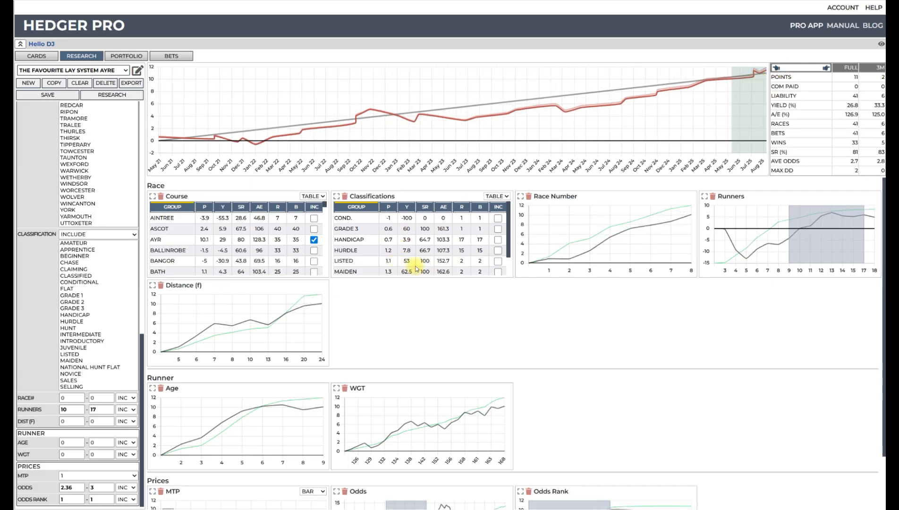
# Narrow the runners range to 10–13 on the Runners chart and rerun the research
pyautogui.scroll(-2, 454, 230)
pyautogui.scroll(2, 457, 253)
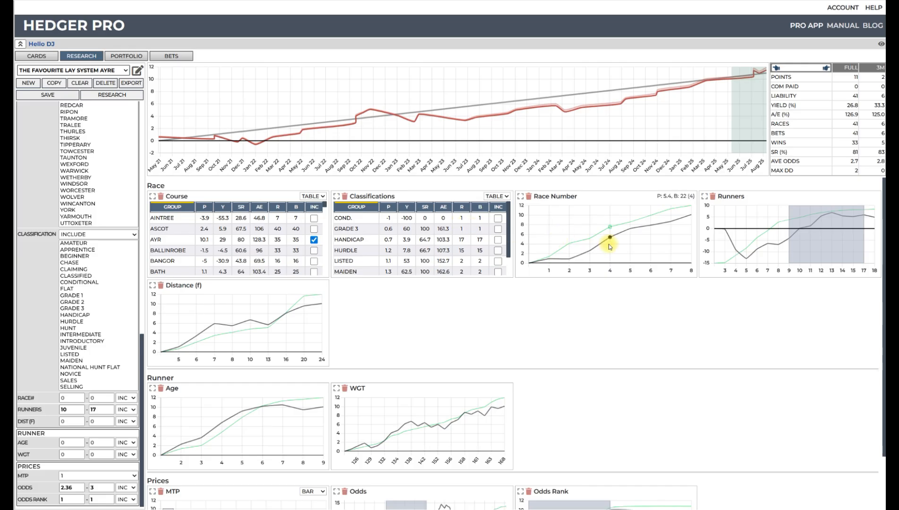
pyautogui.moveTo(862, 233); pyautogui.dragTo(832, 231)
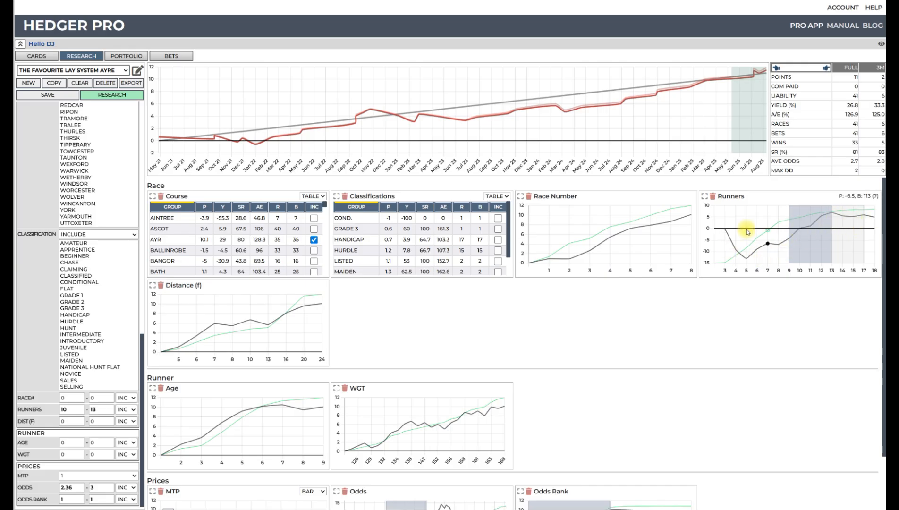
pyautogui.click(109, 94)
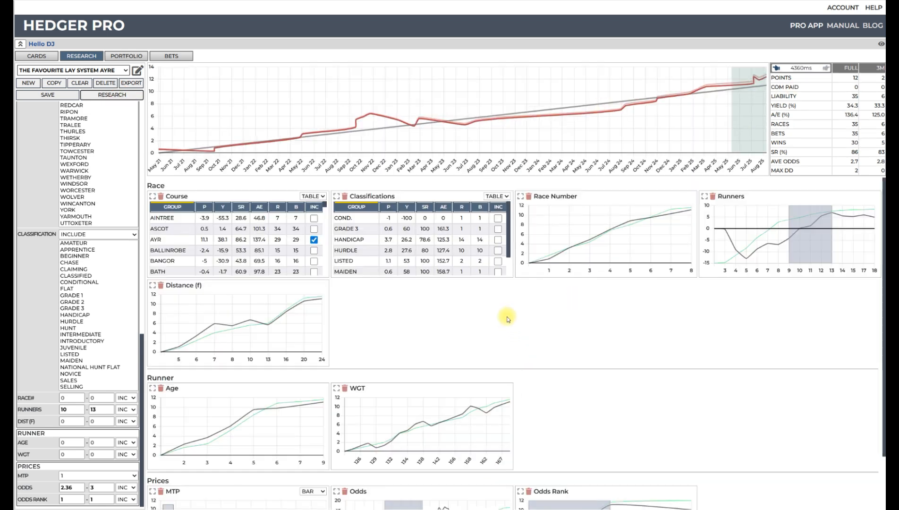
# Test a weight range of 131–168 in the research, and rerun it with the weight range cleared
pyautogui.scroll(-2, 488, 315)
pyautogui.scroll(-1, 488, 315)
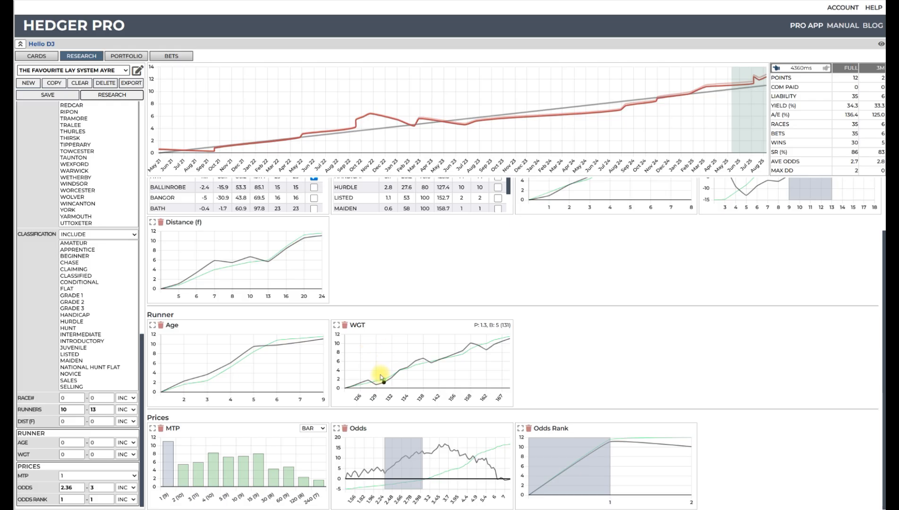
pyautogui.moveTo(376, 374); pyautogui.dragTo(526, 351)
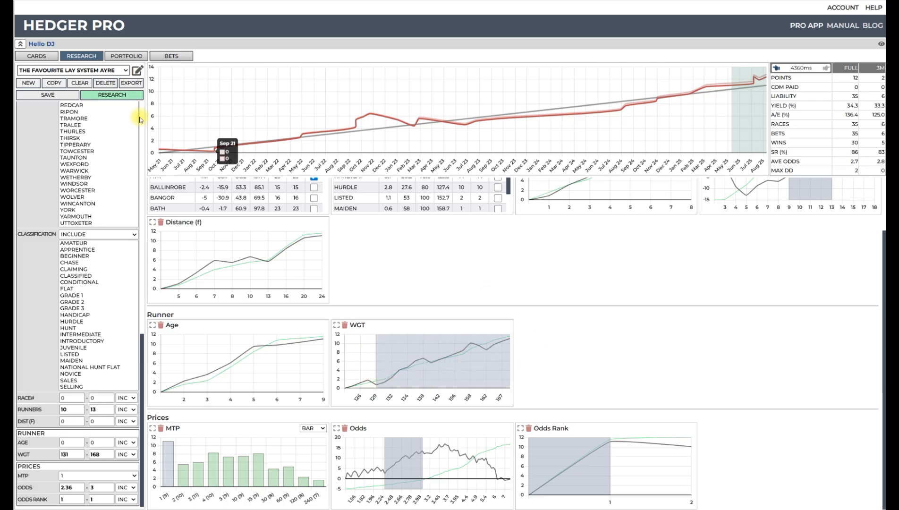
pyautogui.click(121, 96)
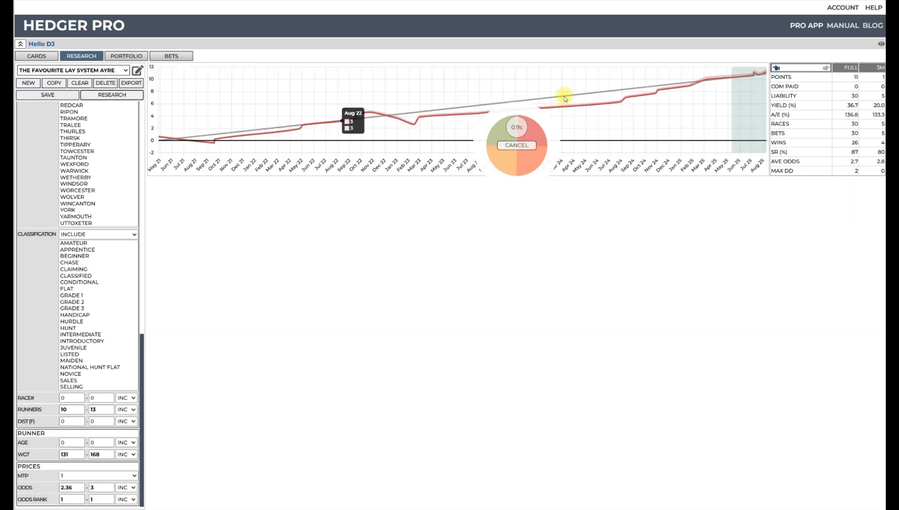
pyautogui.click(448, 424)
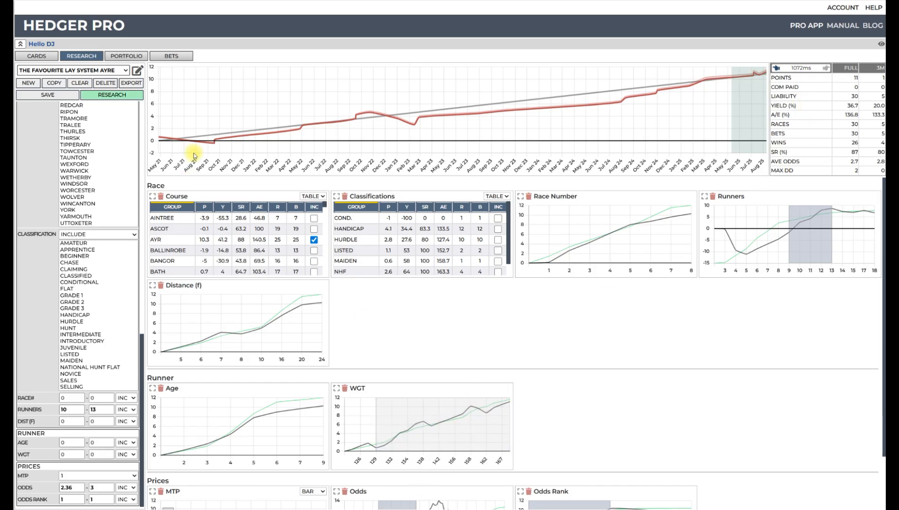
pyautogui.click(124, 96)
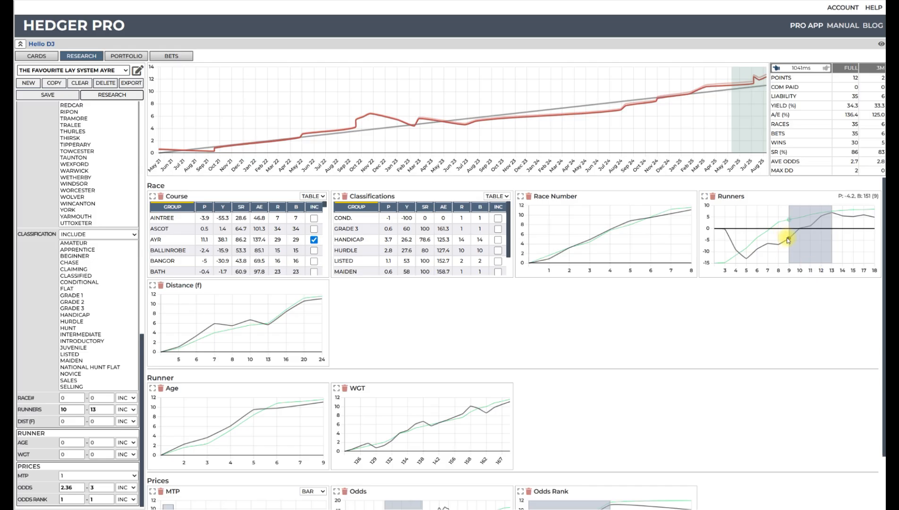
# Extend the runners range to 9–13 and rerun the research
pyautogui.moveTo(788, 240); pyautogui.dragTo(778, 237)
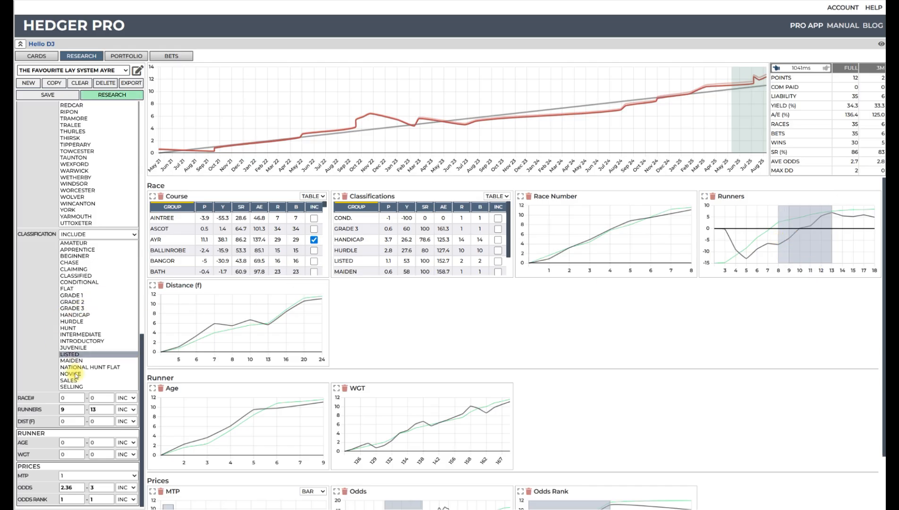
pyautogui.click(131, 95)
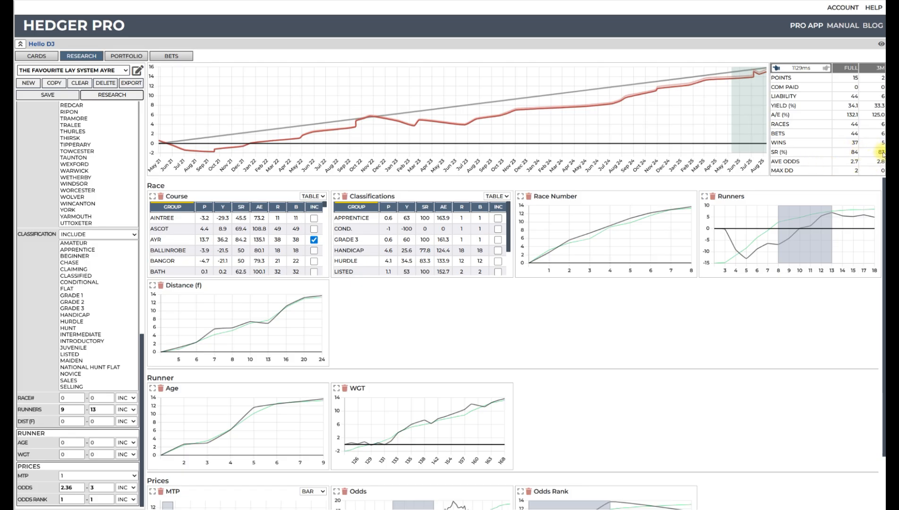
# Try an odds range of 2.36–2.7 with runners 9–13 in the research, and return to the previous version
pyautogui.scroll(-1, 659, 290)
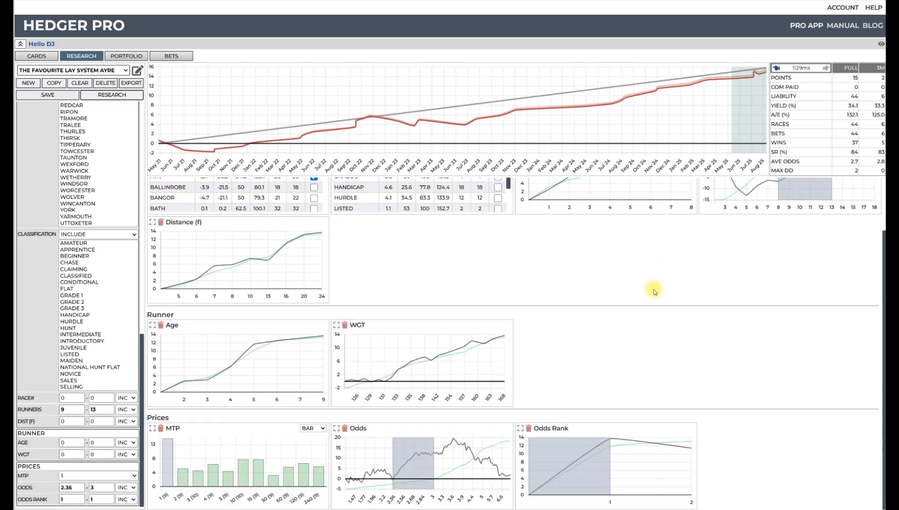
pyautogui.click(336, 428)
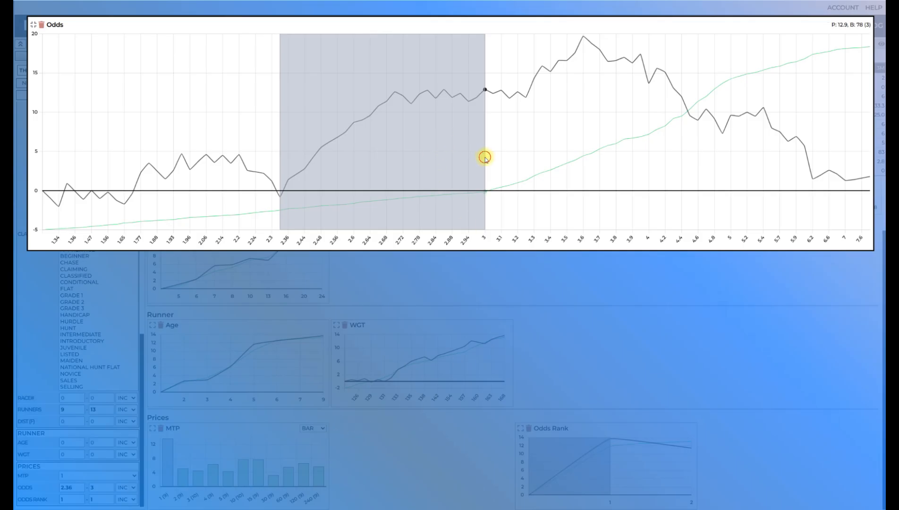
pyautogui.moveTo(485, 158)
pyautogui.mouseDown()
pyautogui.moveTo(397, 159)
pyautogui.moveTo(389, 172)
pyautogui.mouseUp()
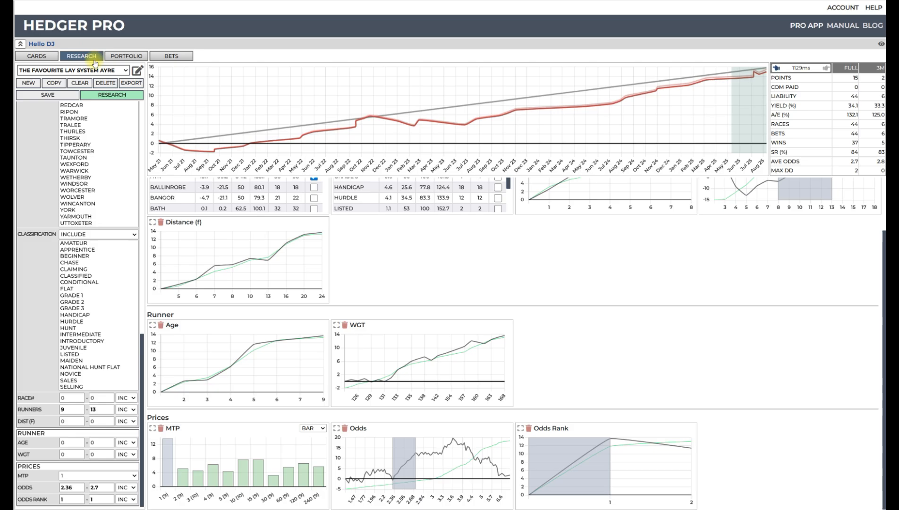
pyautogui.click(127, 94)
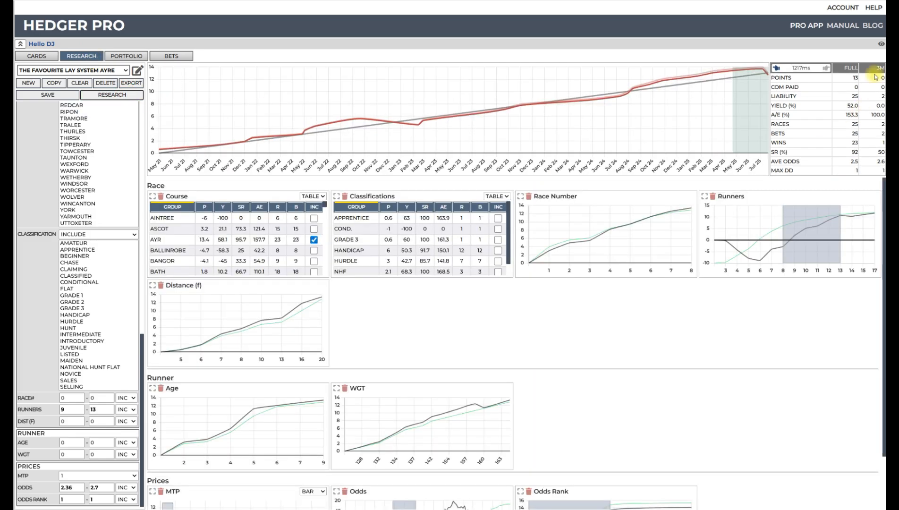
pyautogui.click(776, 67)
# Extend the odds range to 2.36–3.6 on the enlarged Odds chart and rerun the research
pyautogui.scroll(-1, 516, 271)
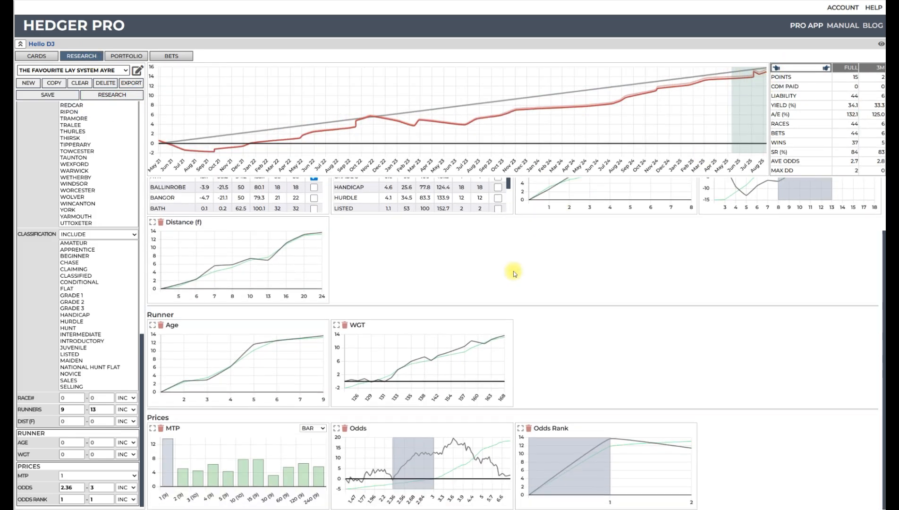
pyautogui.click(337, 428)
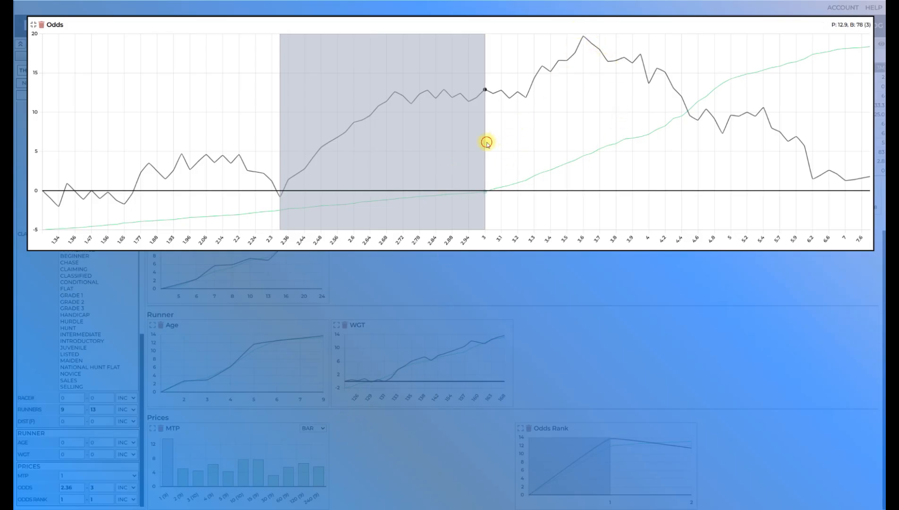
pyautogui.moveTo(485, 141)
pyautogui.mouseDown()
pyautogui.moveTo(598, 96)
pyautogui.moveTo(584, 106)
pyautogui.mouseUp()
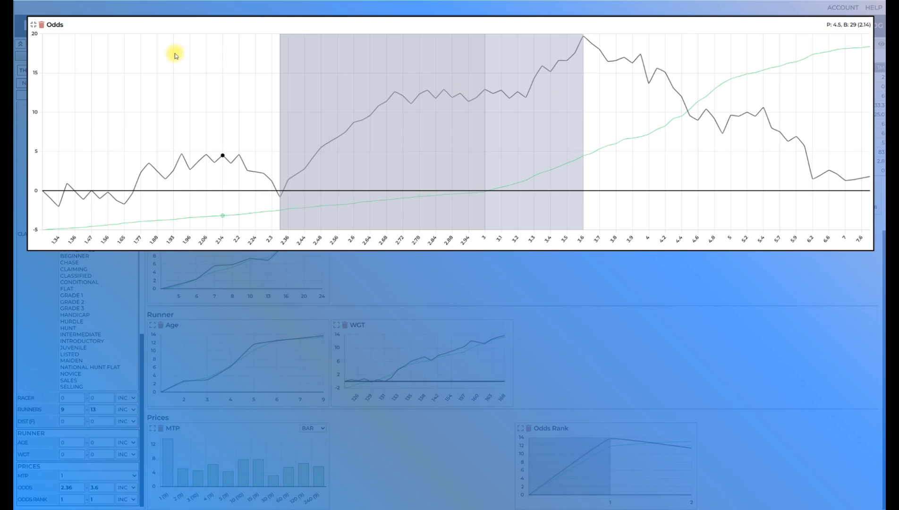
pyautogui.click(33, 25)
pyautogui.click(114, 94)
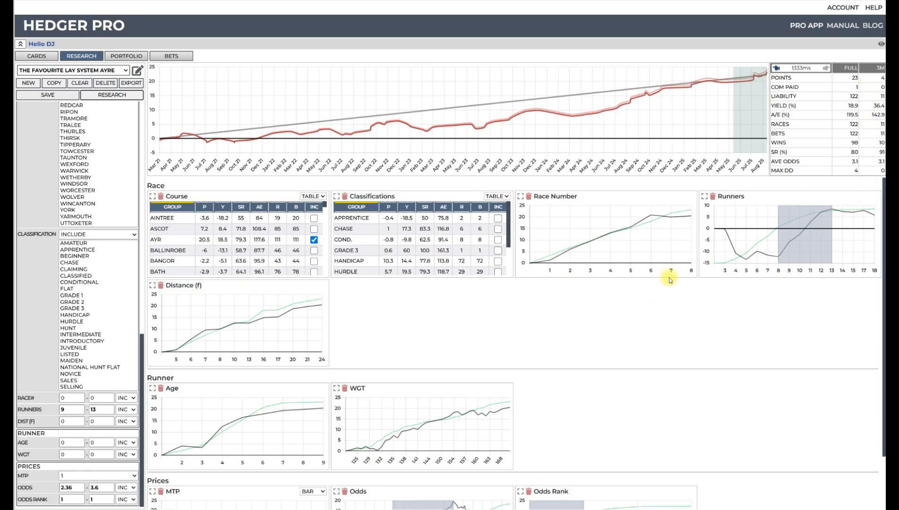
# Try excluding the Apprentice and Conditional classifications from the research, and return to the version without the exclusions
pyautogui.click(387, 207)
pyautogui.scroll(-3, 449, 243)
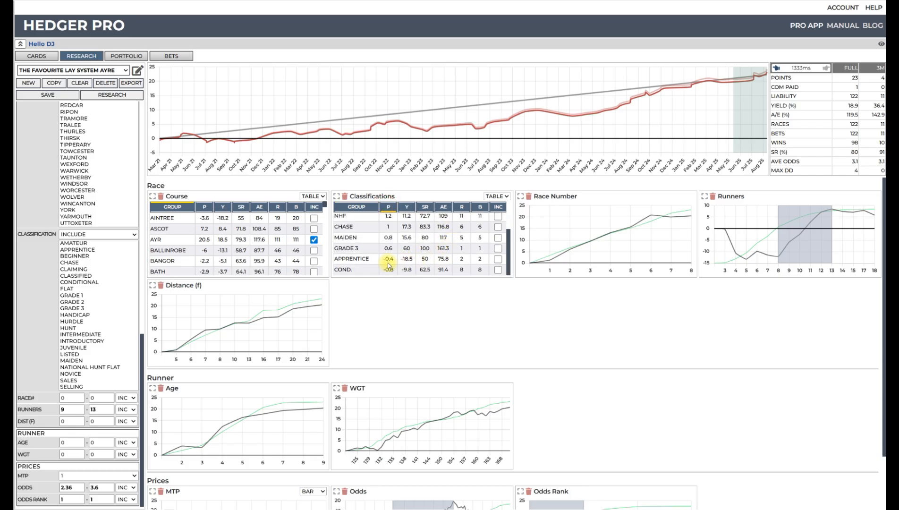
pyautogui.click(498, 258)
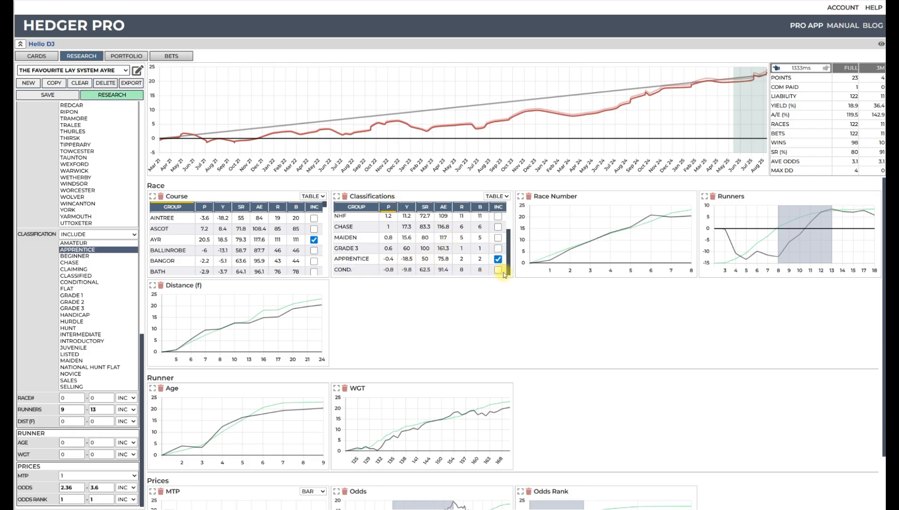
pyautogui.click(498, 270)
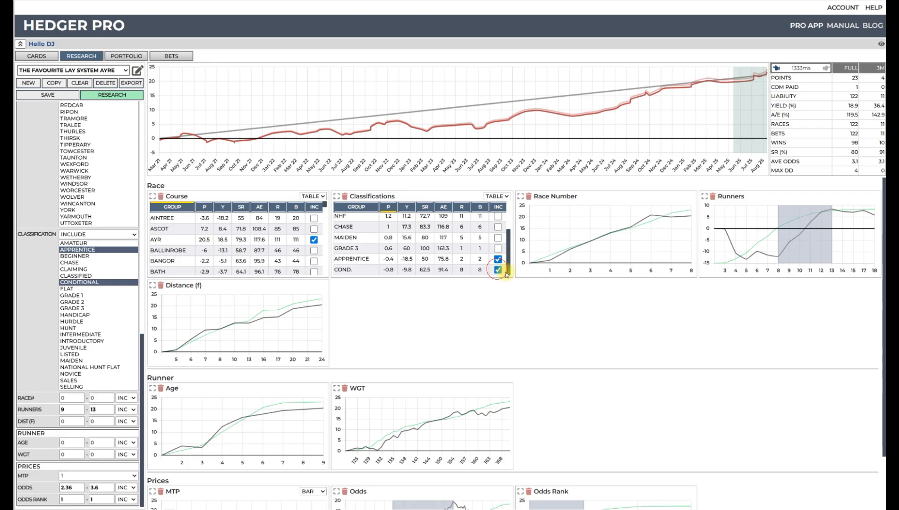
pyautogui.click(127, 235)
pyautogui.click(124, 250)
pyautogui.click(130, 97)
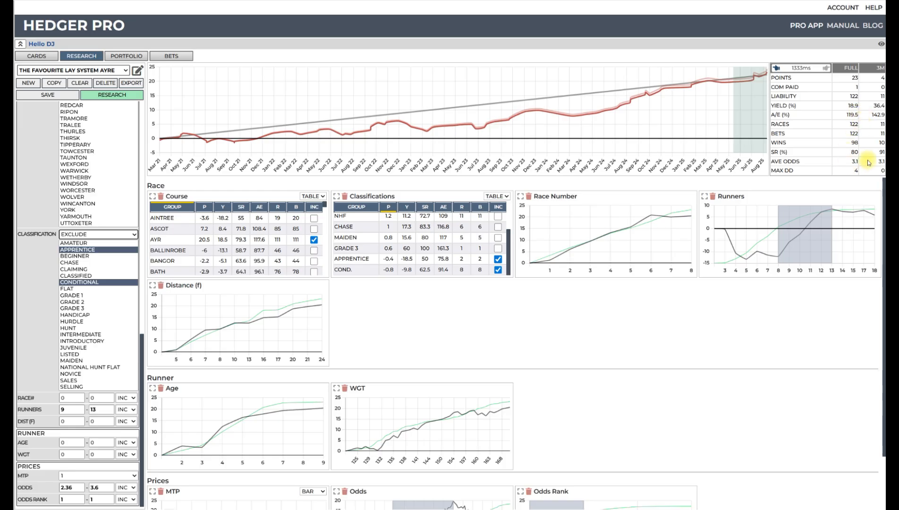
pyautogui.click(116, 97)
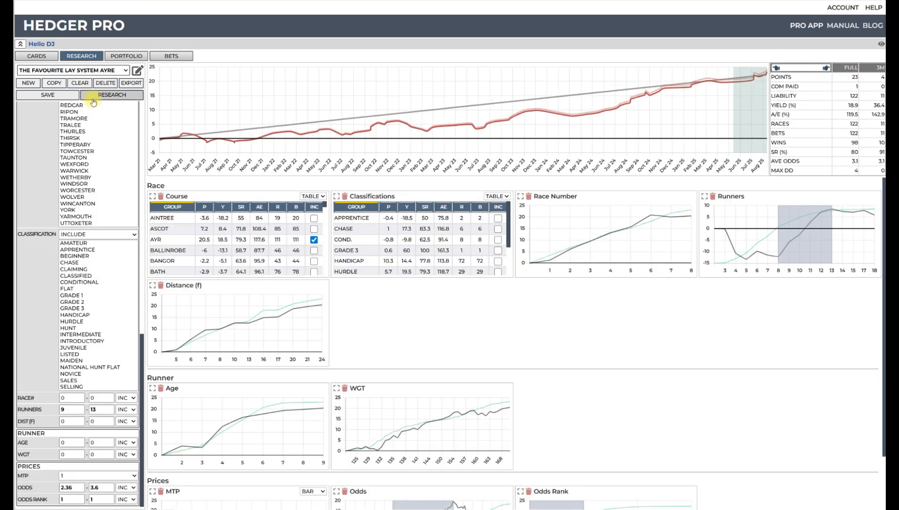
pyautogui.click(112, 95)
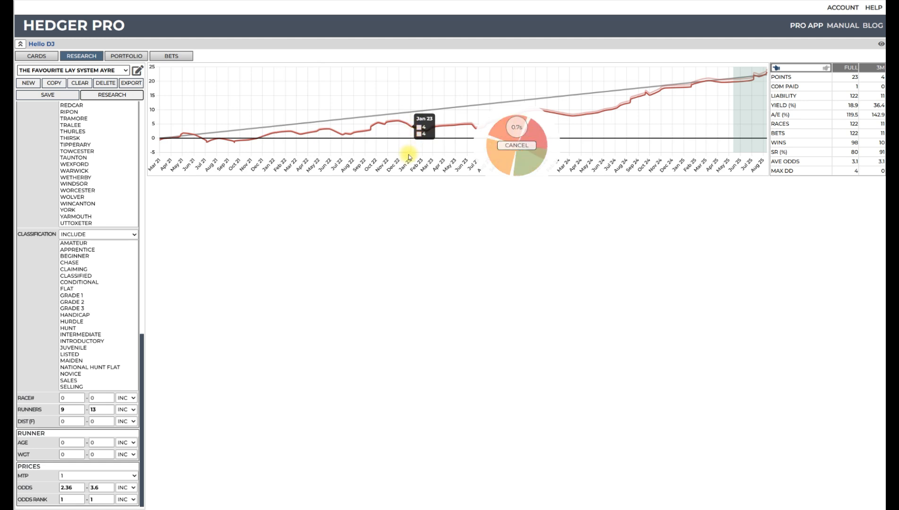
# Set a weight range of 132–170 on the WGT chart and rerun the research
pyautogui.scroll(-1, 439, 350)
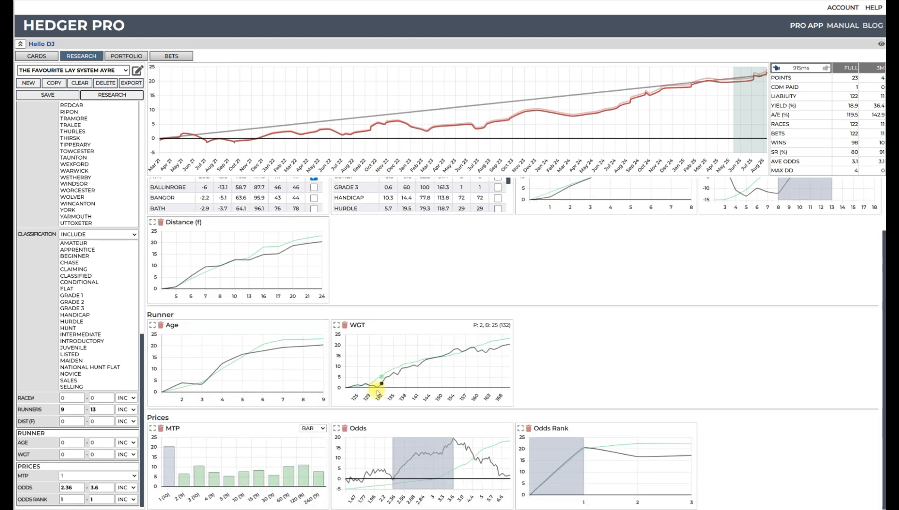
pyautogui.moveTo(376, 381); pyautogui.dragTo(510, 371)
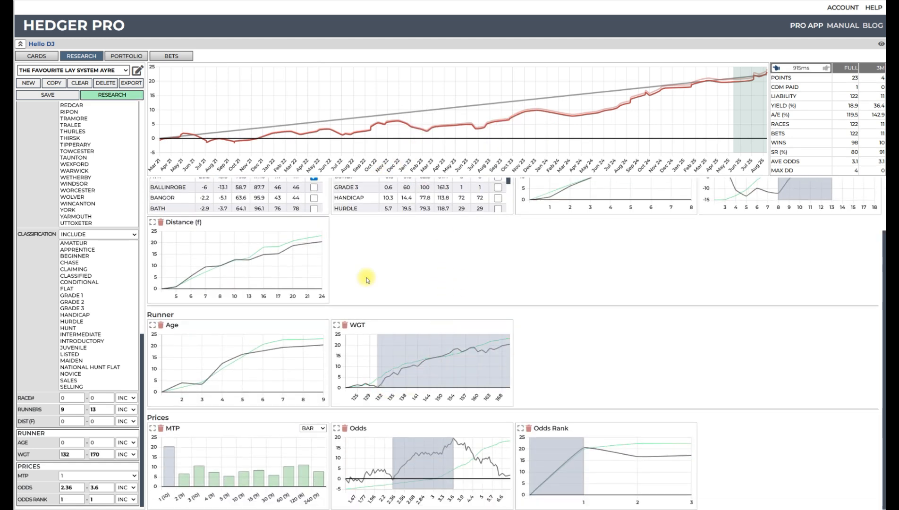
pyautogui.click(112, 95)
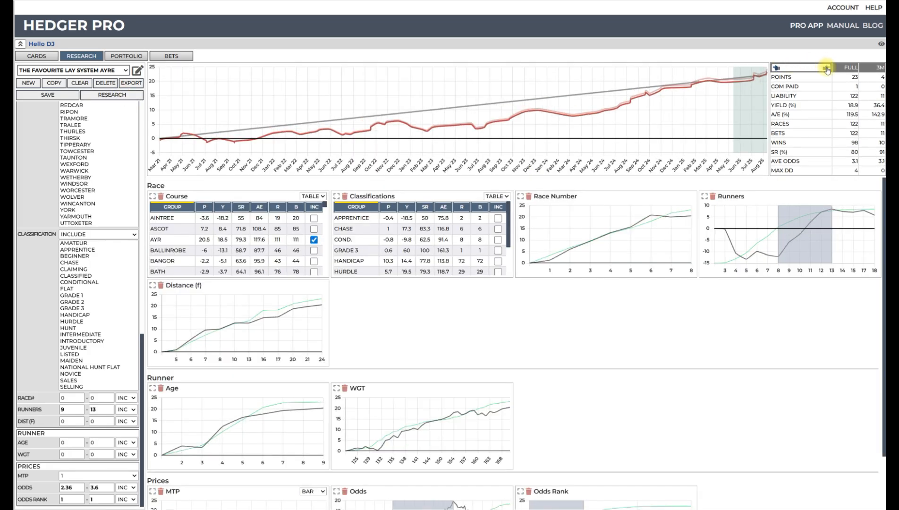
# Compare the research with the previous version, rerun it with the 132–170 weight range, and save the system
pyautogui.click(827, 70)
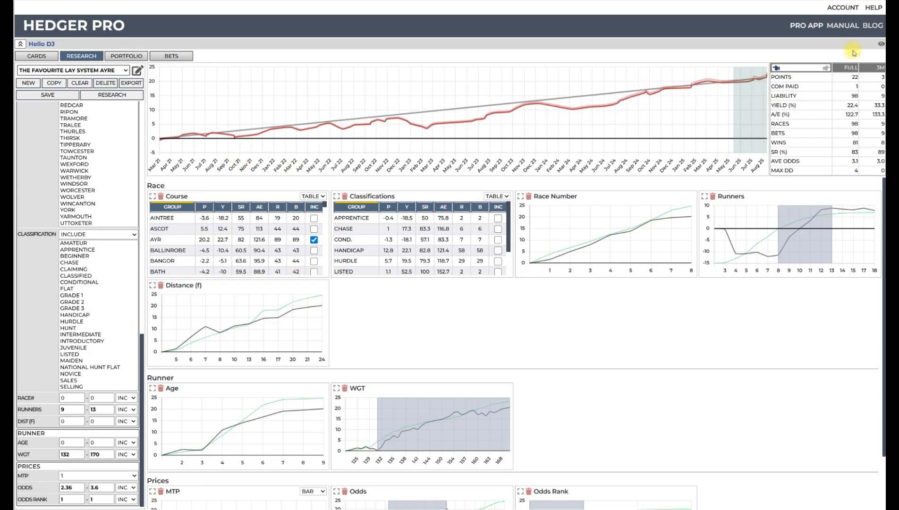
pyautogui.click(780, 68)
pyautogui.click(827, 70)
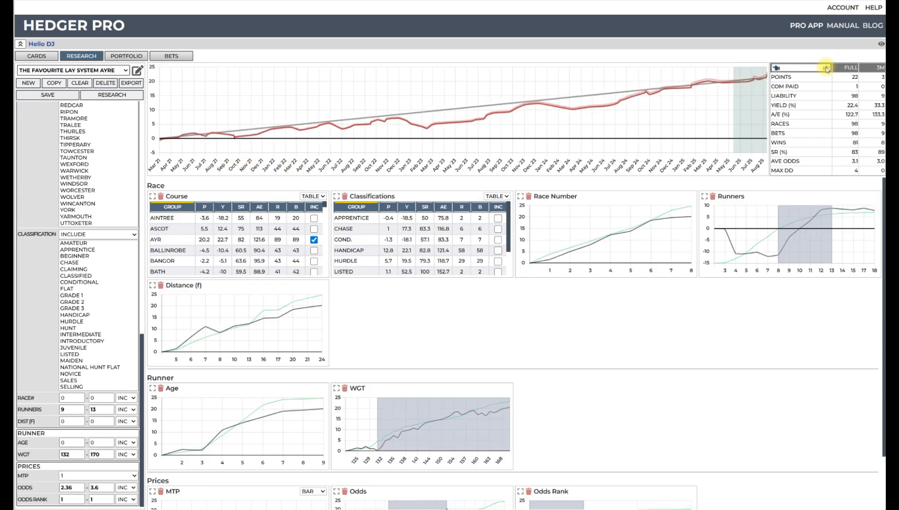
pyautogui.click(125, 97)
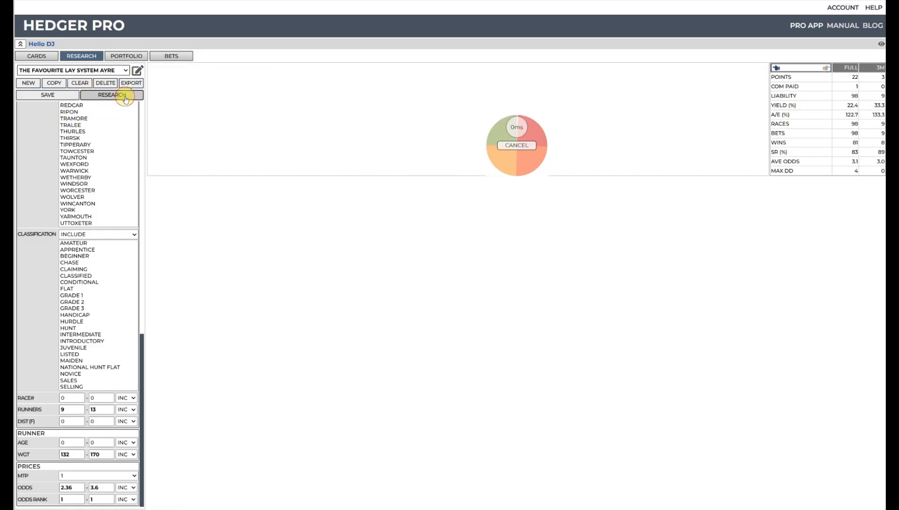
pyautogui.click(46, 96)
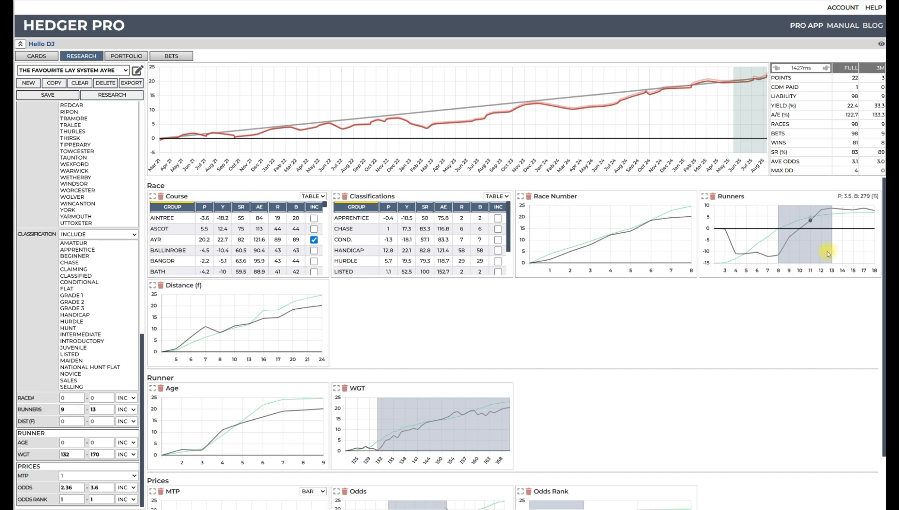
# Sort the classifications by points, exclude Apprentice and Conditional alongside the weight range, and rerun the research
pyautogui.scroll(-2, 394, 244)
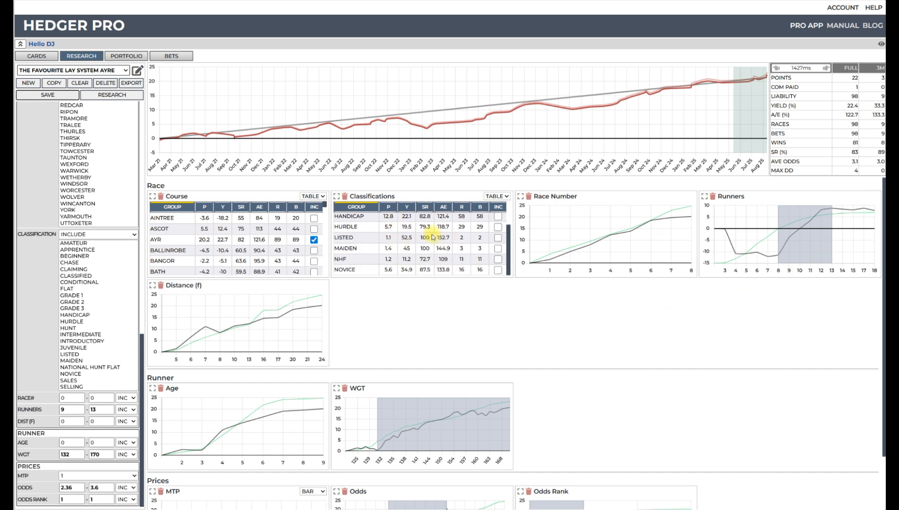
pyautogui.scroll(-4, 432, 237)
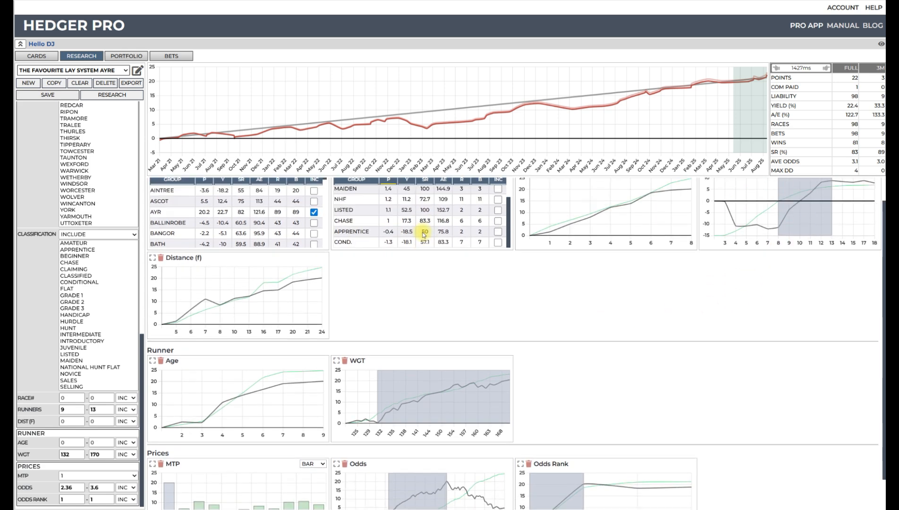
pyautogui.scroll(1, 424, 235)
pyautogui.click(498, 259)
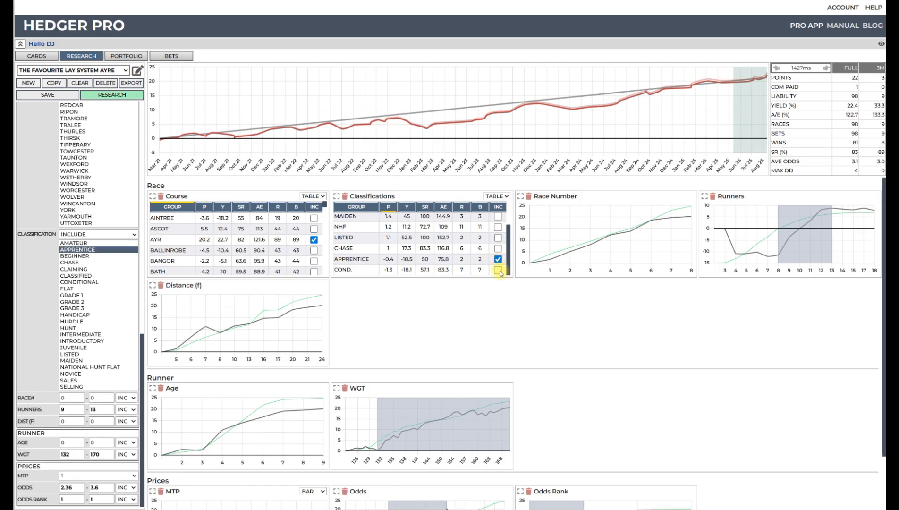
pyautogui.click(498, 270)
pyautogui.click(106, 234)
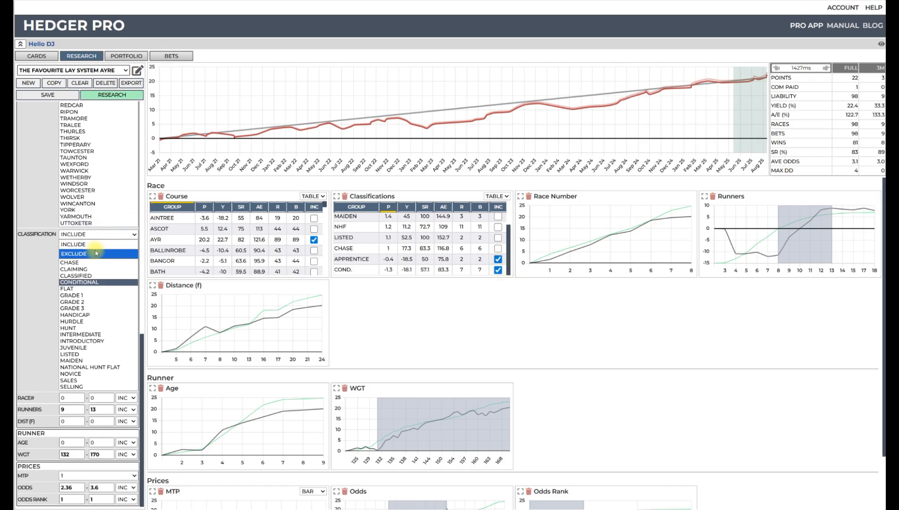
pyautogui.click(96, 253)
pyautogui.click(118, 96)
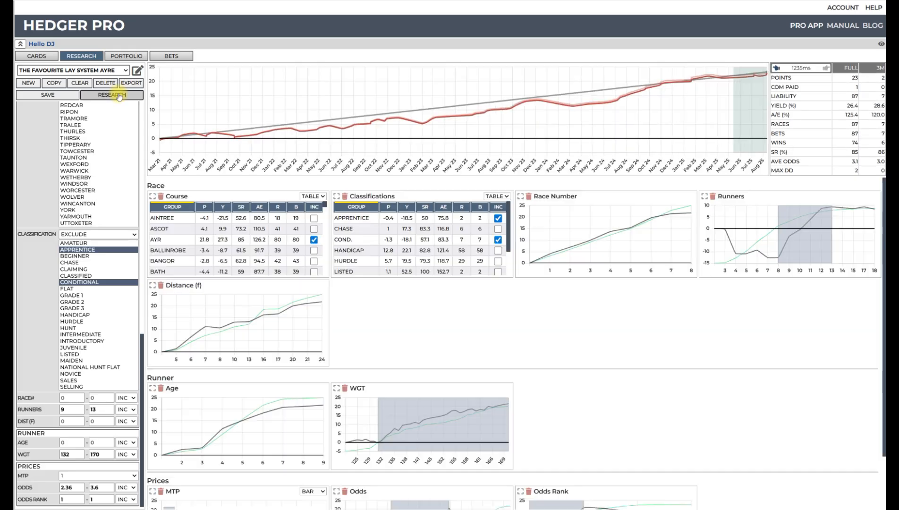
# Remove Apprentice and Conditional from the excluded classifications and rerun the research
pyautogui.click(499, 218)
pyautogui.click(497, 240)
pyautogui.click(136, 94)
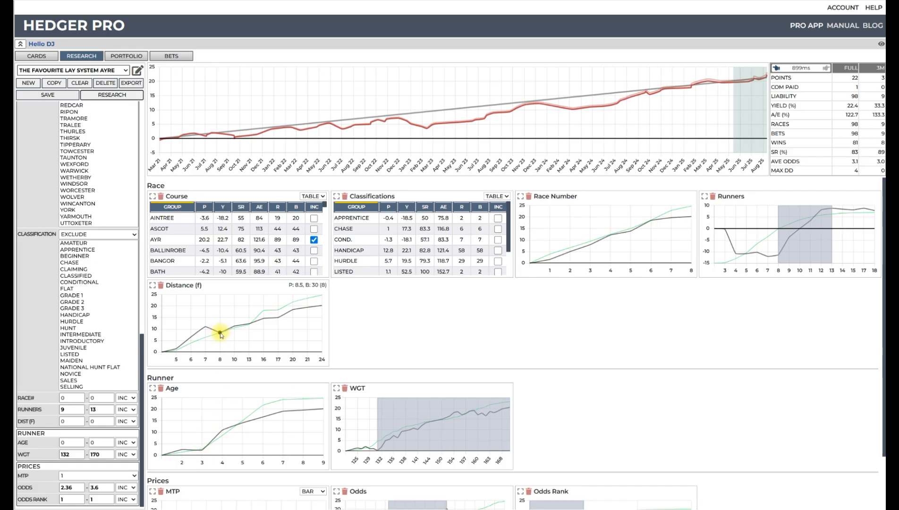
# Try a distance range of 10–24 furlongs in the research, return to the previous version, and rerun it
pyautogui.moveTo(220, 335); pyautogui.dragTo(325, 333)
pyautogui.click(116, 96)
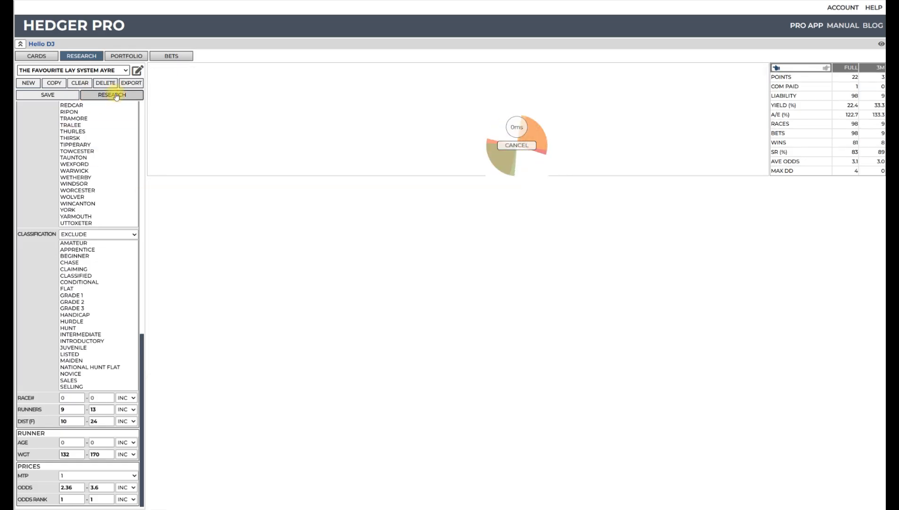
pyautogui.click(776, 68)
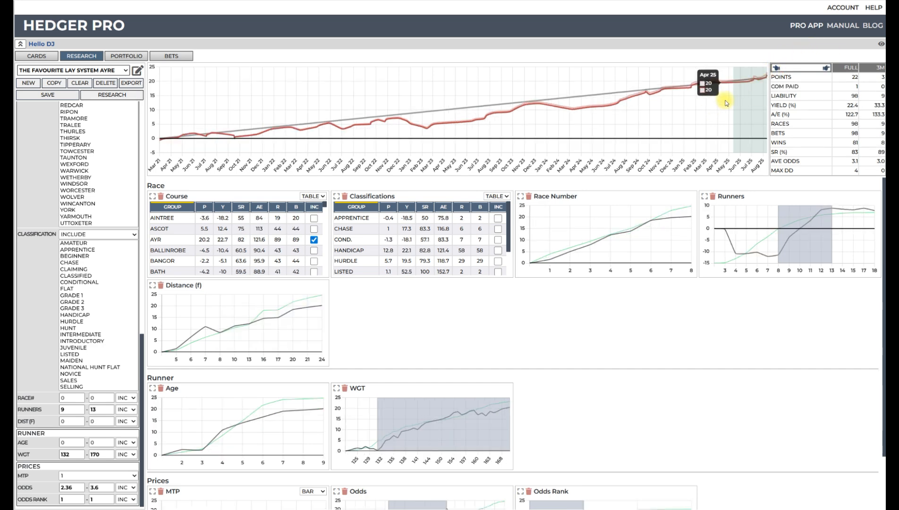
pyautogui.click(114, 95)
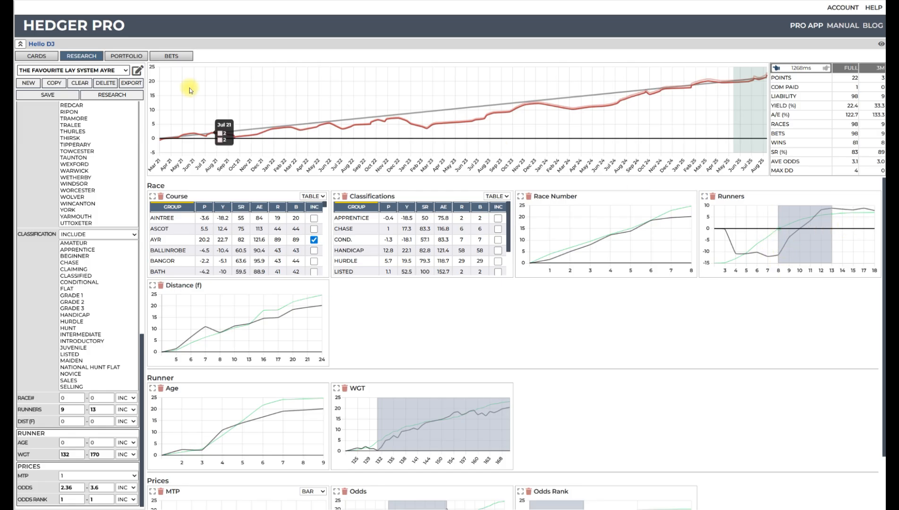
pyautogui.click(114, 94)
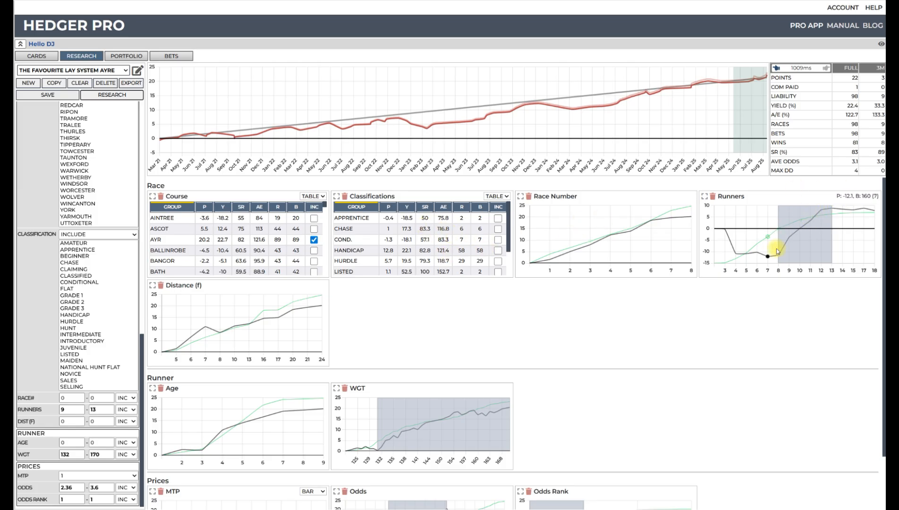
# Examine the system's charts and odds range, and look through the available horse, jockey, trainer, LTO and price filters
pyautogui.scroll(-2, 436, 424)
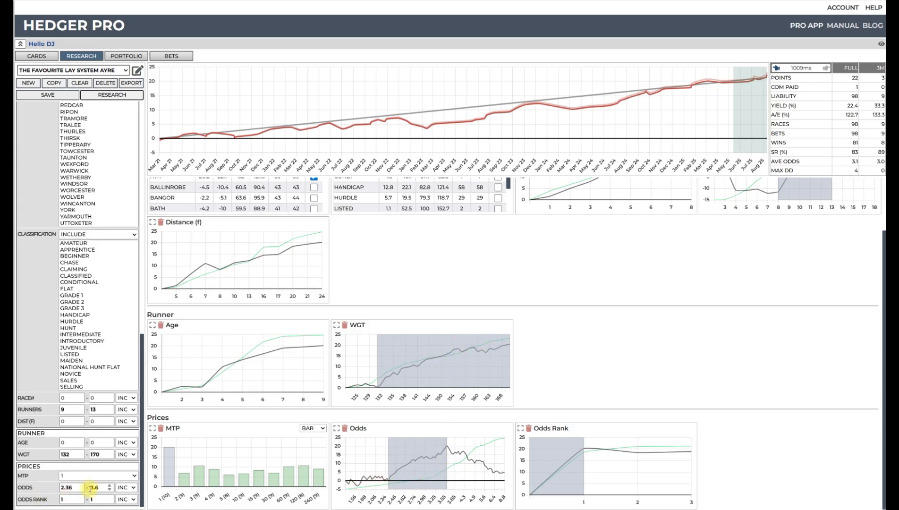
pyautogui.moveTo(101, 486); pyautogui.dragTo(91, 486)
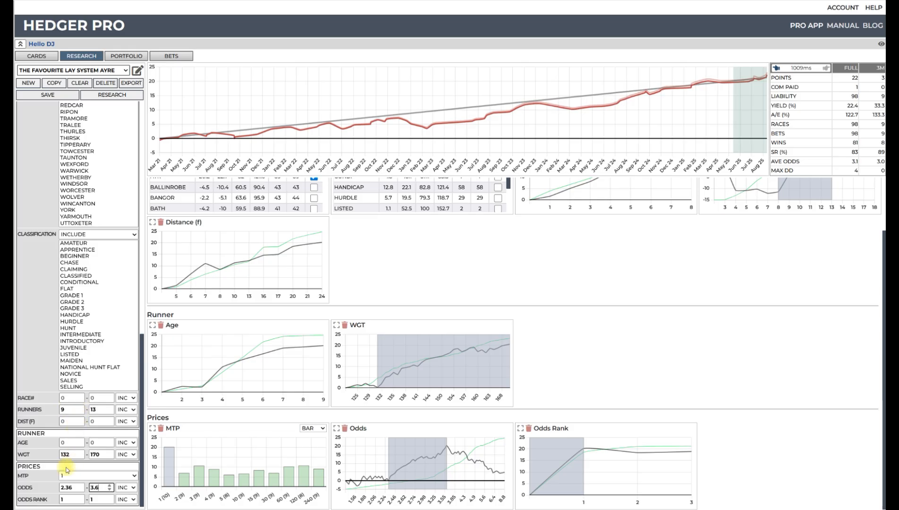
pyautogui.scroll(2, 644, 331)
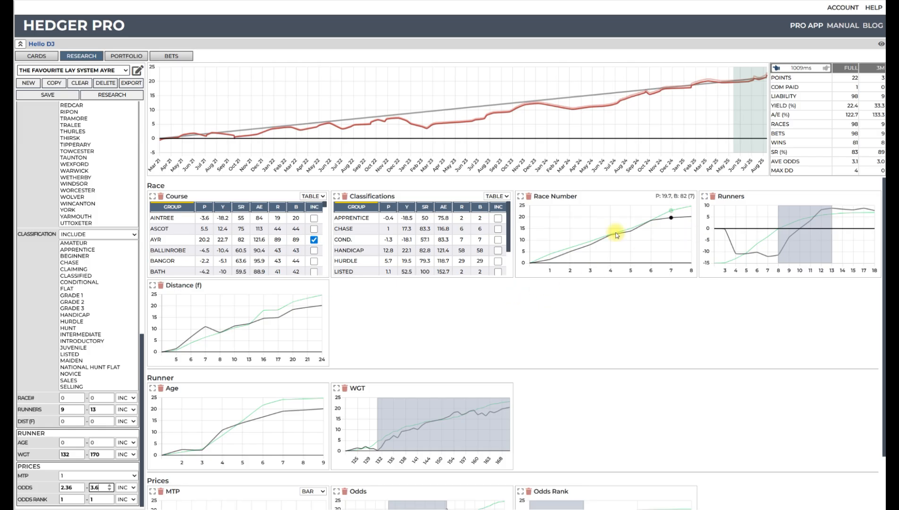
pyautogui.scroll(-1, 340, 293)
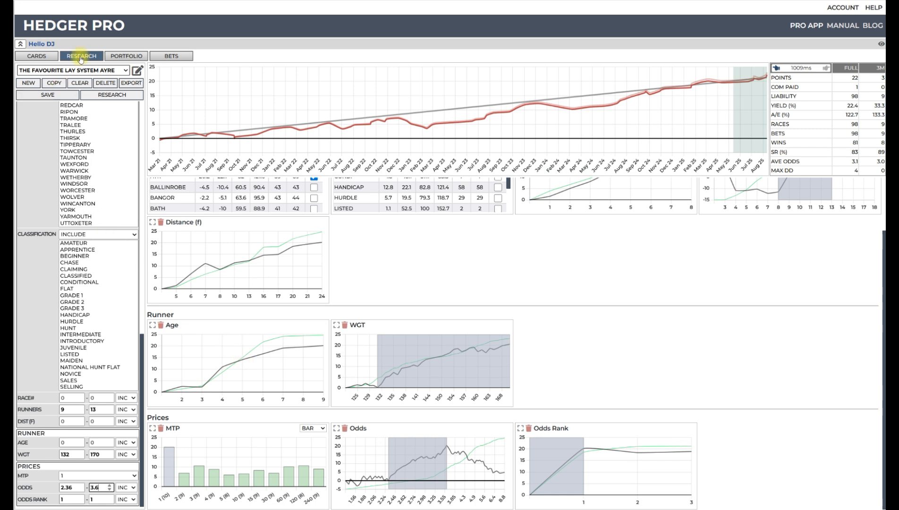
pyautogui.scroll(-10, 61, 246)
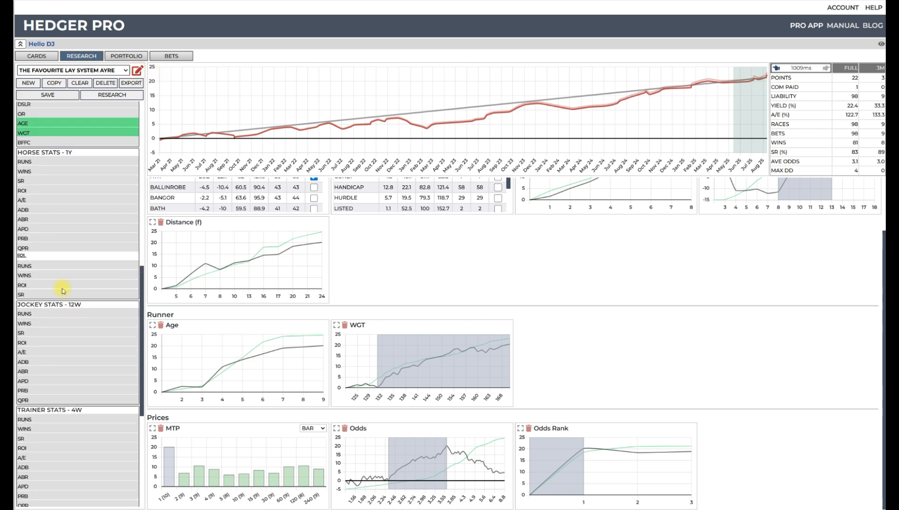
pyautogui.scroll(-5, 63, 291)
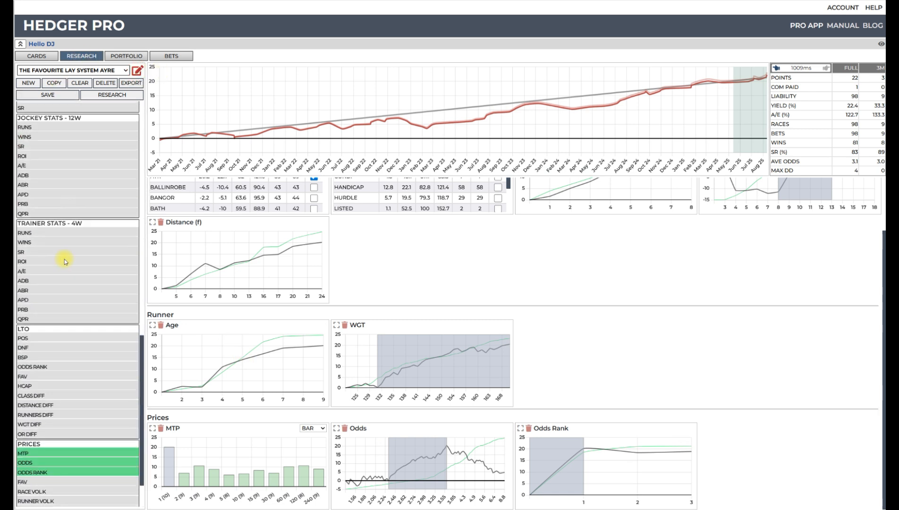
pyautogui.scroll(-2, 65, 262)
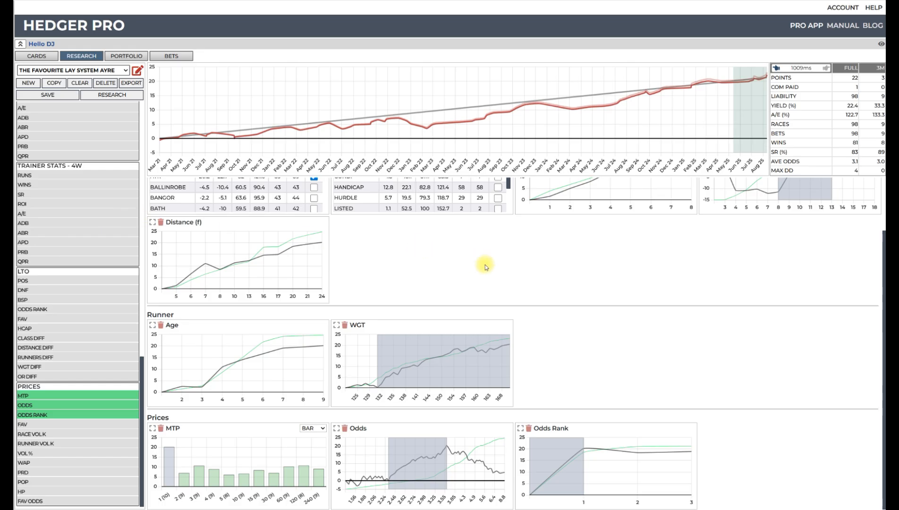
pyautogui.scroll(2, 833, 292)
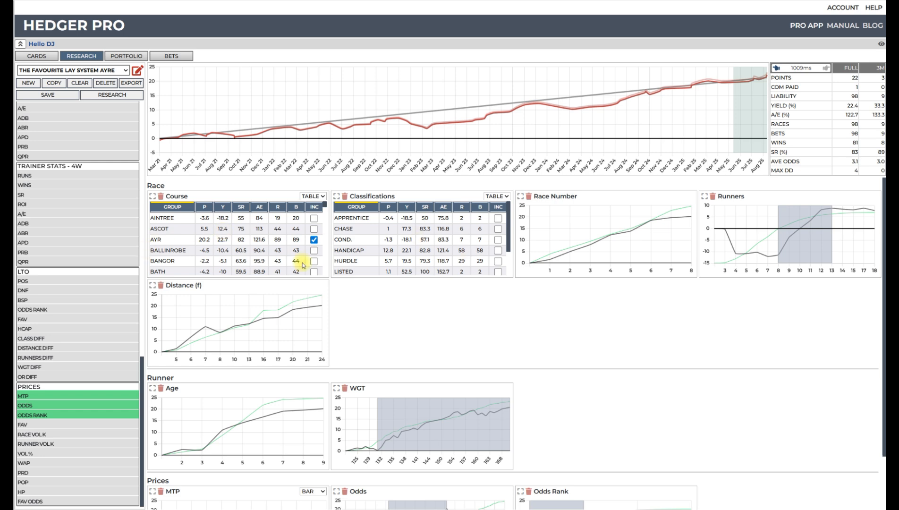
pyautogui.scroll(-3, 491, 279)
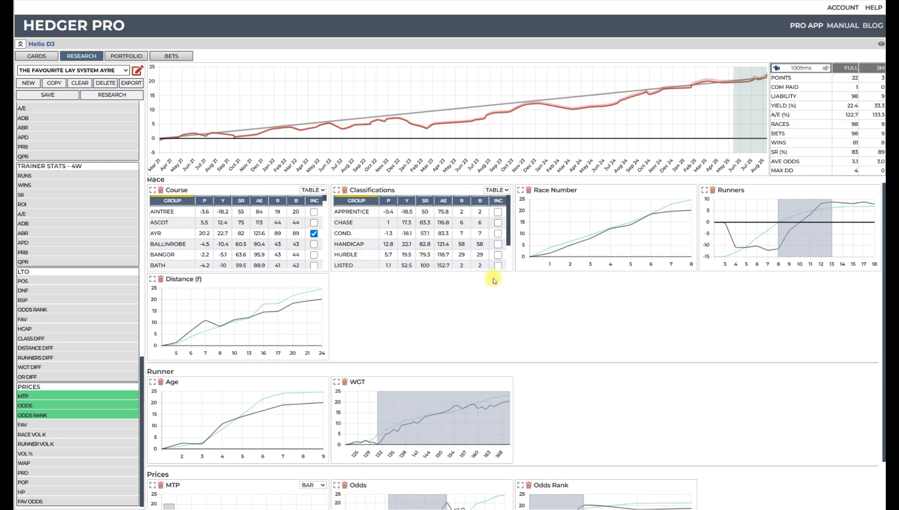
pyautogui.scroll(3, 588, 267)
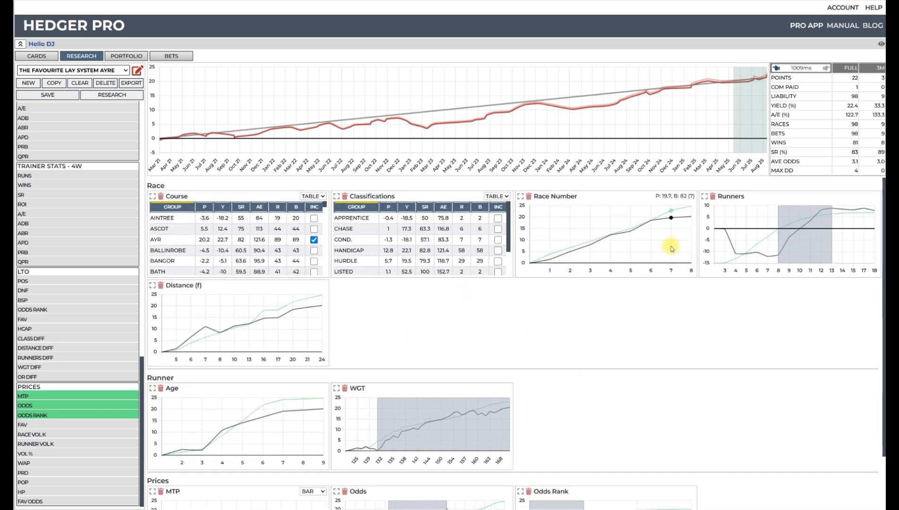
pyautogui.scroll(-2, 679, 267)
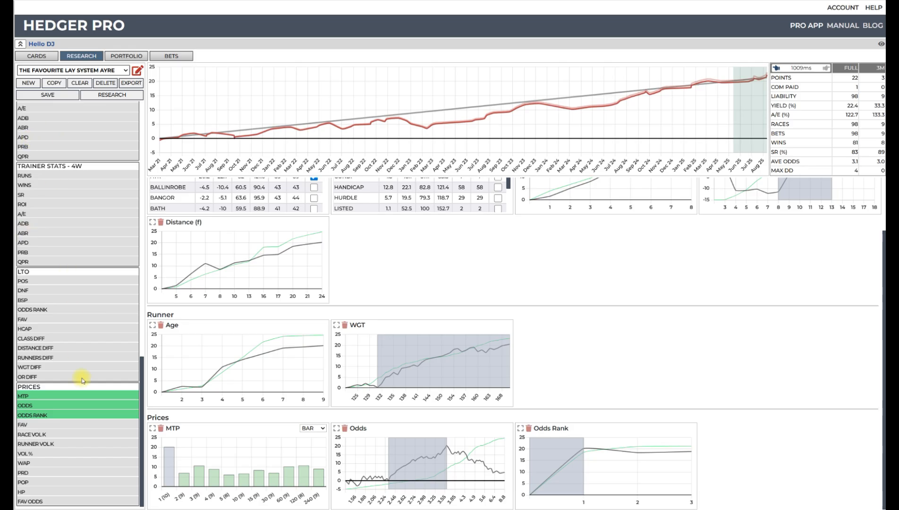
pyautogui.scroll(2, 644, 376)
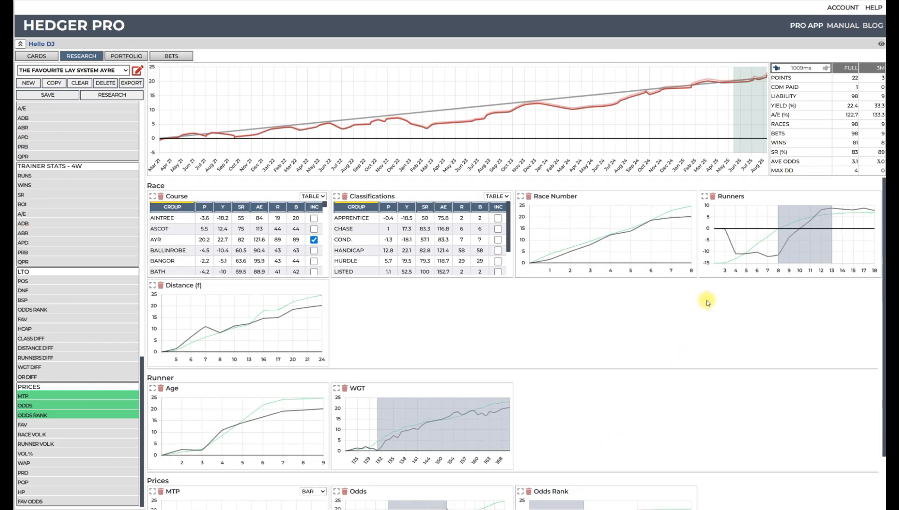
pyautogui.scroll(-2, 670, 260)
# Load the saved system The Favourite Lay System Ayre and run its research
pyautogui.click(70, 70)
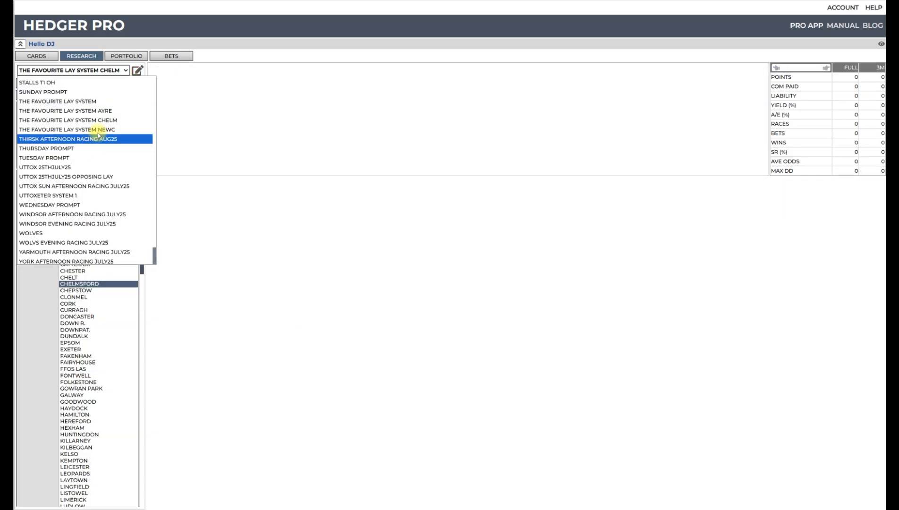
pyautogui.click(103, 110)
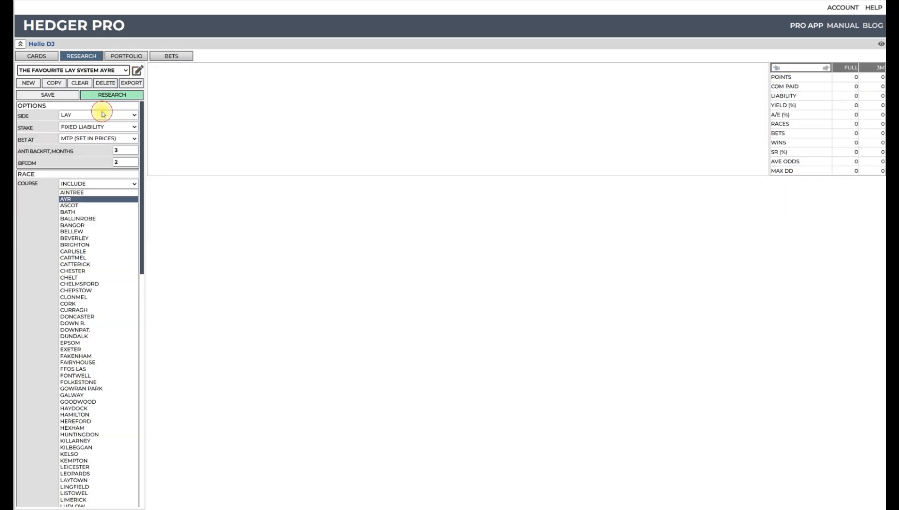
pyautogui.click(114, 94)
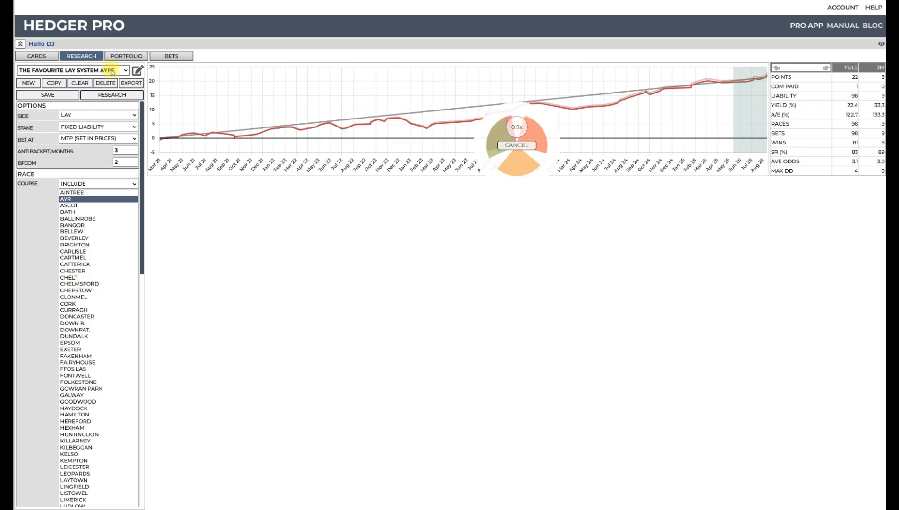
# Load the saved system The Favourite Lay System Chelm and run its research
pyautogui.click(111, 71)
pyautogui.scroll(-3, 118, 164)
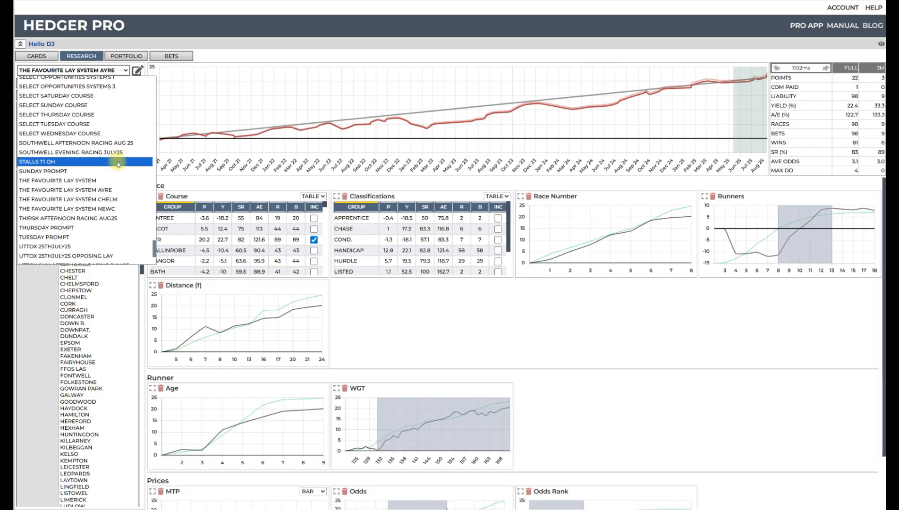
pyautogui.click(118, 199)
pyautogui.click(131, 96)
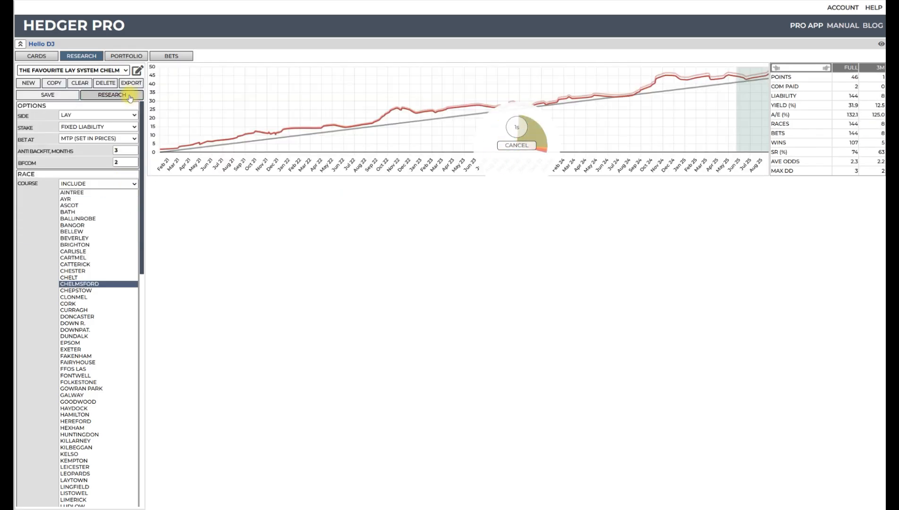
# Load the saved system The Favourite Lay System Newc and run its research
pyautogui.click(112, 70)
pyautogui.scroll(-3, 104, 137)
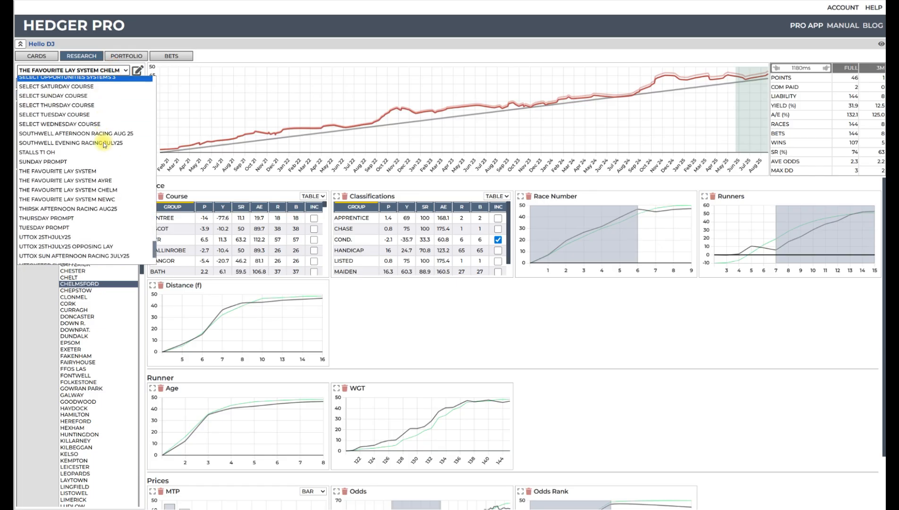
pyautogui.click(93, 199)
pyautogui.click(122, 97)
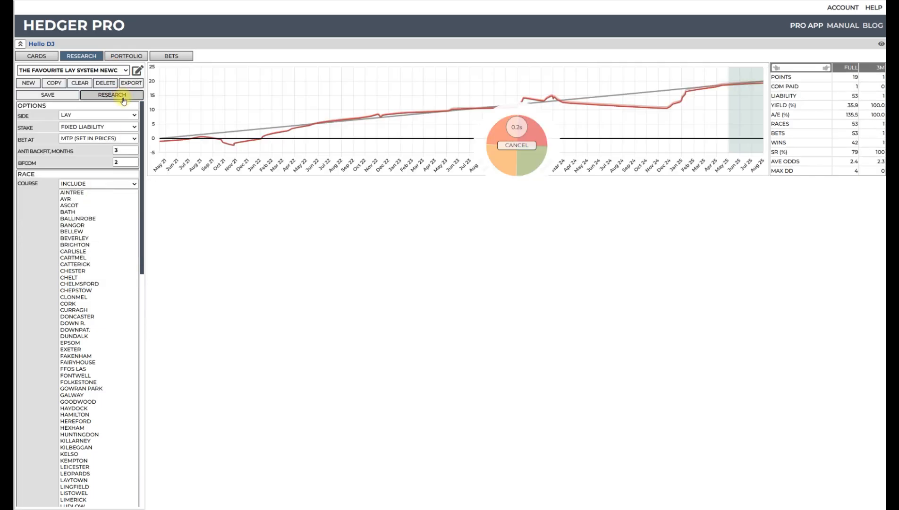
# Revisit the Ayre, Chelm and Newc versions of The Favourite Lay System in turn to compare their results
pyautogui.click(108, 71)
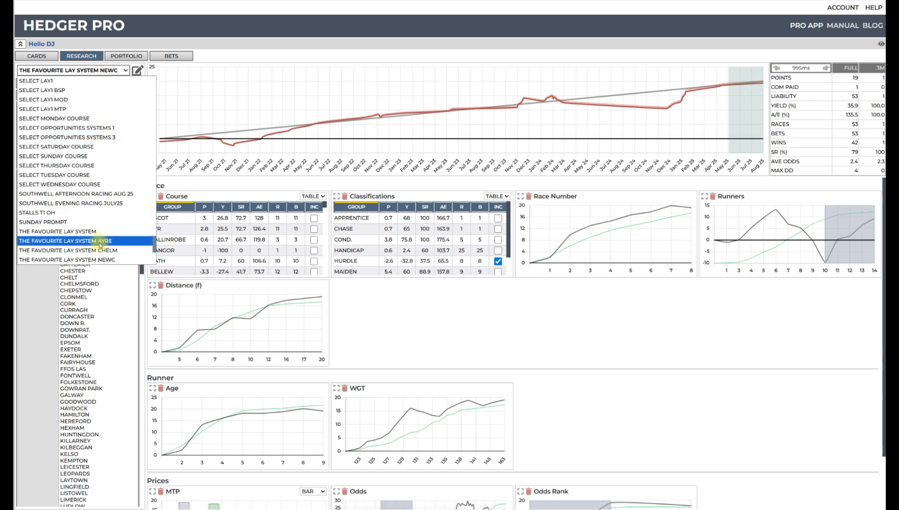
pyautogui.click(109, 121)
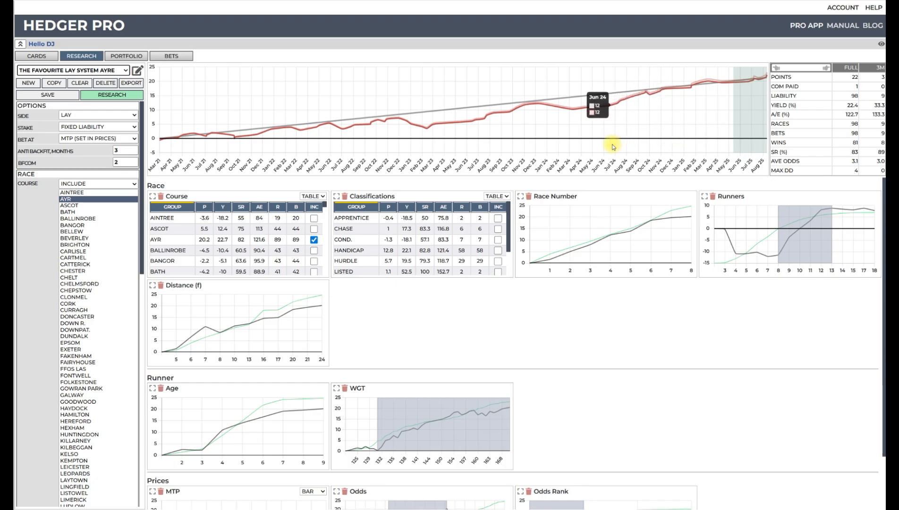
pyautogui.click(118, 70)
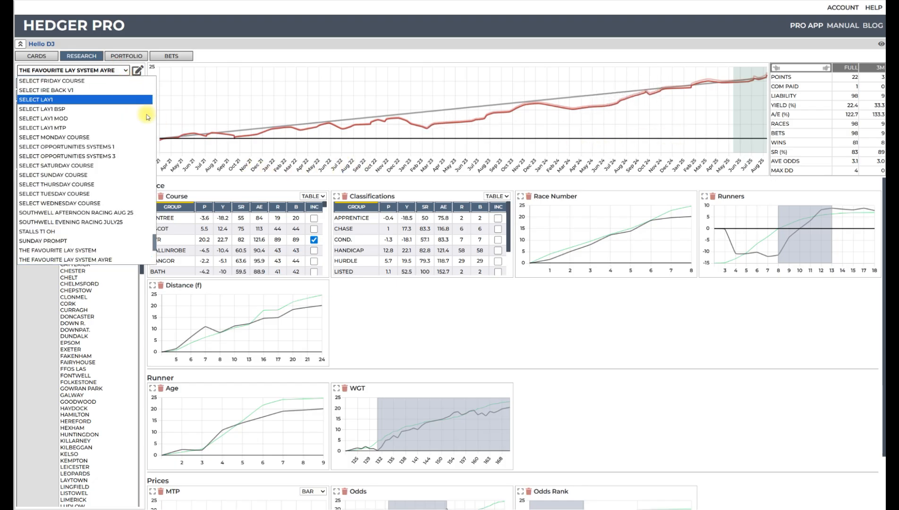
pyautogui.scroll(-2, 125, 185)
pyautogui.click(121, 199)
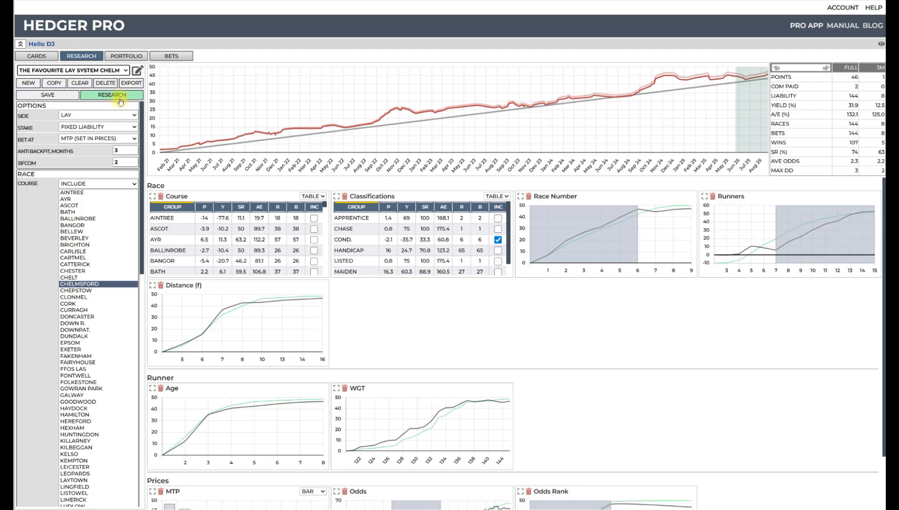
pyautogui.click(118, 70)
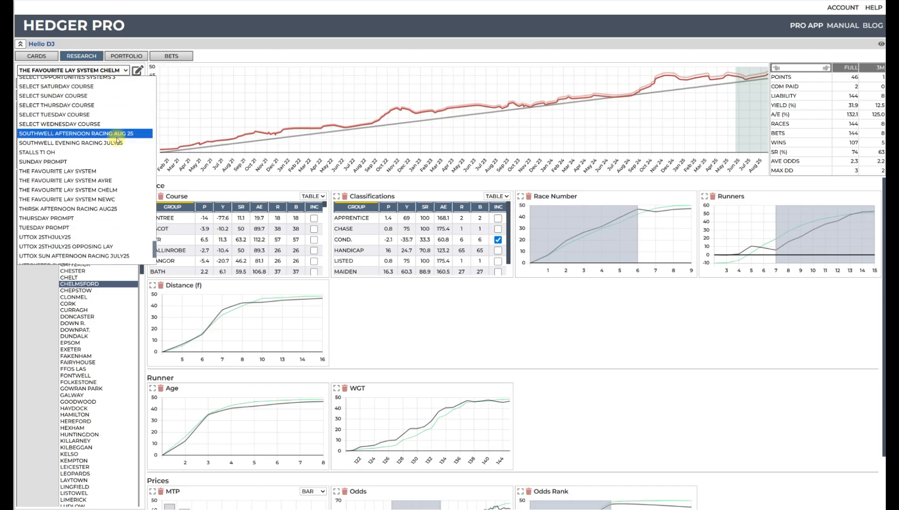
pyautogui.click(95, 199)
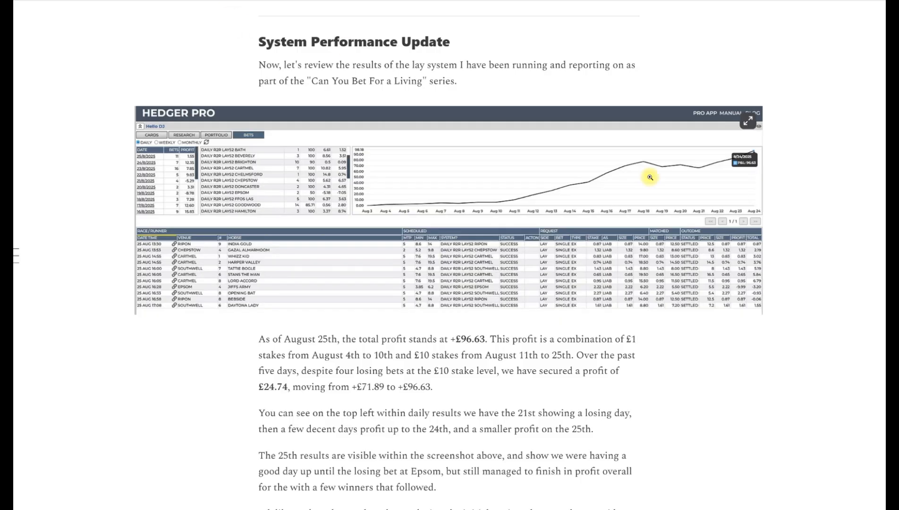
# Go from the System Performance Update article to the home page of the Hedger Pro Substack
pyautogui.scroll(15, 649, 177)
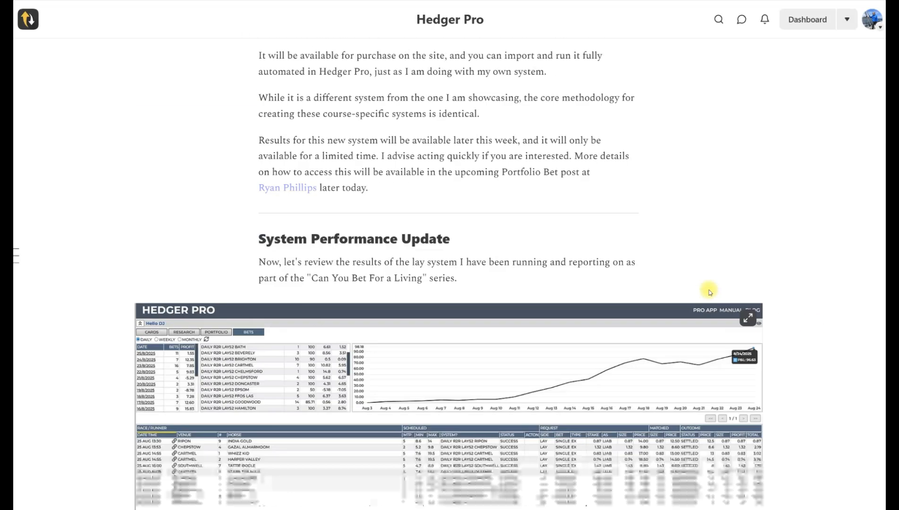
pyautogui.click(446, 21)
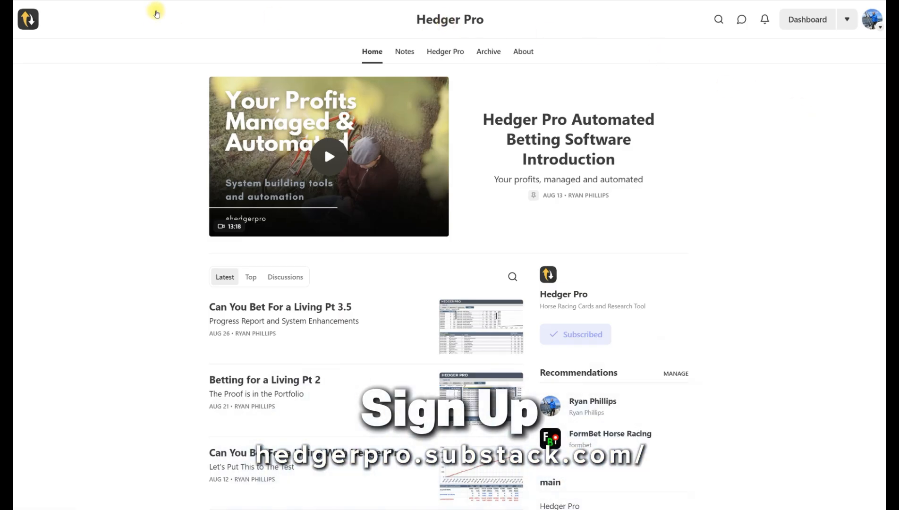